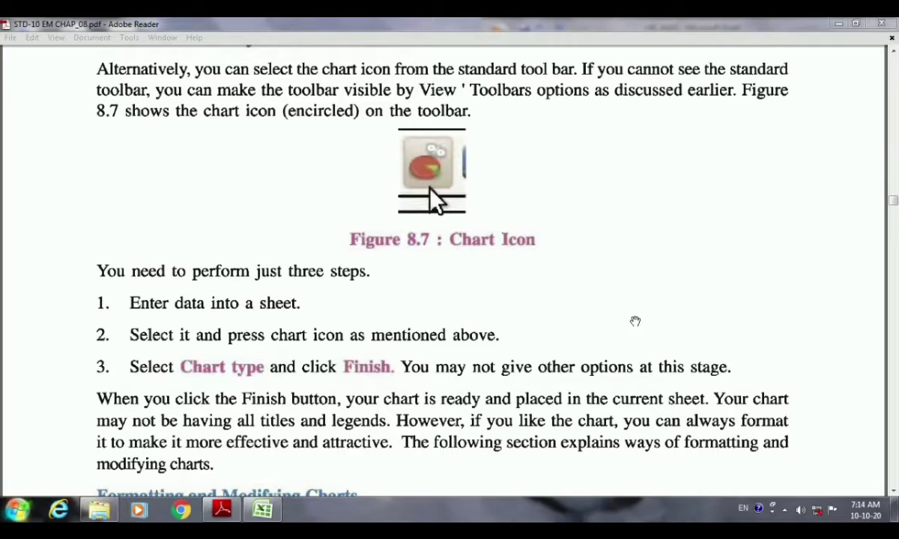
Read the textbook PDF's sections on formatting charts and on modifying the place and size of the chart.
{"action": "left_click", "coordinate": [634, 321]}
{"action": "scroll", "coordinate": [634, 321], "scroll_direction": "down", "scroll_amount": 4}
{"action": "scroll", "coordinate": [634, 322], "scroll_direction": "down", "scroll_amount": 5}
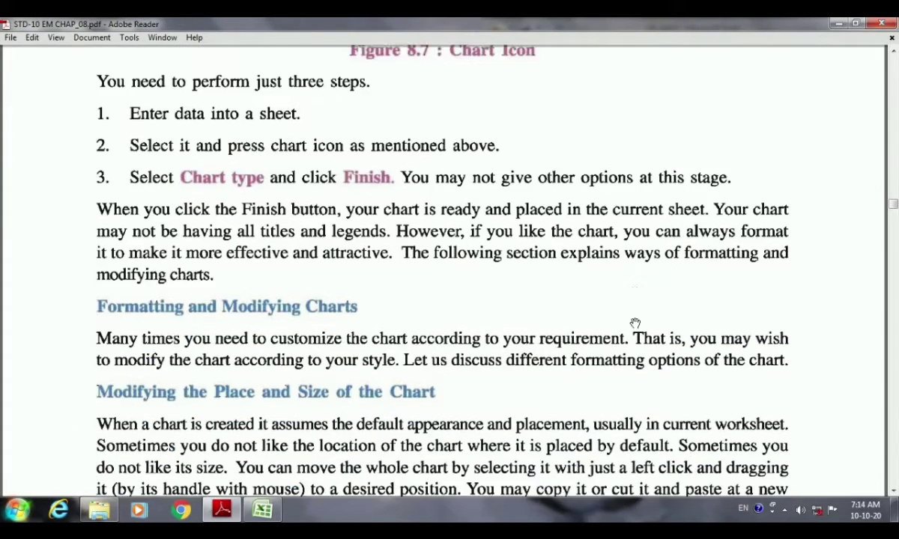
{"action": "scroll", "coordinate": [634, 322], "scroll_direction": "down", "scroll_amount": 3}
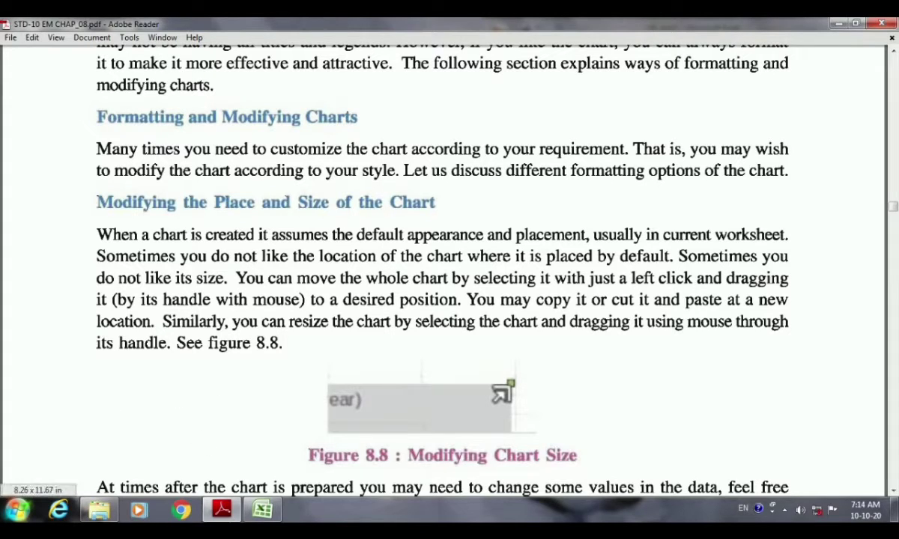
Switch to the ch8_std10 workbook in Excel, maximize it, and move the chart so it covers columns C to I starting at row 8.
{"action": "left_click", "coordinate": [262, 513]}
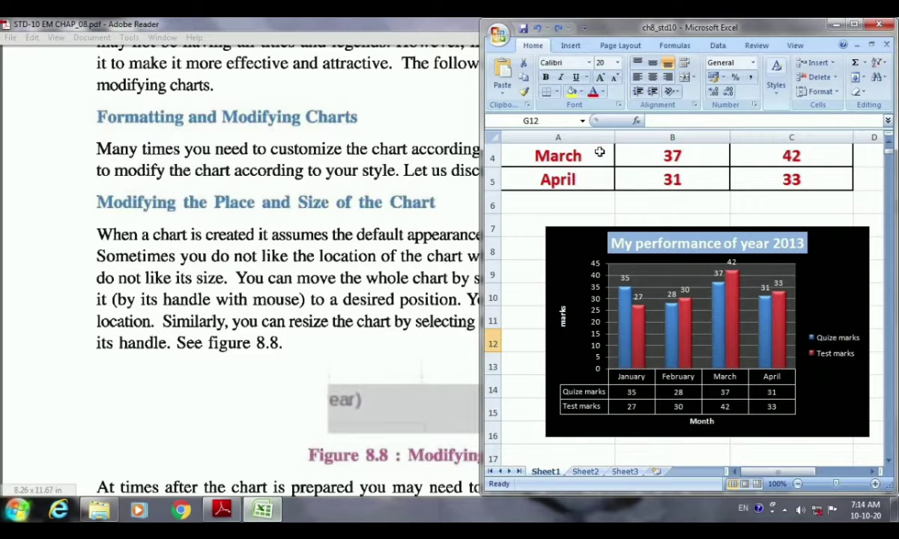
{"action": "left_click", "coordinate": [854, 25]}
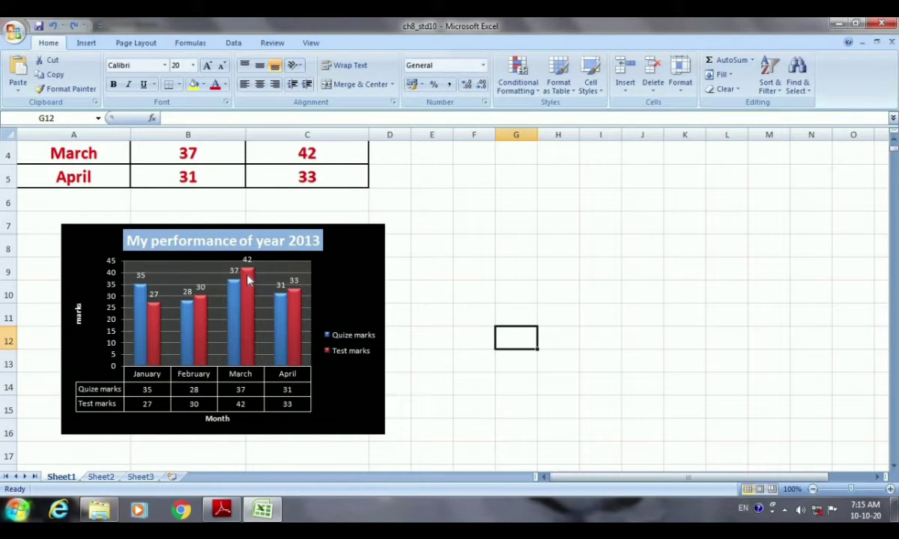
{"action": "left_click", "coordinate": [227, 234]}
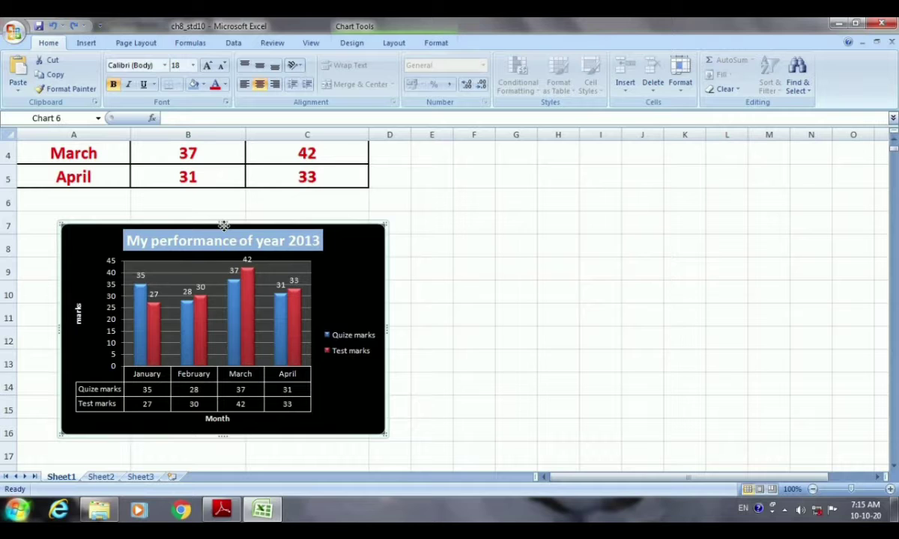
{"action": "left_click_drag", "start_coordinate": [225, 225], "coordinate": [444, 244]}
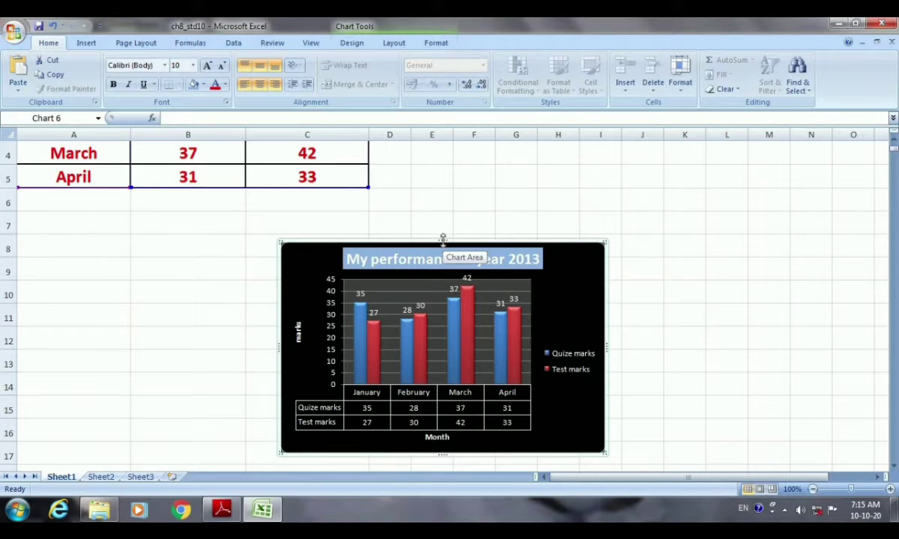
Resize the chart by its edges so it spans from column B to column J and from row 6 to row 17.
{"action": "left_click_drag", "start_coordinate": [443, 246], "coordinate": [451, 196]}
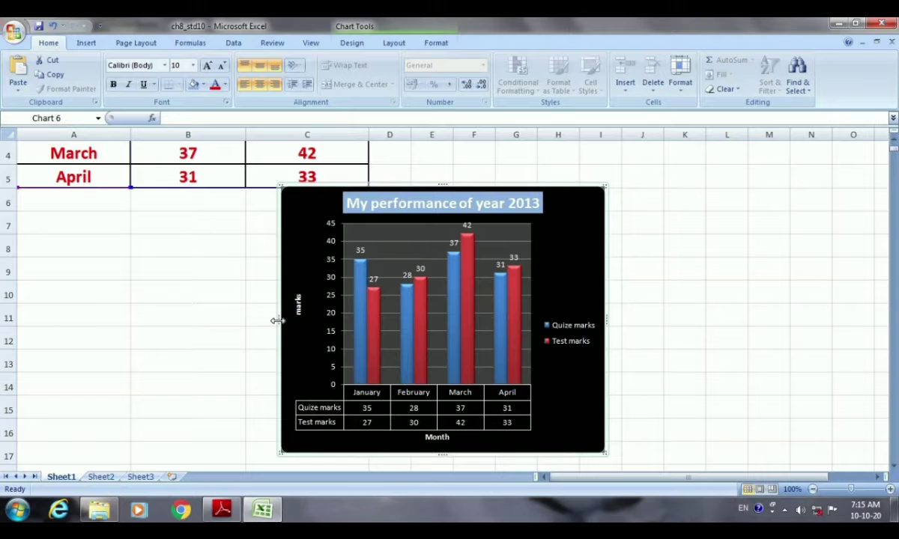
{"action": "left_click_drag", "start_coordinate": [276, 321], "coordinate": [148, 352]}
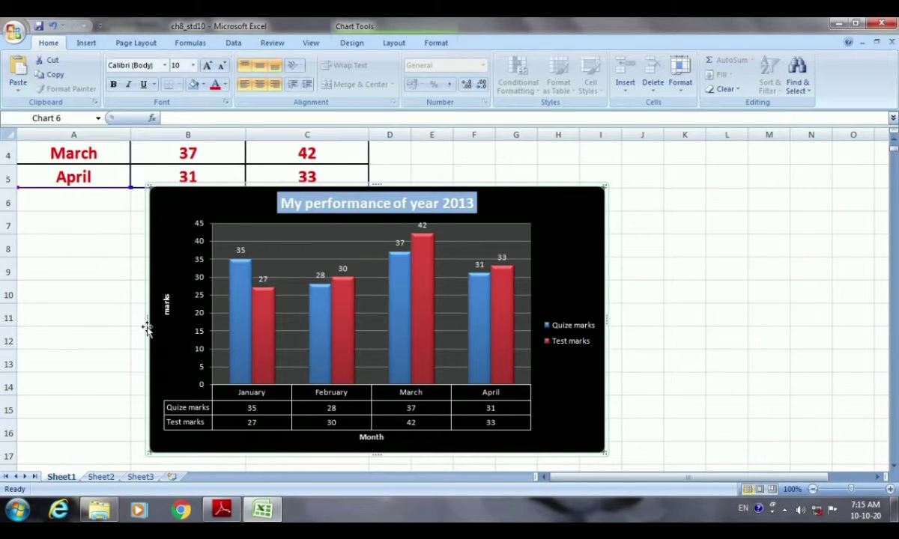
{"action": "left_click_drag", "start_coordinate": [150, 322], "coordinate": [227, 331]}
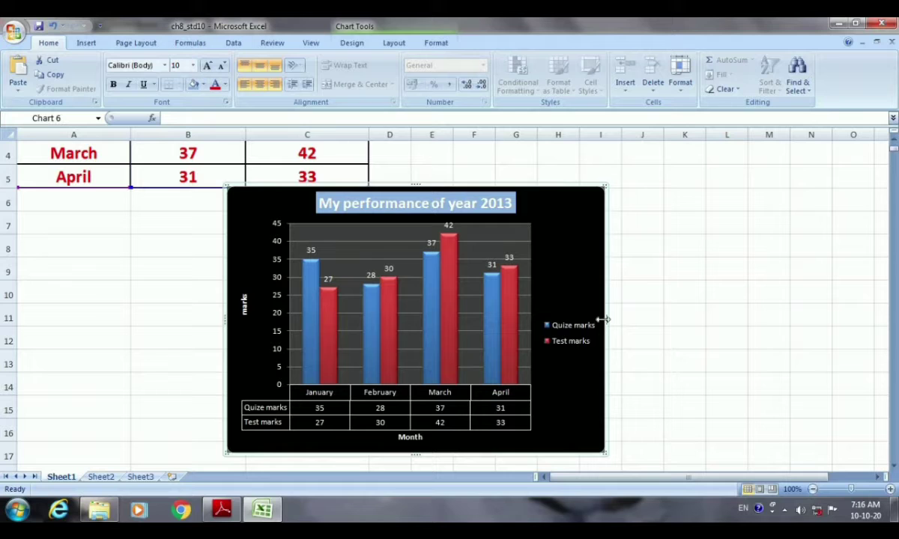
{"action": "left_click_drag", "start_coordinate": [607, 318], "coordinate": [640, 318]}
{"action": "scroll", "coordinate": [568, 373], "scroll_direction": "down", "scroll_amount": 1}
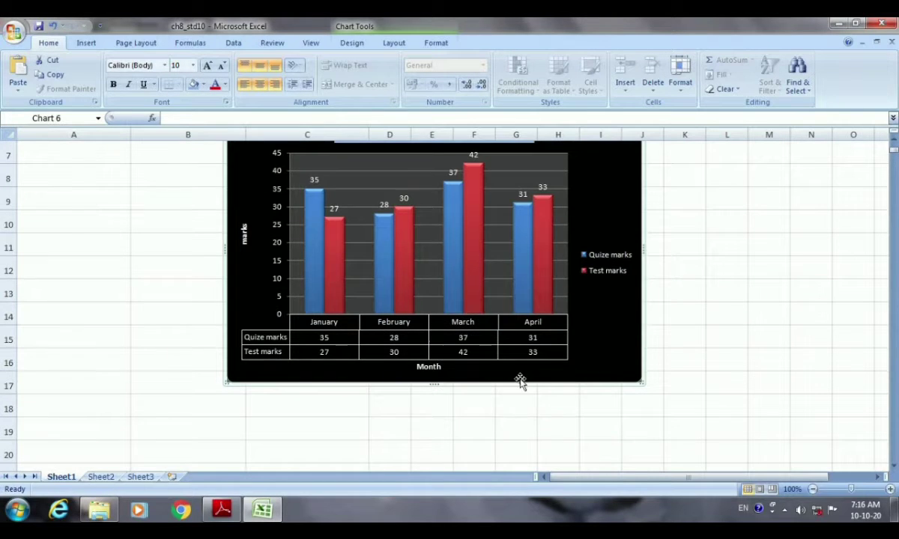
{"action": "left_click_drag", "start_coordinate": [435, 382], "coordinate": [434, 444]}
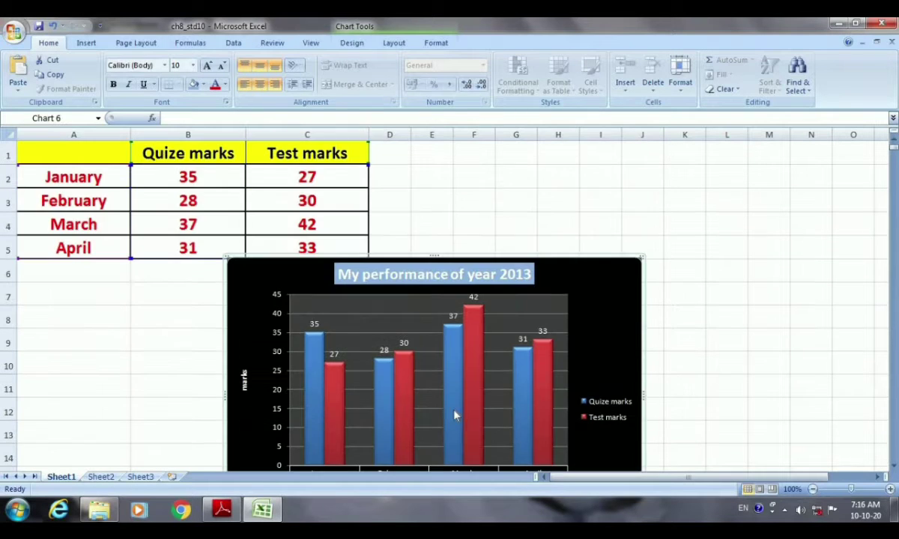
{"action": "scroll", "coordinate": [455, 413], "scroll_direction": "down", "scroll_amount": 1}
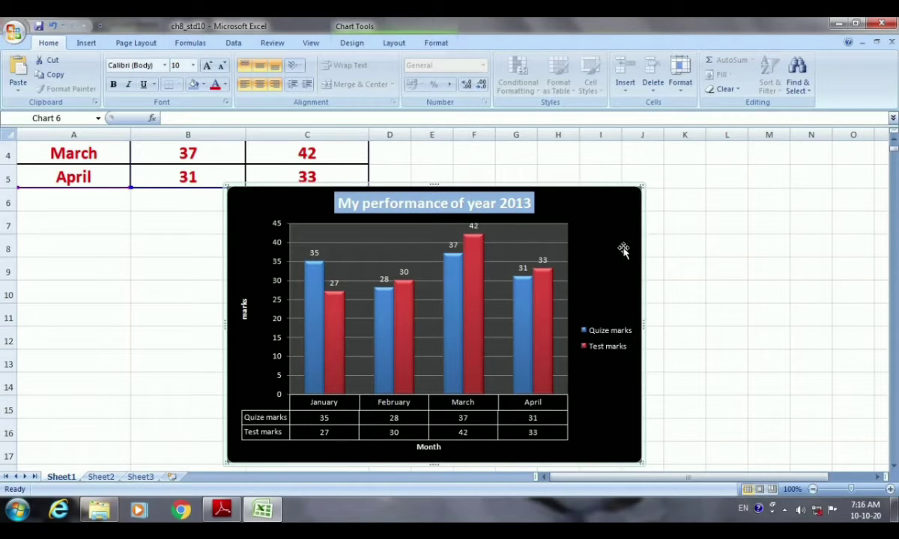
Switch to the textbook PDF in Adobe Reader and read about changing chart data, the chart area and modifying the chart type.
{"action": "left_click", "coordinate": [222, 510]}
{"action": "scroll", "coordinate": [433, 410], "scroll_direction": "down", "scroll_amount": 3}
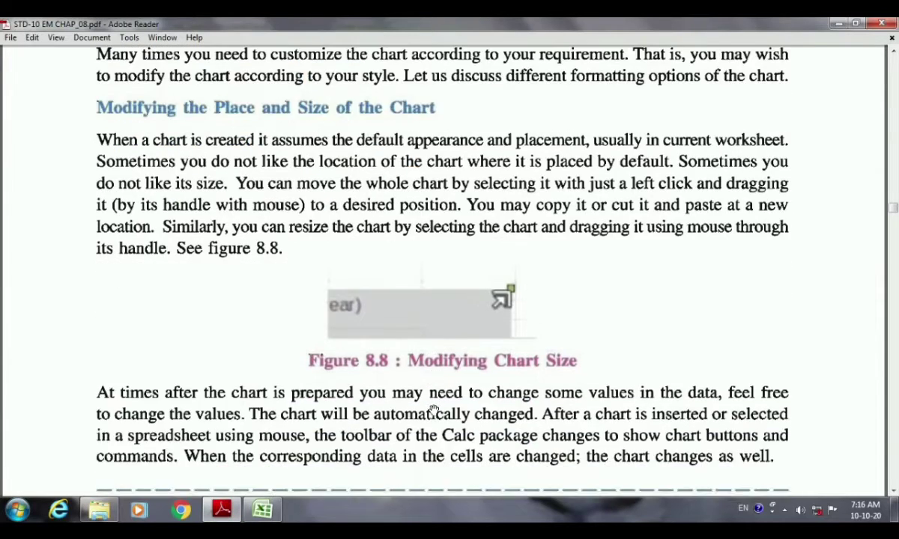
{"action": "scroll", "coordinate": [433, 411], "scroll_direction": "down", "scroll_amount": 2}
{"action": "scroll", "coordinate": [433, 410], "scroll_direction": "down", "scroll_amount": 12}
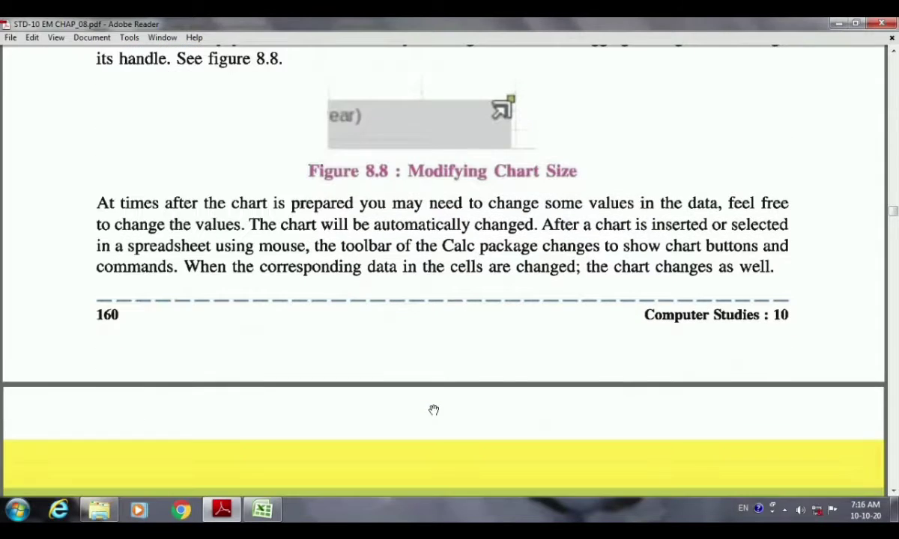
{"action": "scroll", "coordinate": [433, 411], "scroll_direction": "down", "scroll_amount": 8}
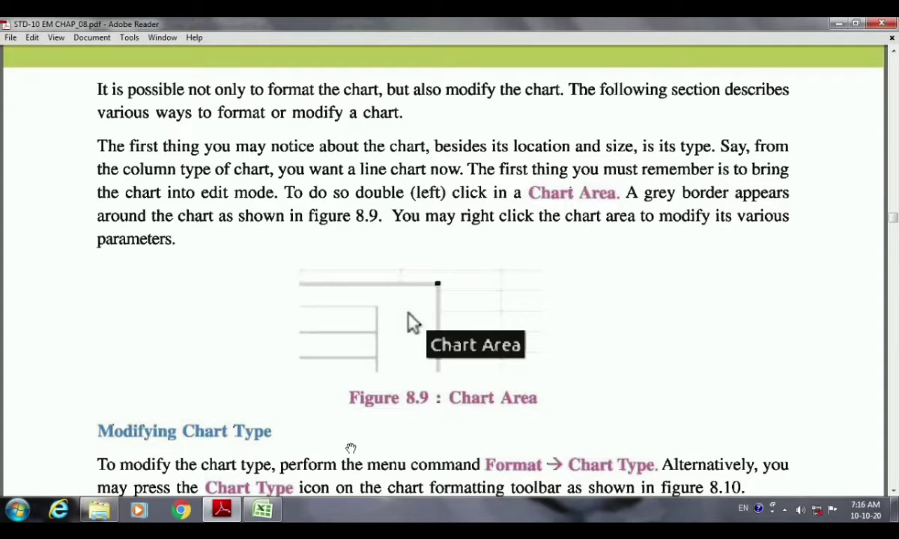
{"action": "scroll", "coordinate": [335, 429], "scroll_direction": "down", "scroll_amount": 3}
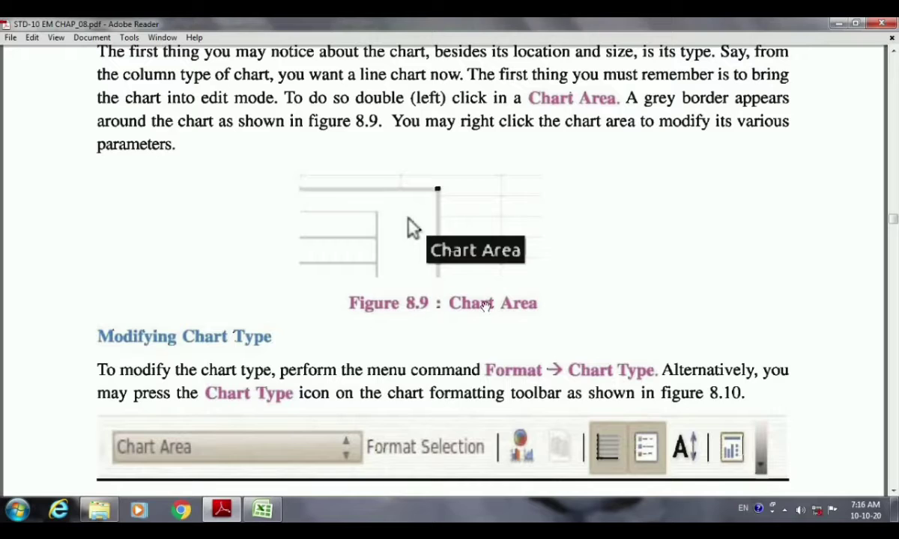
{"action": "scroll", "coordinate": [566, 323], "scroll_direction": "up", "scroll_amount": 2}
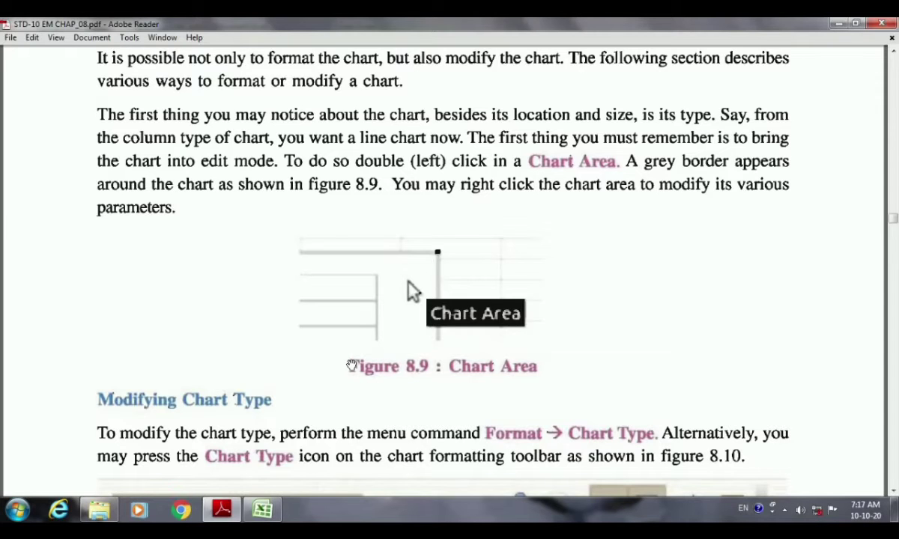
{"action": "scroll", "coordinate": [355, 314], "scroll_direction": "up", "scroll_amount": 1}
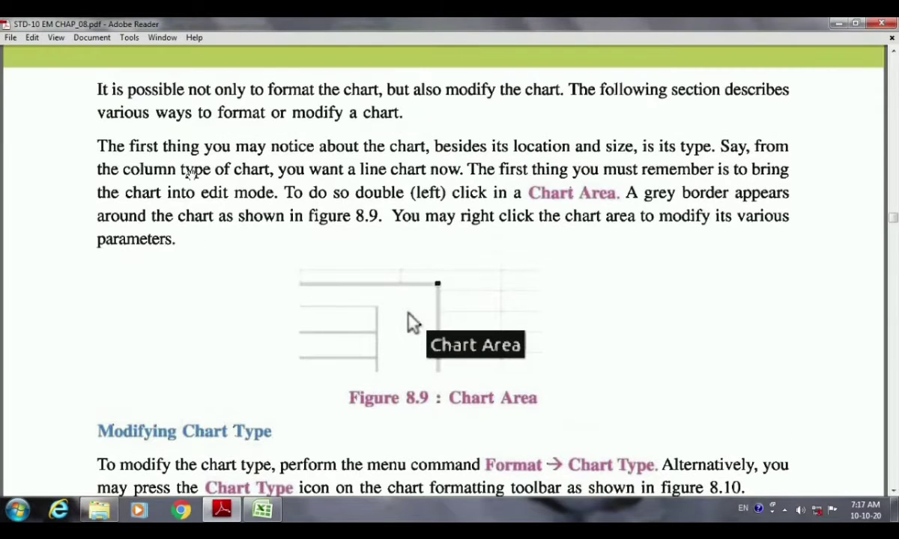
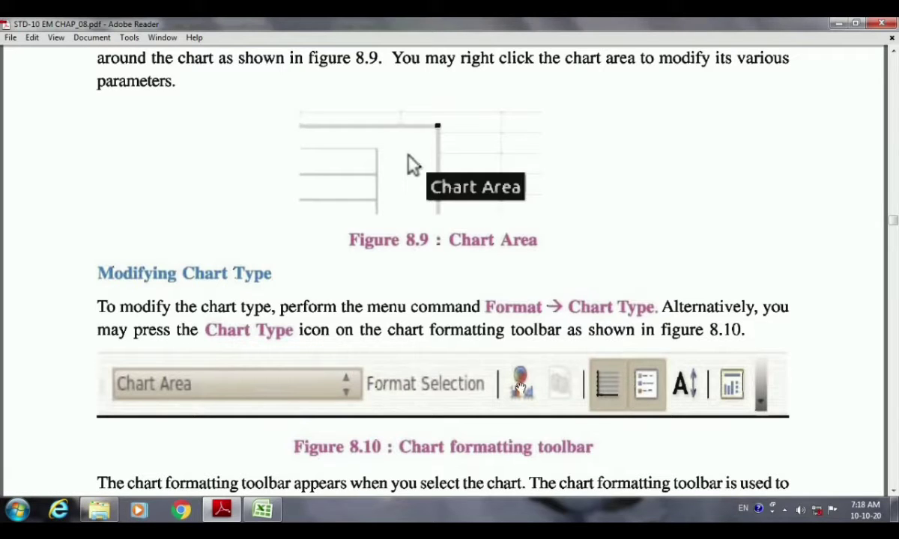
{"action": "scroll", "coordinate": [511, 407], "scroll_direction": "down", "scroll_amount": 5}
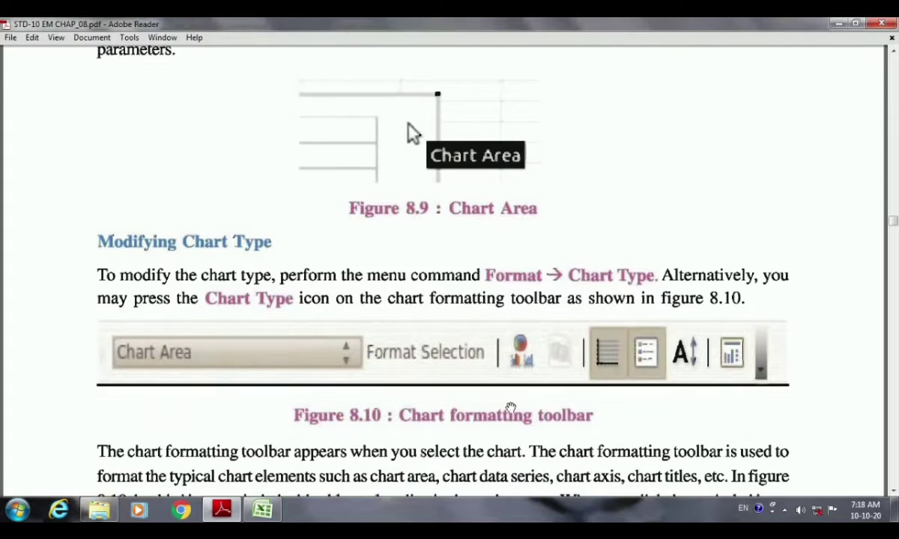
{"action": "scroll", "coordinate": [511, 407], "scroll_direction": "down", "scroll_amount": 3}
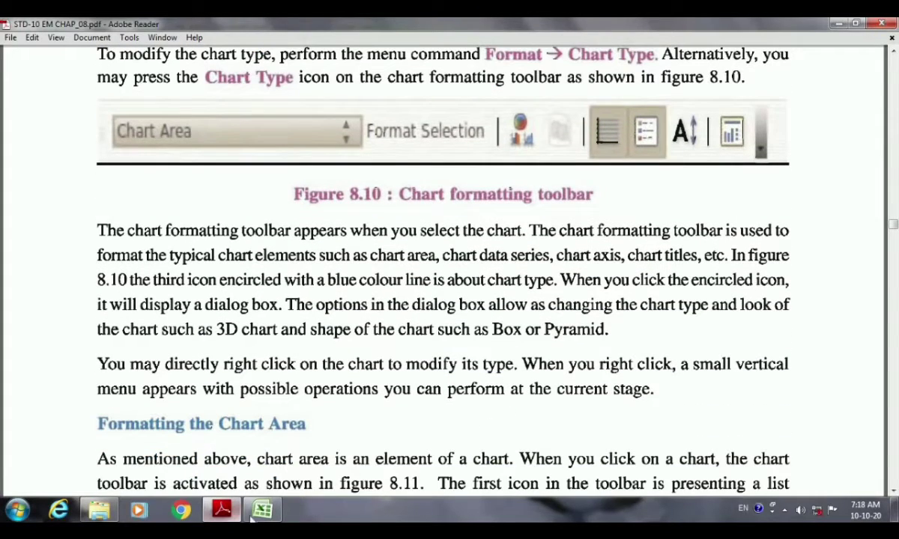
Switch to the Excel workbook and change the performance chart's type to a line chart with markers.
{"action": "left_click", "coordinate": [271, 510]}
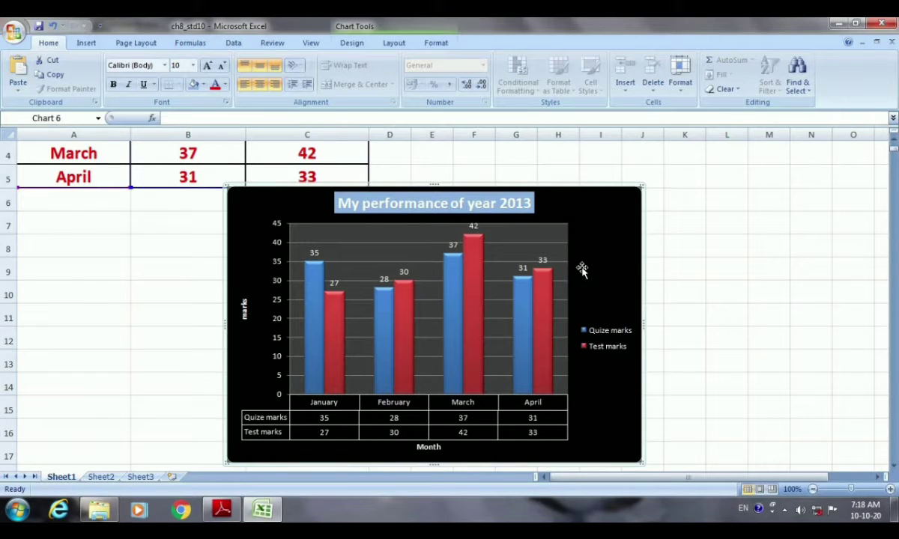
{"action": "left_click", "coordinate": [393, 43]}
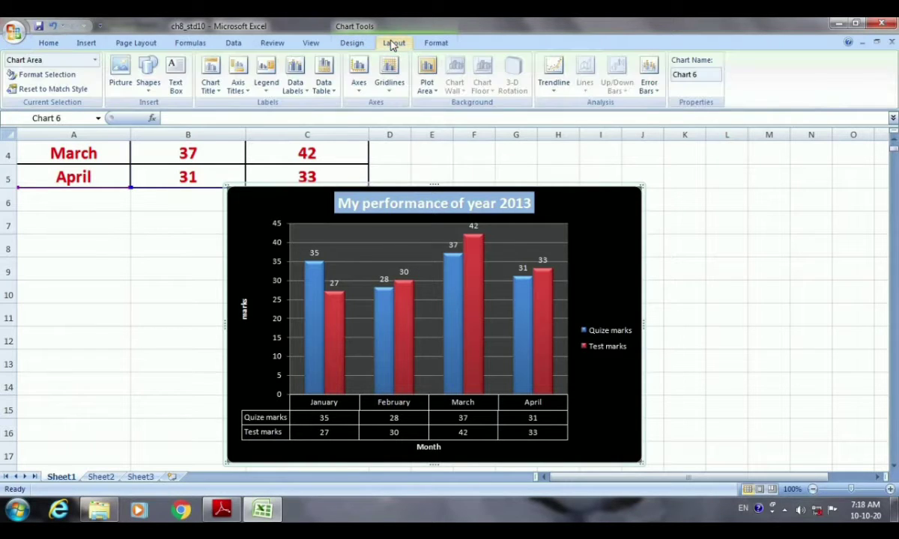
{"action": "left_click", "coordinate": [354, 43]}
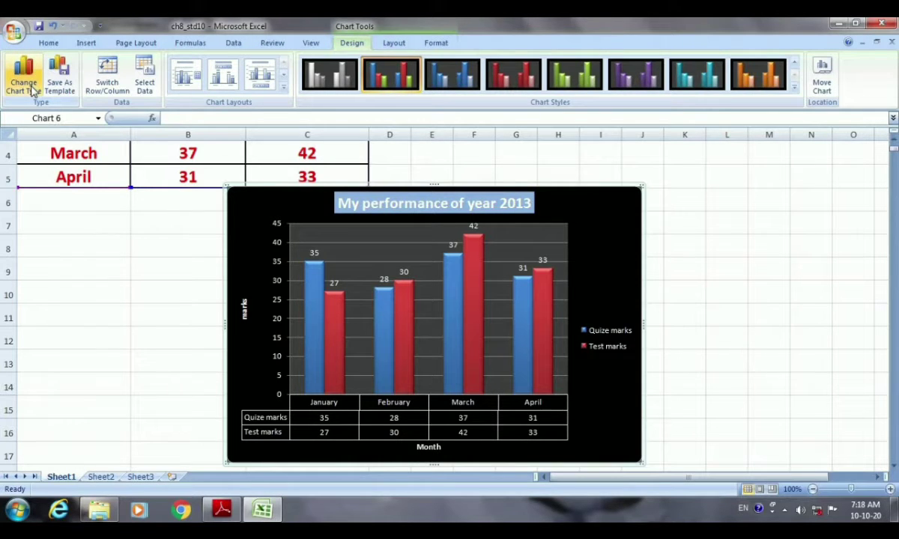
{"action": "left_click", "coordinate": [24, 84]}
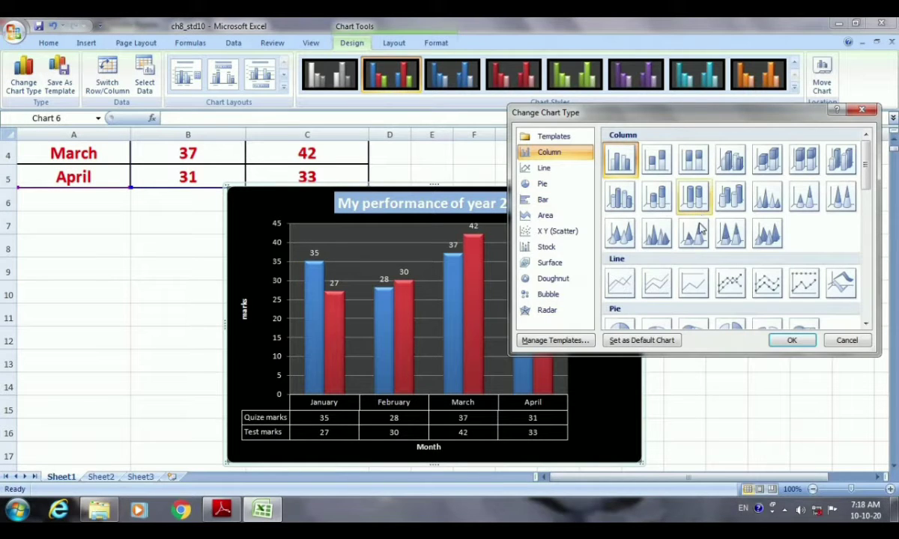
{"action": "scroll", "coordinate": [719, 300], "scroll_direction": "down", "scroll_amount": 5}
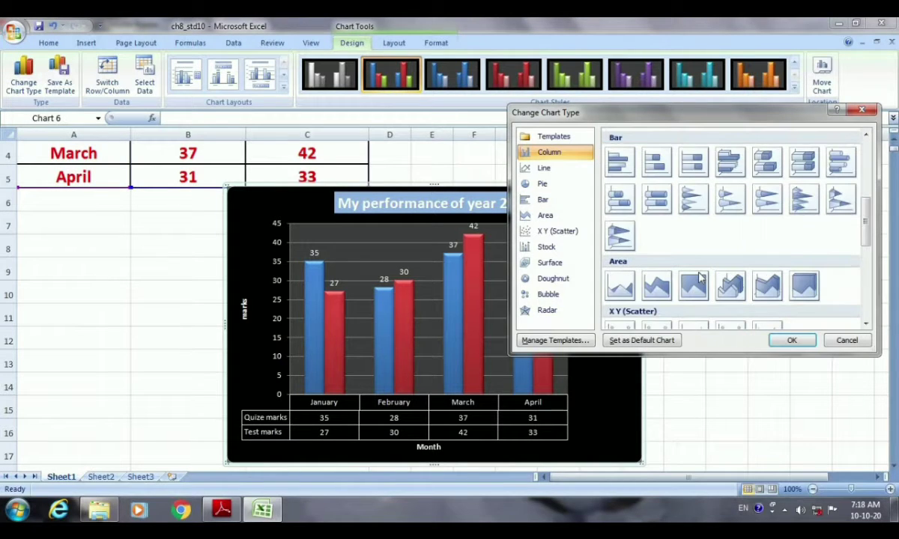
{"action": "scroll", "coordinate": [699, 278], "scroll_direction": "down", "scroll_amount": 5}
{"action": "scroll", "coordinate": [699, 278], "scroll_direction": "down", "scroll_amount": 2}
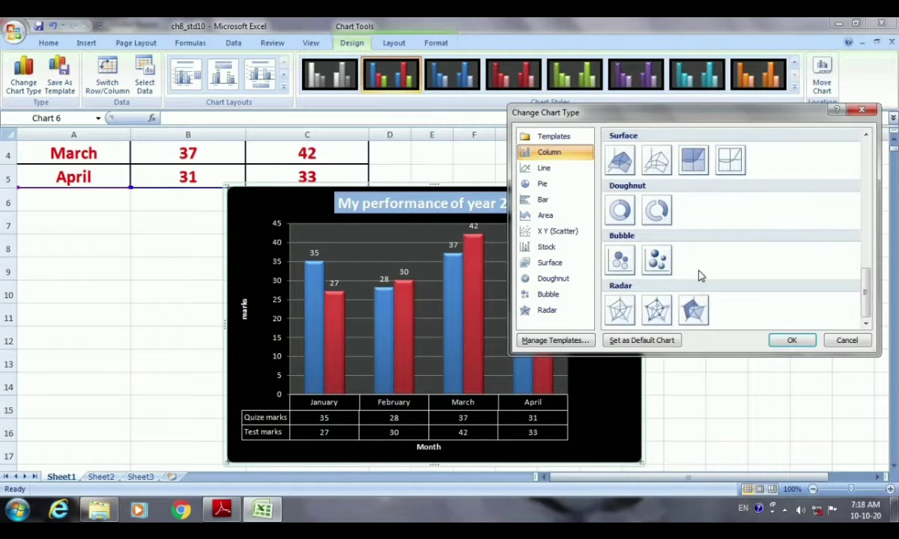
{"action": "scroll", "coordinate": [699, 276], "scroll_direction": "up", "scroll_amount": 9}
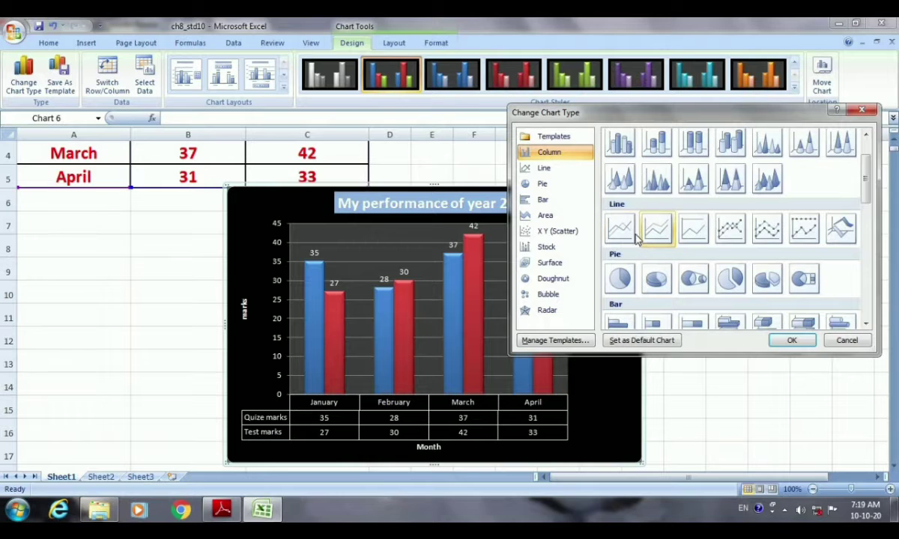
{"action": "left_click", "coordinate": [727, 232]}
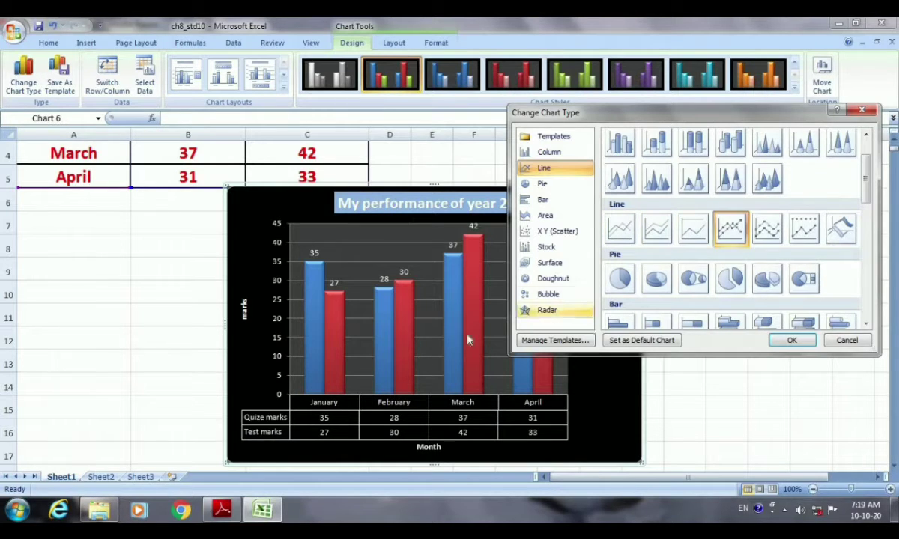
{"action": "left_click", "coordinate": [791, 342]}
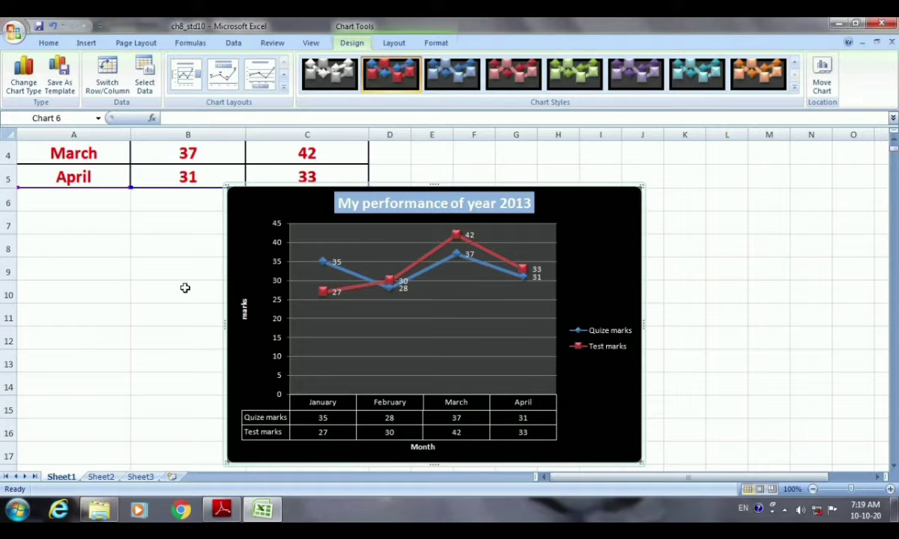
Change the performance chart's type back to the first column type, Clustered Column.
{"action": "left_click", "coordinate": [24, 75]}
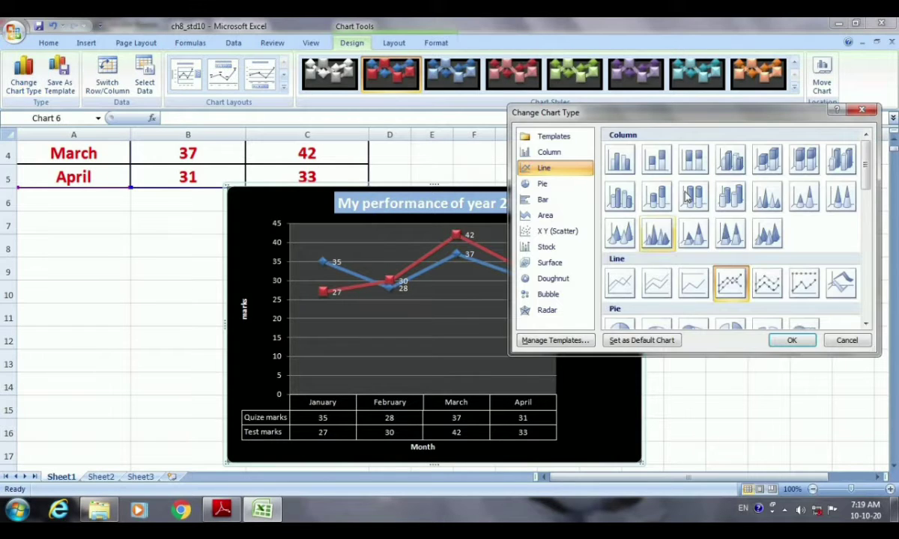
{"action": "left_click", "coordinate": [619, 160]}
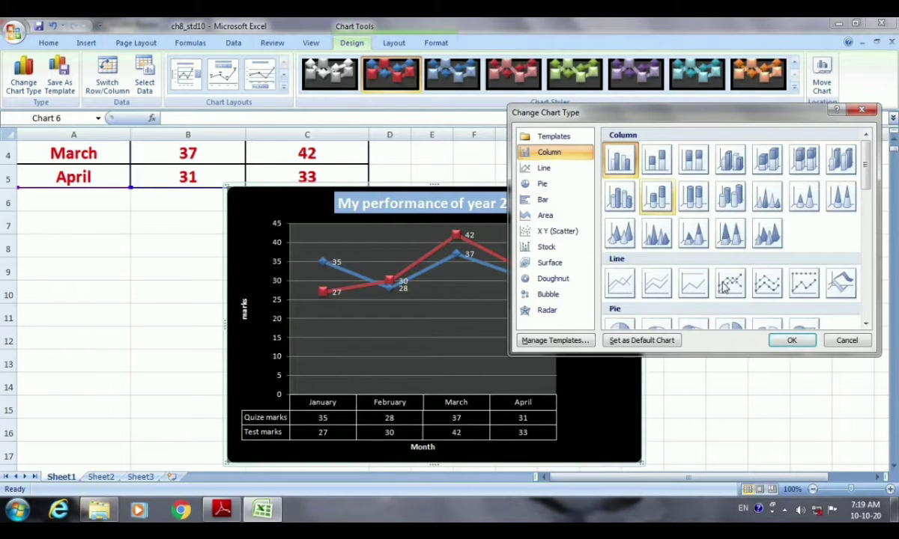
{"action": "left_click", "coordinate": [795, 340]}
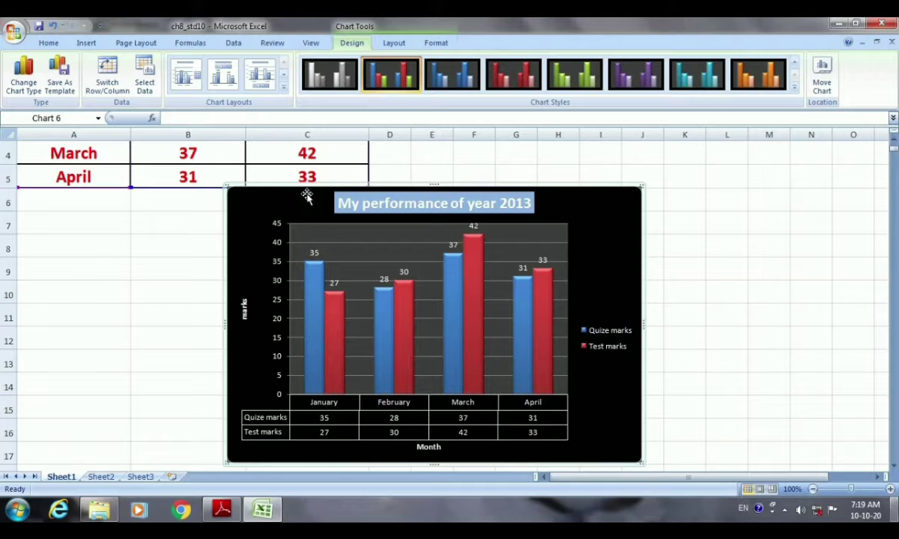
Give the chart area a solid fill in the lightest tint of the dark blue theme colour.
{"action": "left_click", "coordinate": [391, 43]}
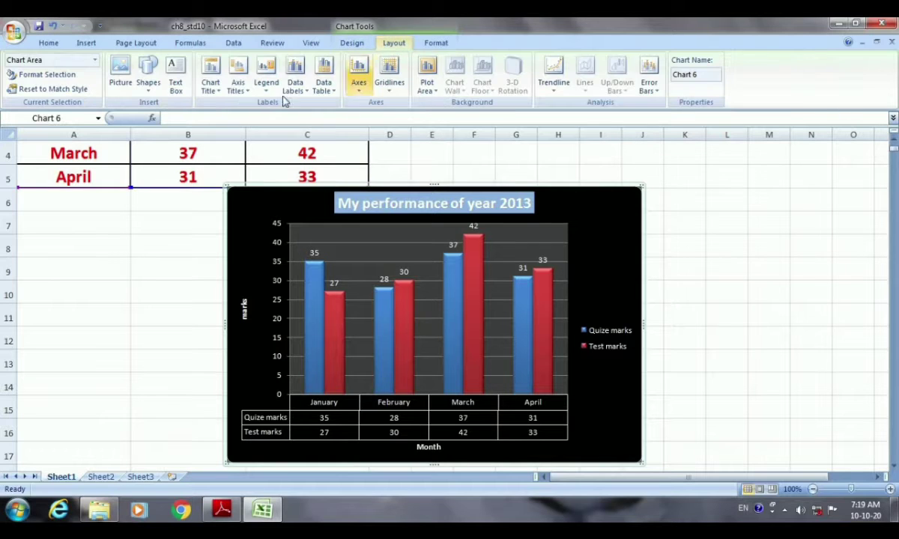
{"action": "left_click", "coordinate": [95, 60]}
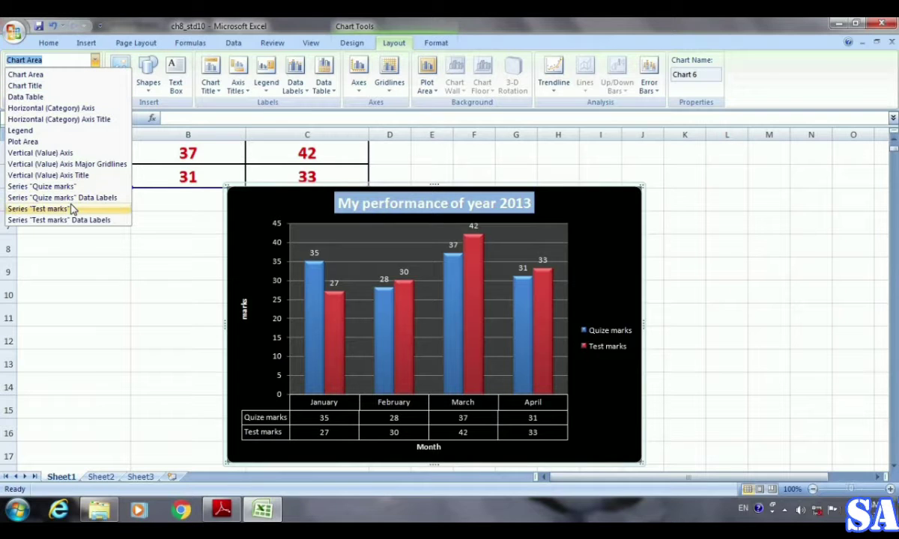
{"action": "left_click", "coordinate": [39, 87]}
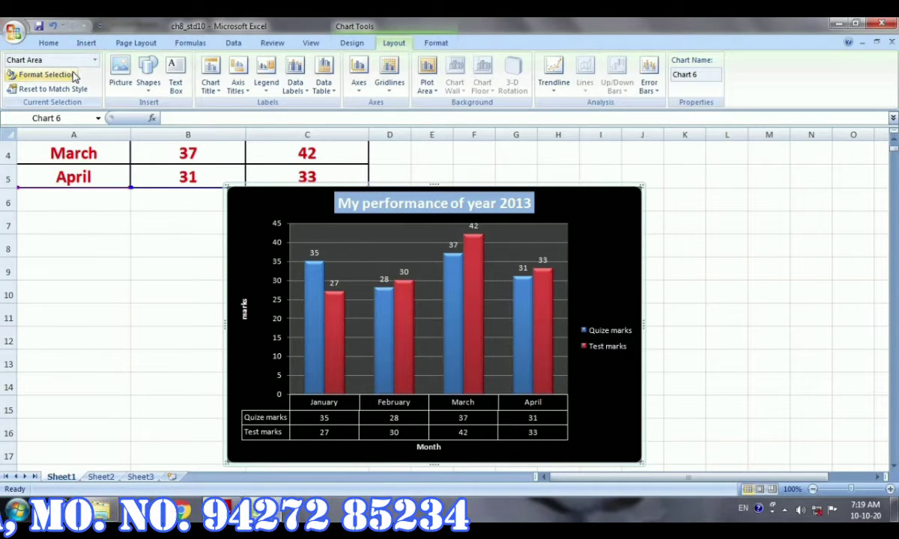
{"action": "left_click", "coordinate": [47, 75]}
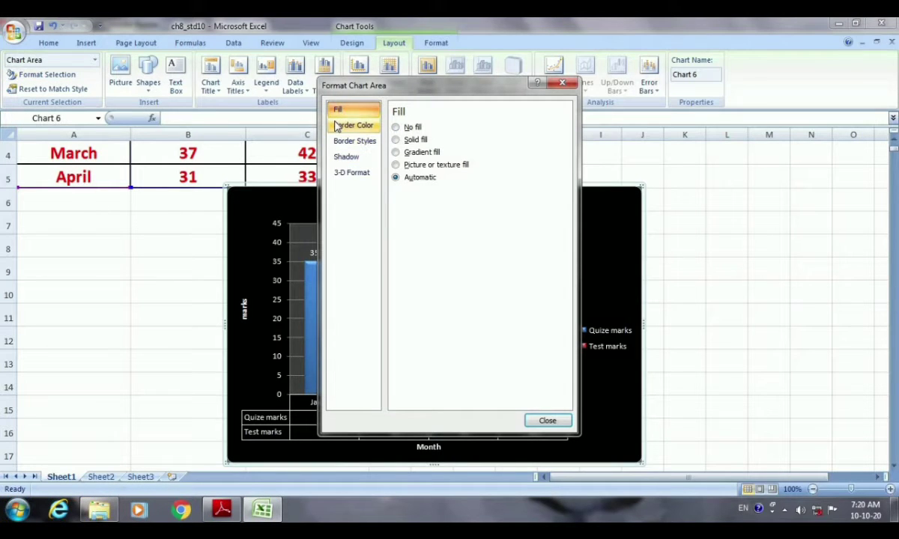
{"action": "left_click", "coordinate": [395, 141]}
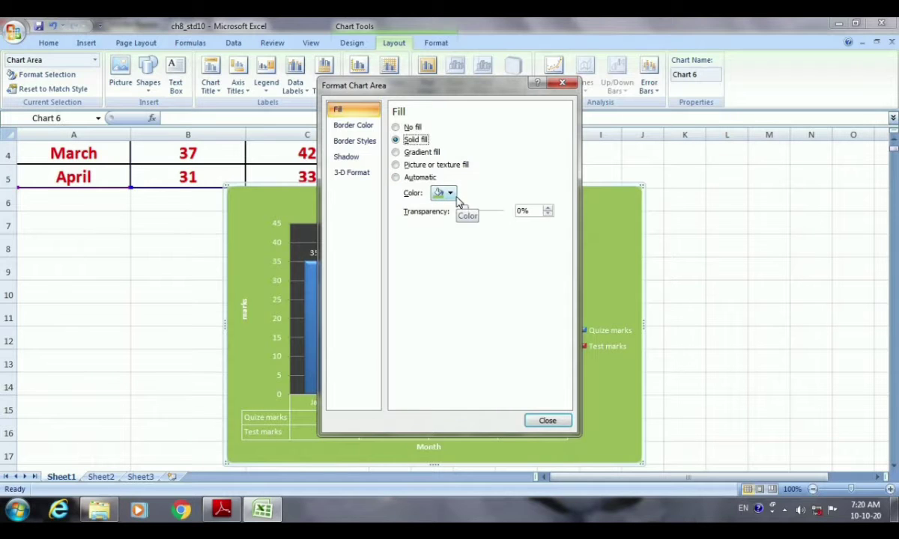
{"action": "left_click", "coordinate": [450, 194]}
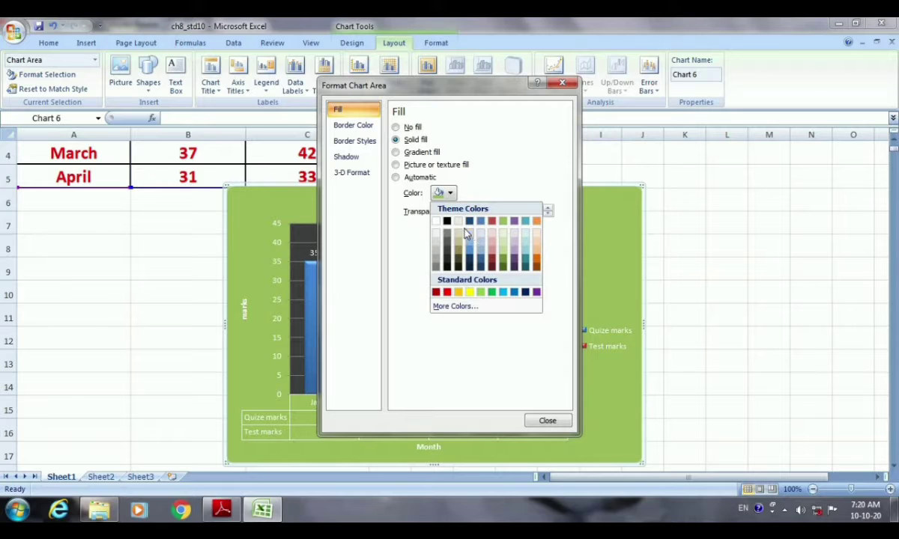
{"action": "left_click", "coordinate": [470, 234]}
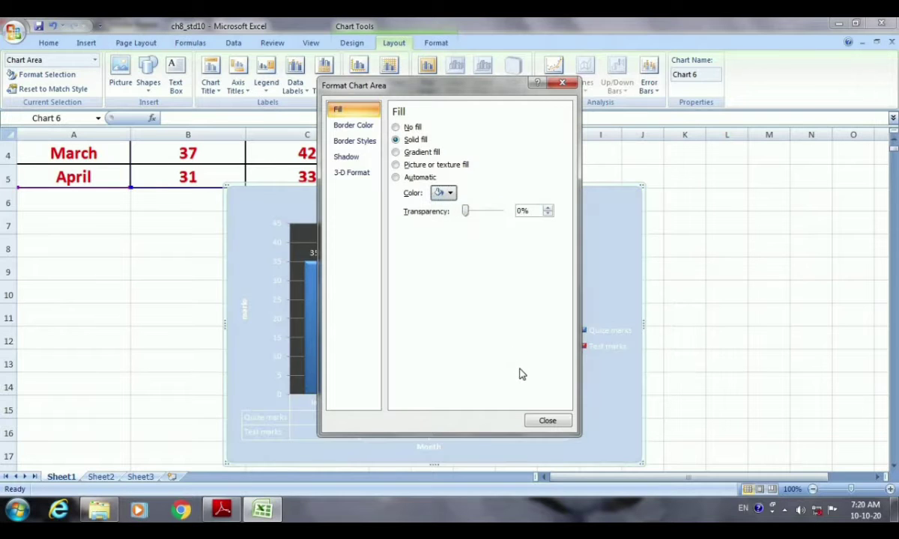
{"action": "left_click", "coordinate": [547, 422]}
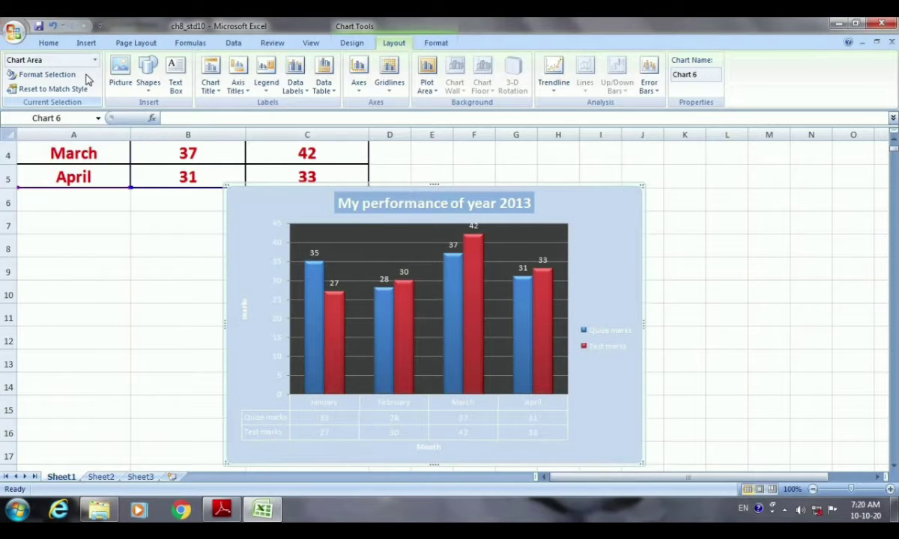
Review the chart area's border styles and shadow options, and adjust its shadow transparency.
{"action": "left_click", "coordinate": [46, 75]}
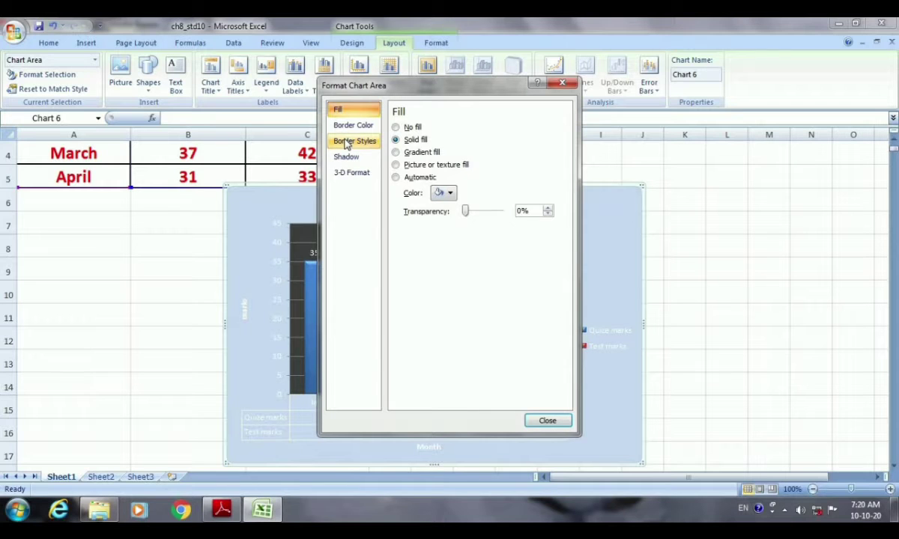
{"action": "left_click", "coordinate": [346, 144]}
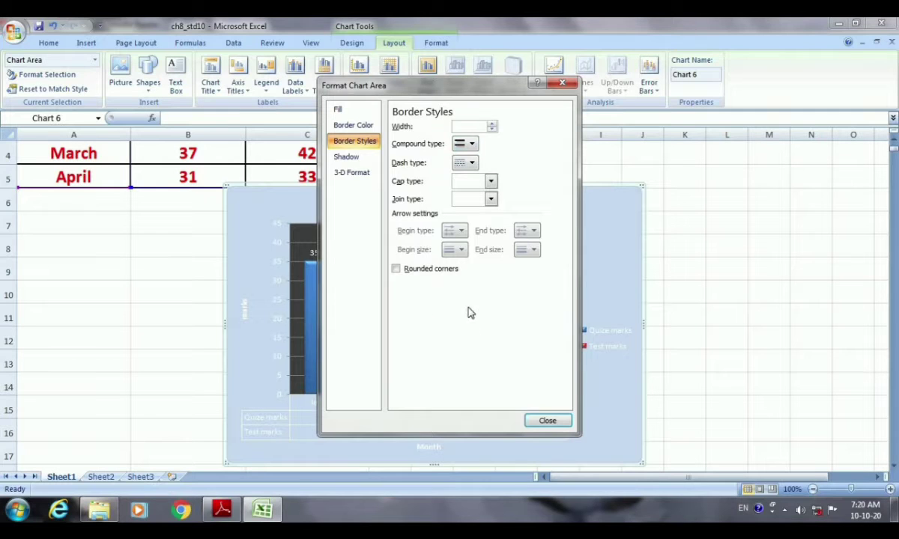
{"action": "left_click", "coordinate": [347, 157]}
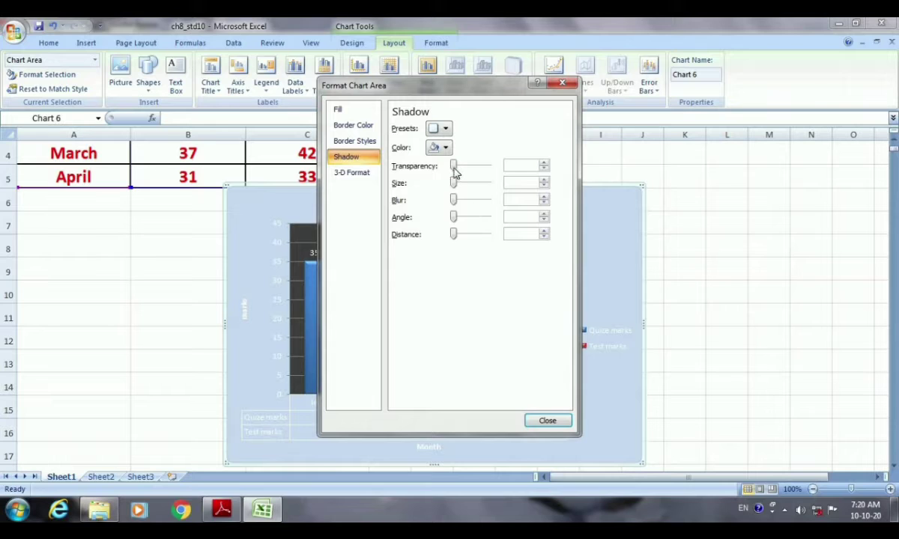
{"action": "left_click_drag", "start_coordinate": [453, 166], "coordinate": [482, 178]}
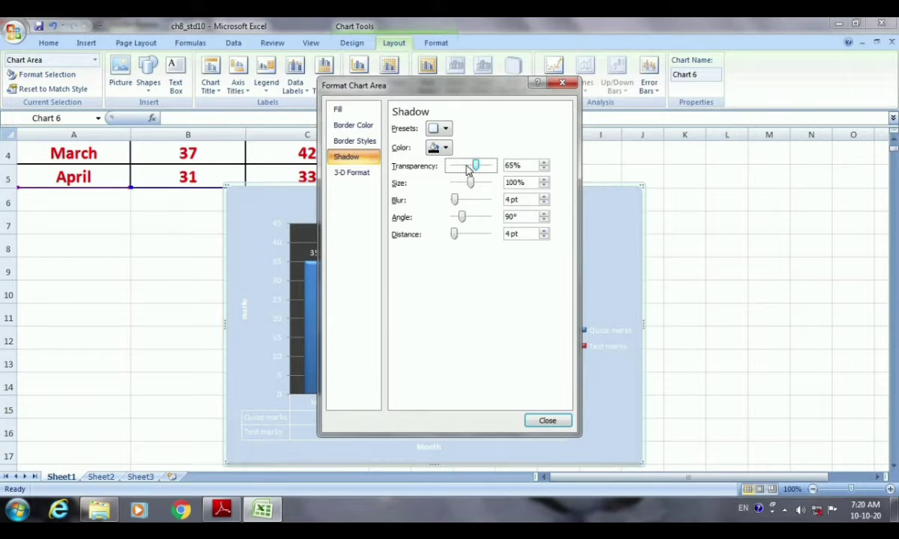
{"action": "left_click_drag", "start_coordinate": [466, 169], "coordinate": [461, 168]}
Try the chart area's solid fill at 72% transparency, restore it to 0%, and close the formatting settings after viewing the 3-D options.
{"action": "left_click", "coordinate": [338, 112]}
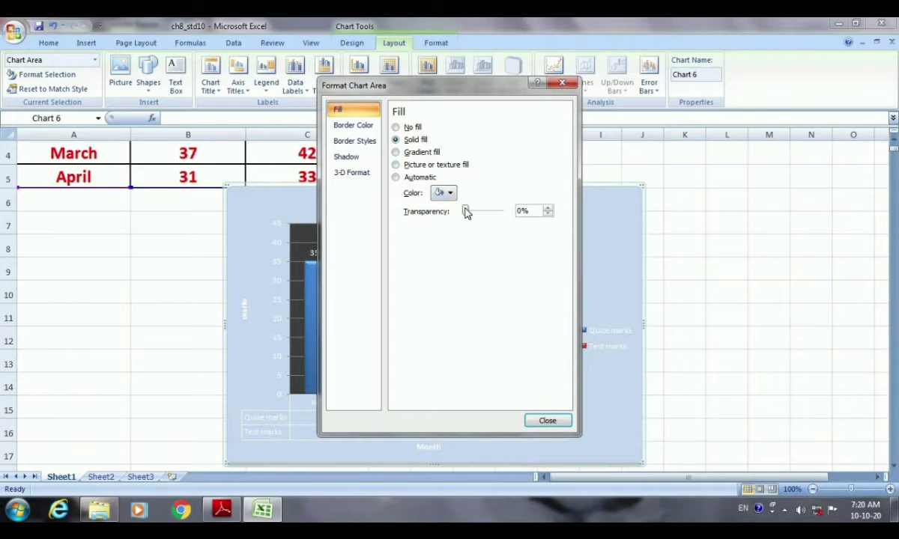
{"action": "left_click_drag", "start_coordinate": [466, 213], "coordinate": [491, 217]}
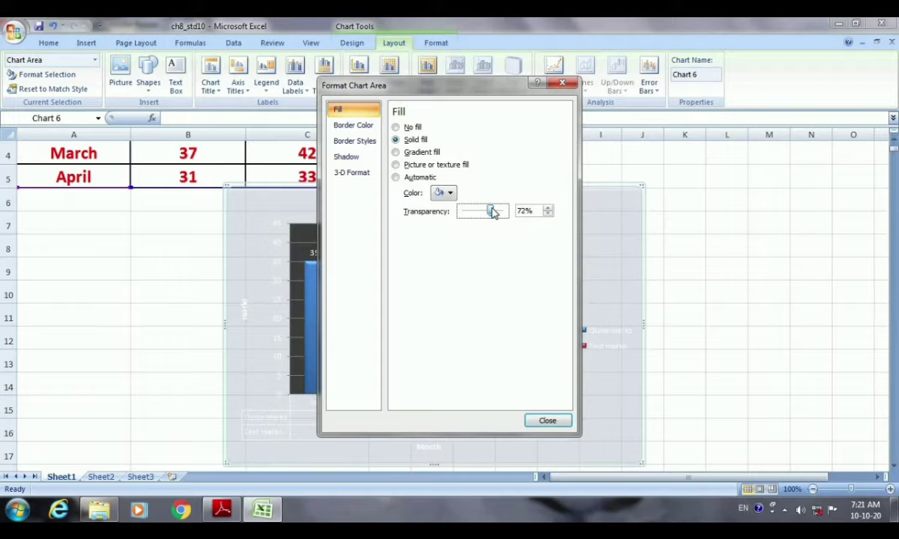
{"action": "left_click_drag", "start_coordinate": [492, 213], "coordinate": [466, 213]}
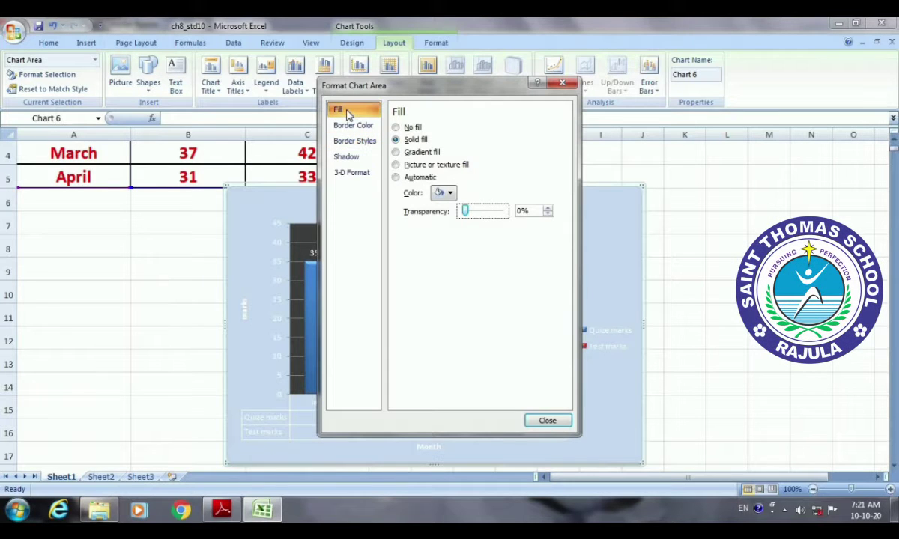
{"action": "left_click", "coordinate": [355, 174]}
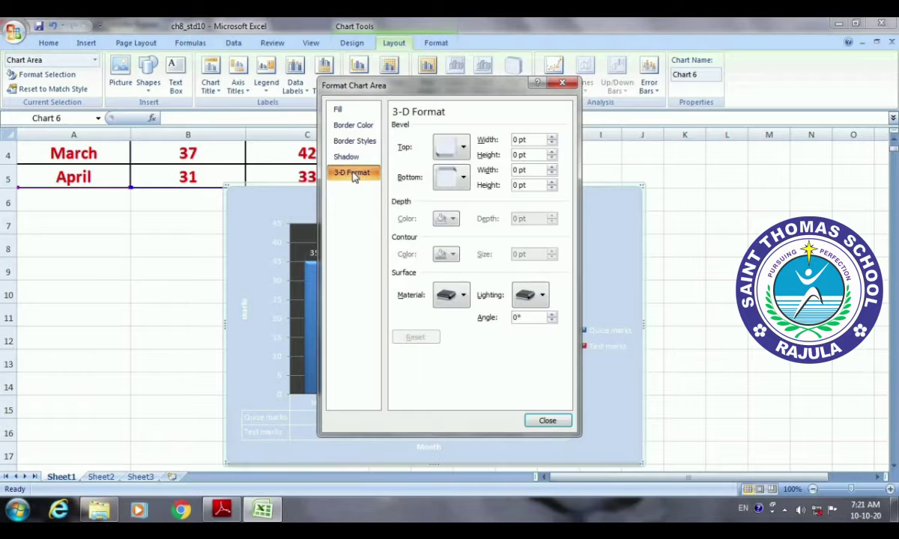
{"action": "left_click", "coordinate": [546, 421]}
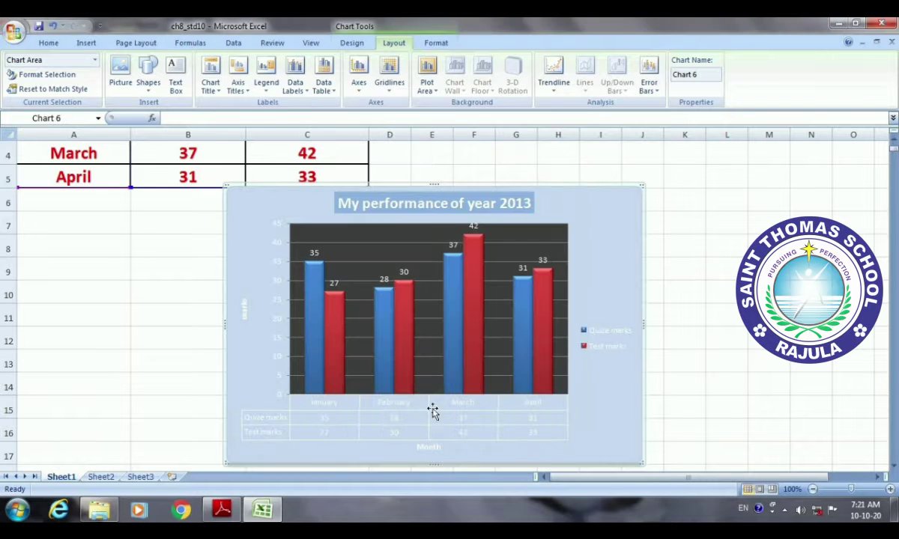
Select the chart title and apply the shape style Light 1 Outline, Colored Fill - Accent 5.
{"action": "left_click", "coordinate": [95, 61]}
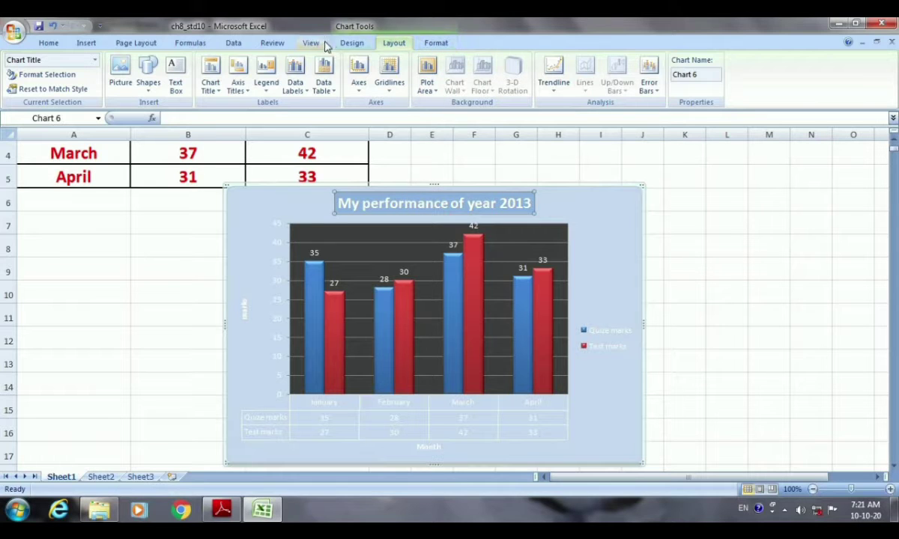
{"action": "left_click", "coordinate": [348, 43]}
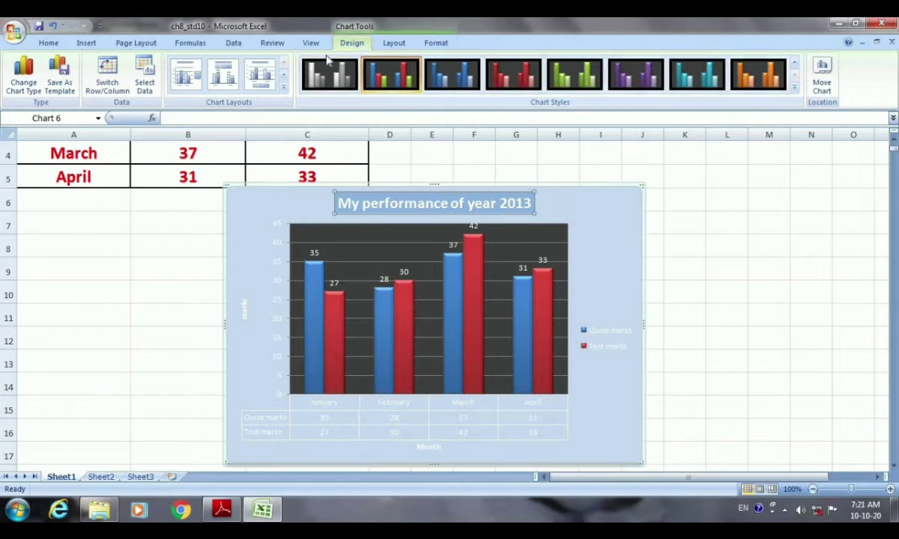
{"action": "left_click", "coordinate": [395, 42]}
{"action": "left_click", "coordinate": [436, 43]}
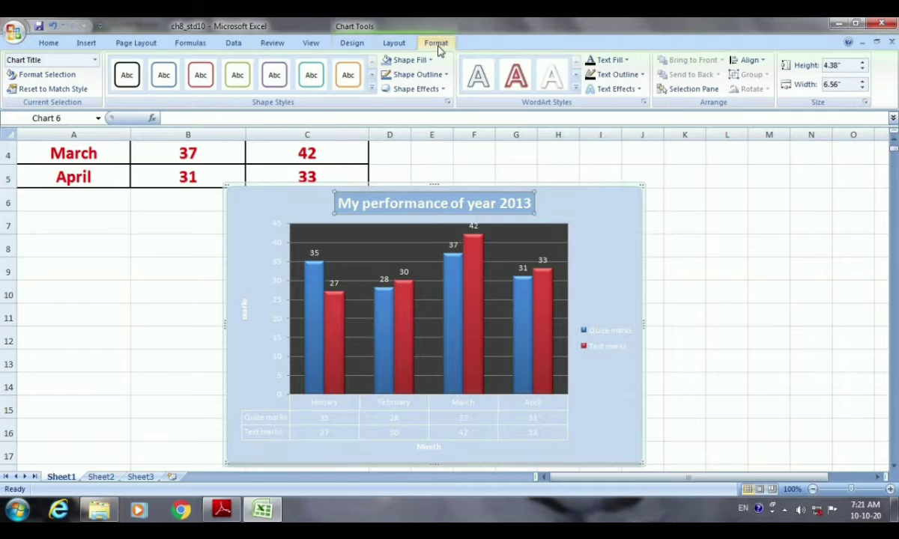
{"action": "left_click", "coordinate": [372, 87]}
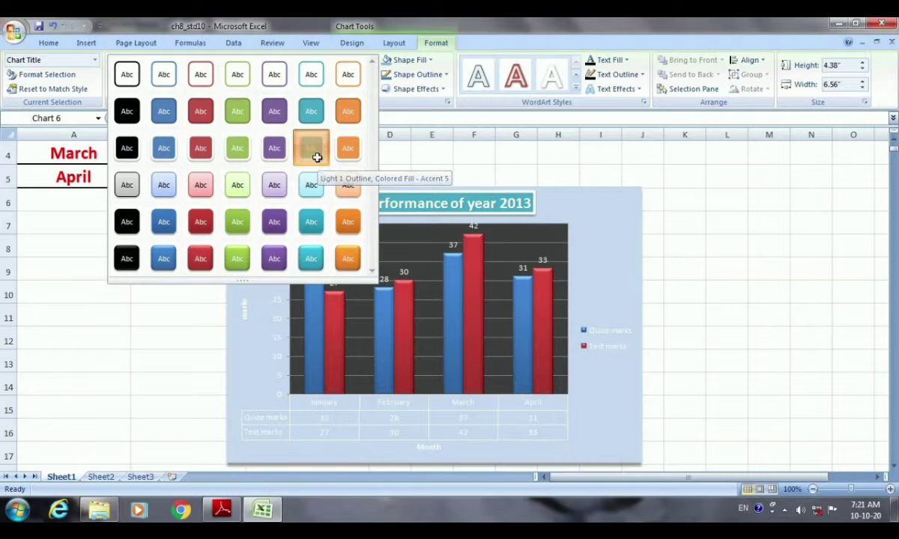
{"action": "left_click", "coordinate": [316, 154]}
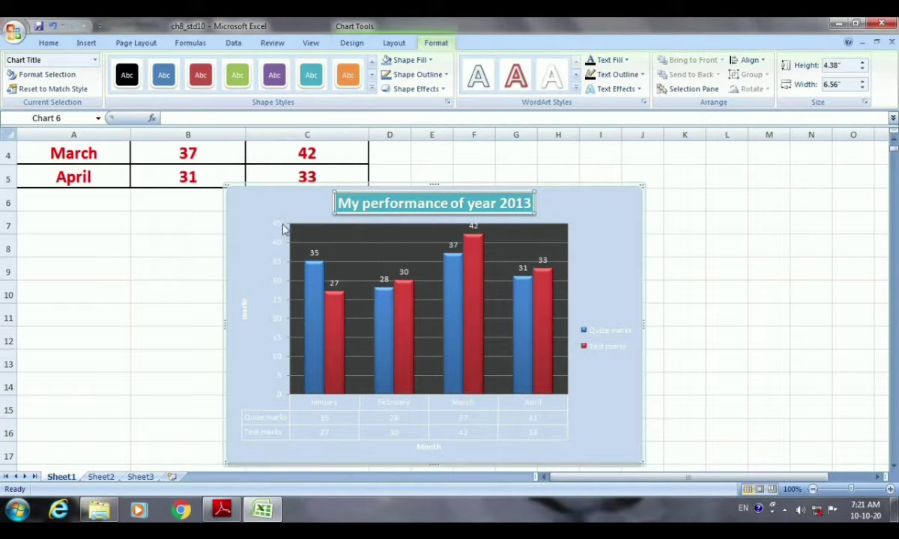
Select the chart's data table and apply a thick orange line shape style to it.
{"action": "left_click", "coordinate": [93, 60]}
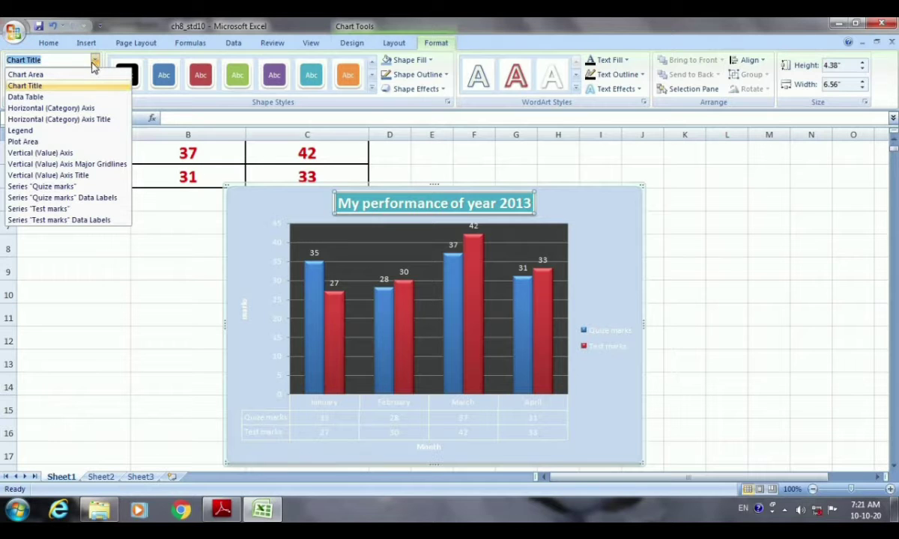
{"action": "left_click", "coordinate": [66, 96]}
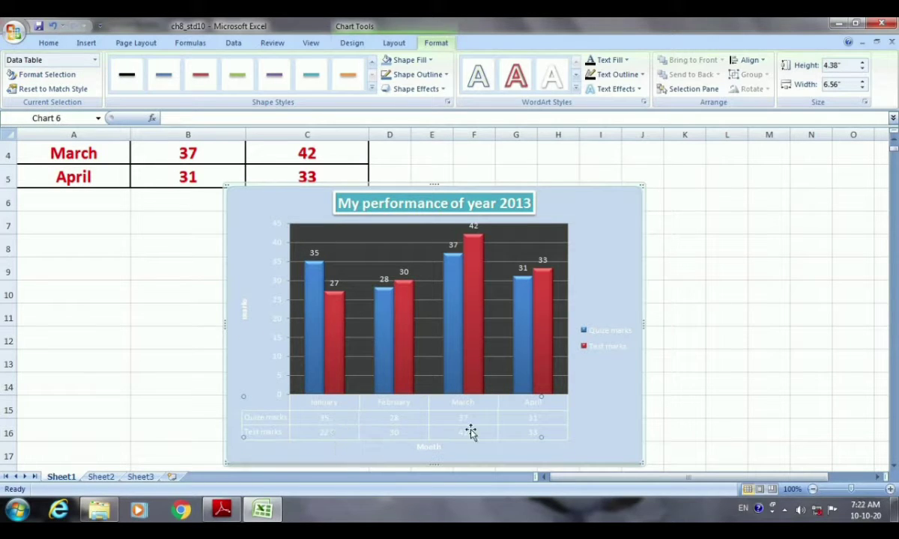
{"action": "left_click", "coordinate": [357, 88]}
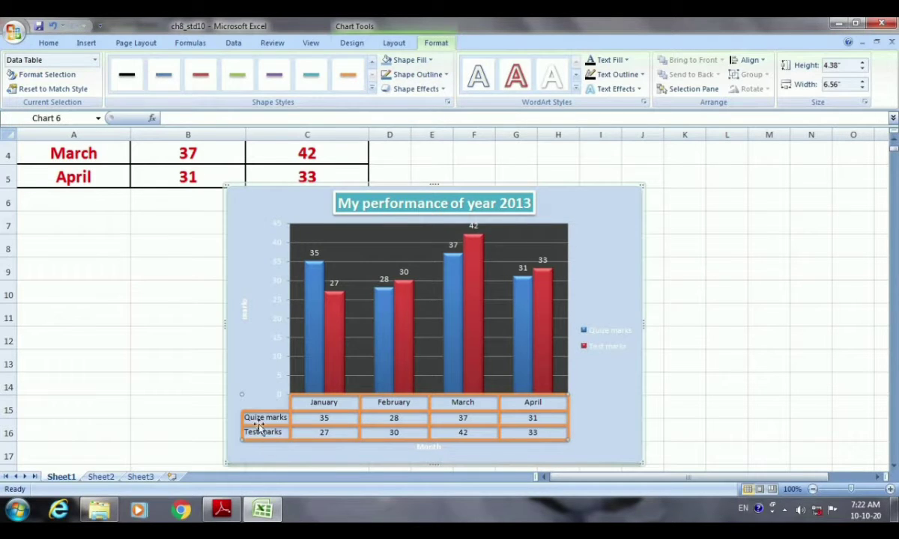
Select the horizontal category axis briefly, and give the legend the teal shape style with a light outline.
{"action": "left_click", "coordinate": [94, 60]}
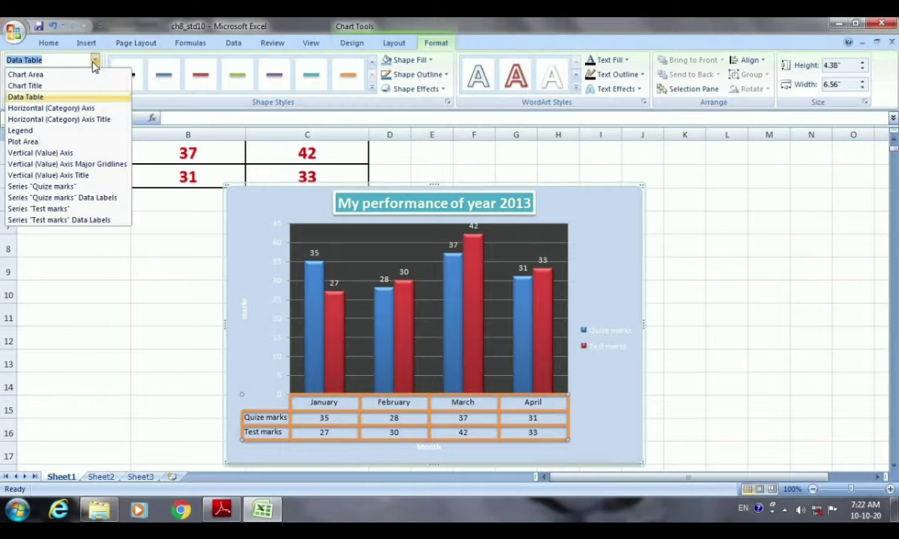
{"action": "left_click", "coordinate": [85, 109]}
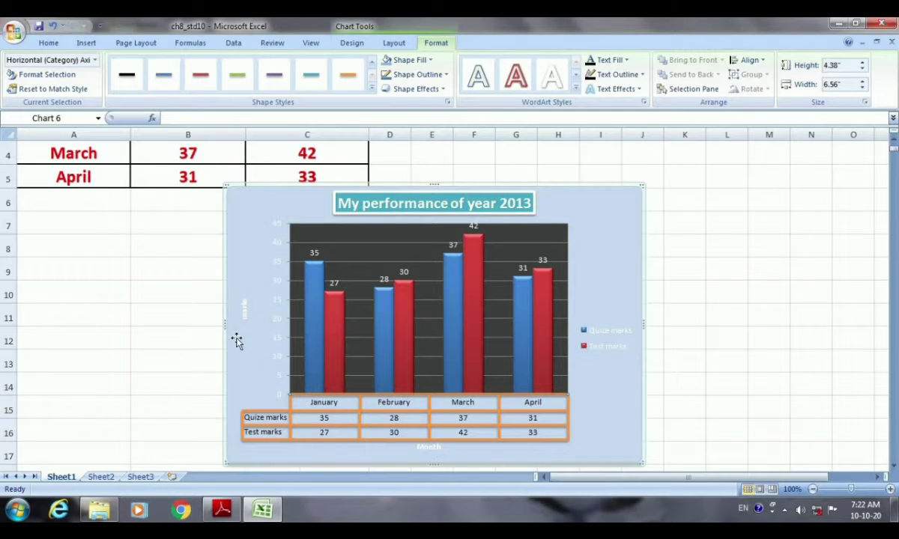
{"action": "left_click", "coordinate": [96, 60]}
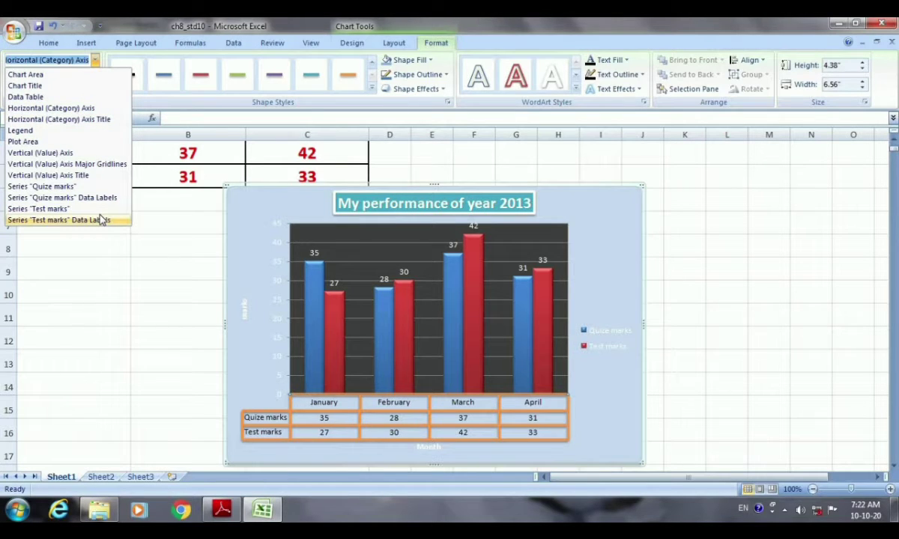
{"action": "left_click", "coordinate": [66, 130]}
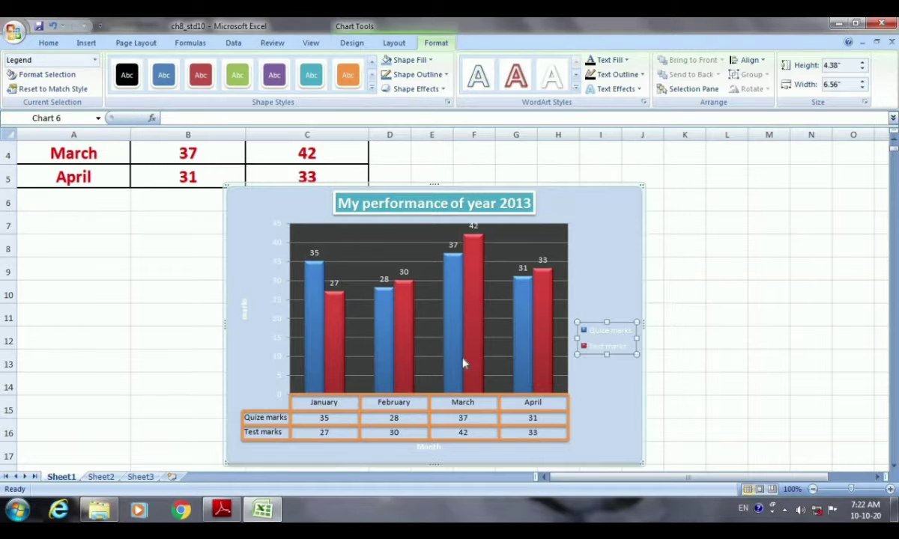
{"action": "left_click", "coordinate": [311, 81]}
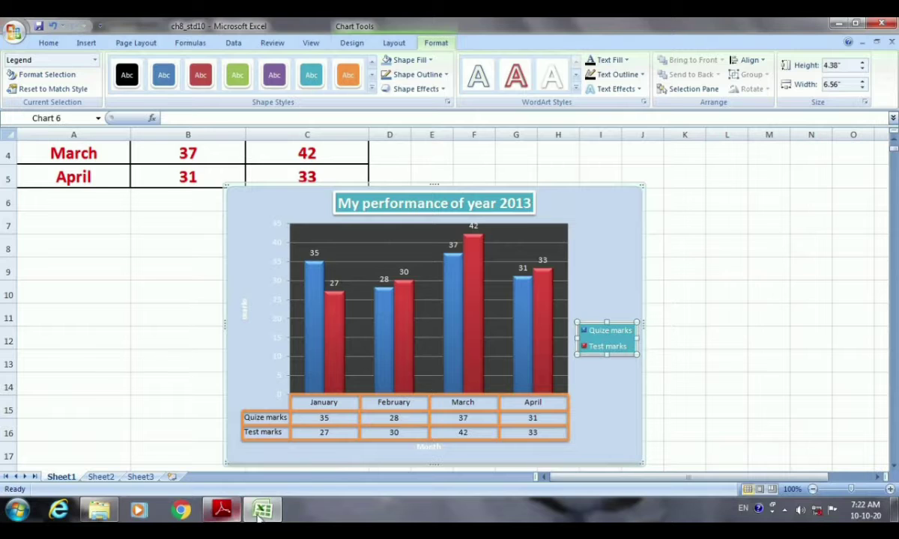
Apply the teal shape style with a light outline to the vertical axis title "marks" and the horizontal axis title "Month".
{"action": "mouse_move", "coordinate": [230, 514]}
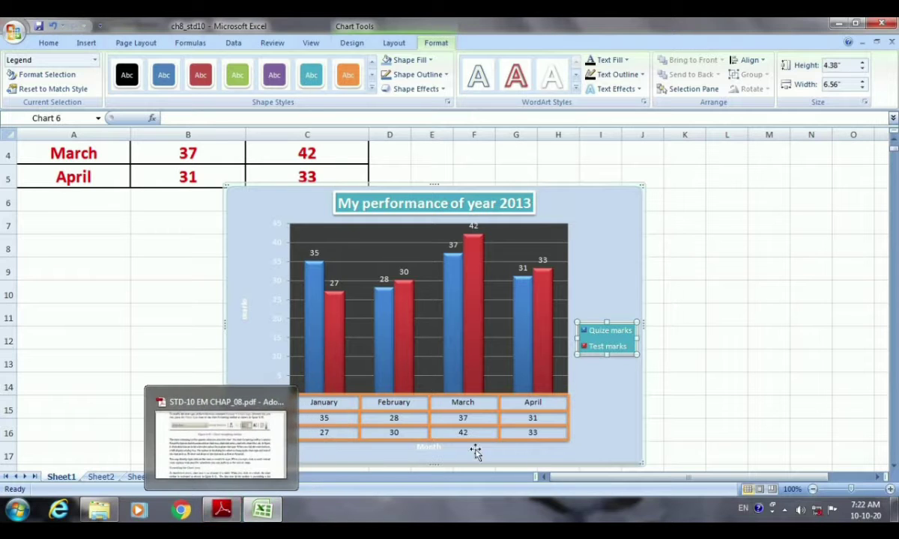
{"action": "left_click", "coordinate": [244, 309]}
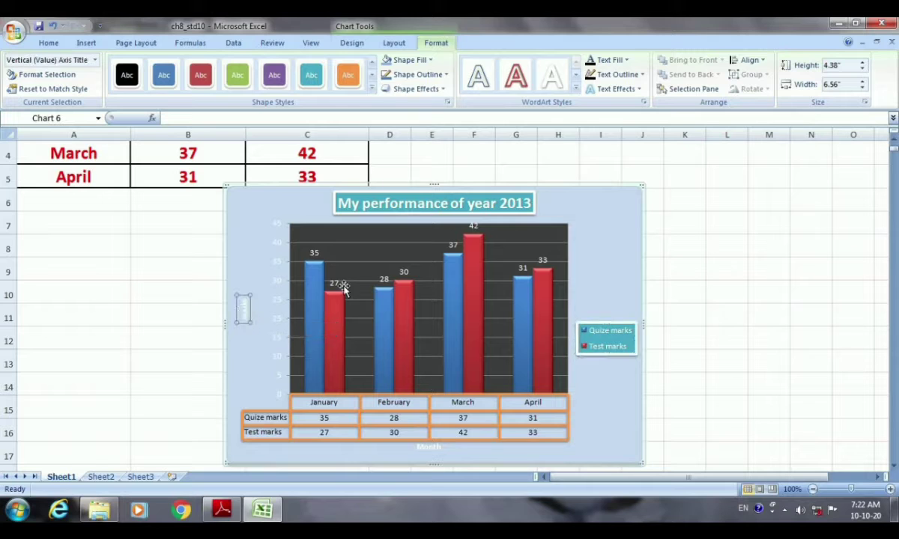
{"action": "left_click", "coordinate": [312, 76]}
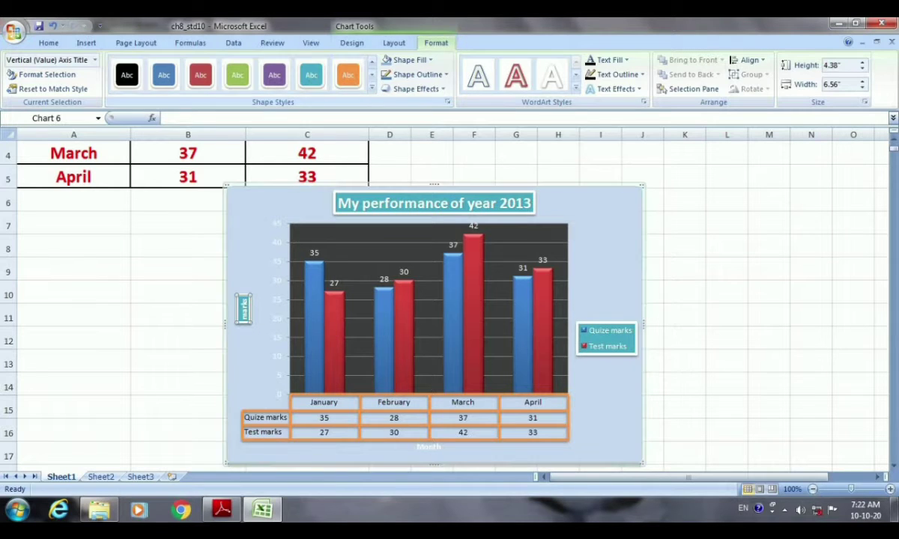
{"action": "left_click", "coordinate": [423, 448]}
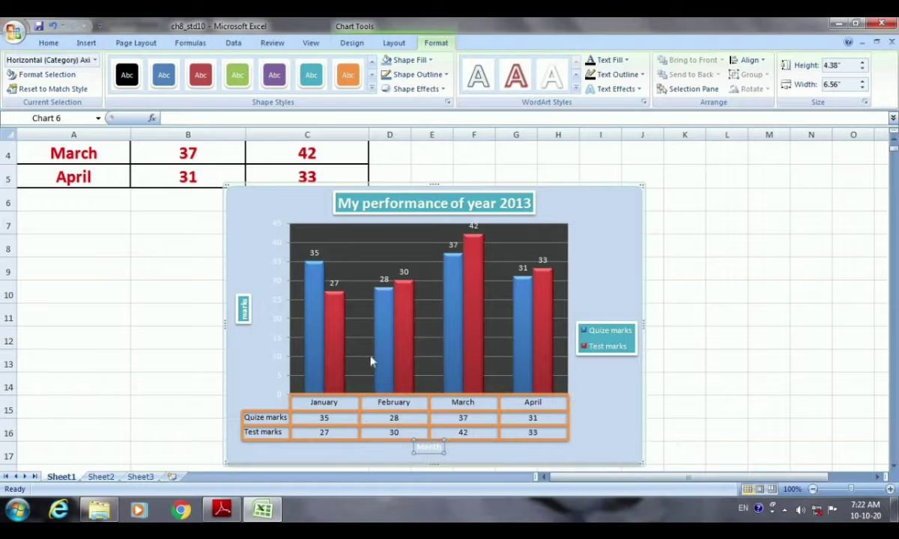
{"action": "left_click", "coordinate": [311, 76]}
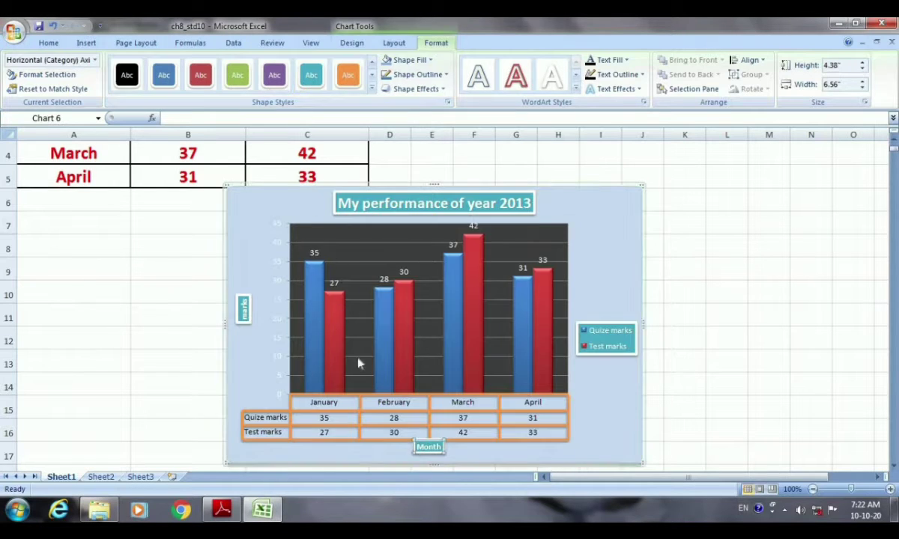
Give the "Quize marks" data series a light aqua solid fill through its Format Selection settings.
{"action": "left_click", "coordinate": [314, 306]}
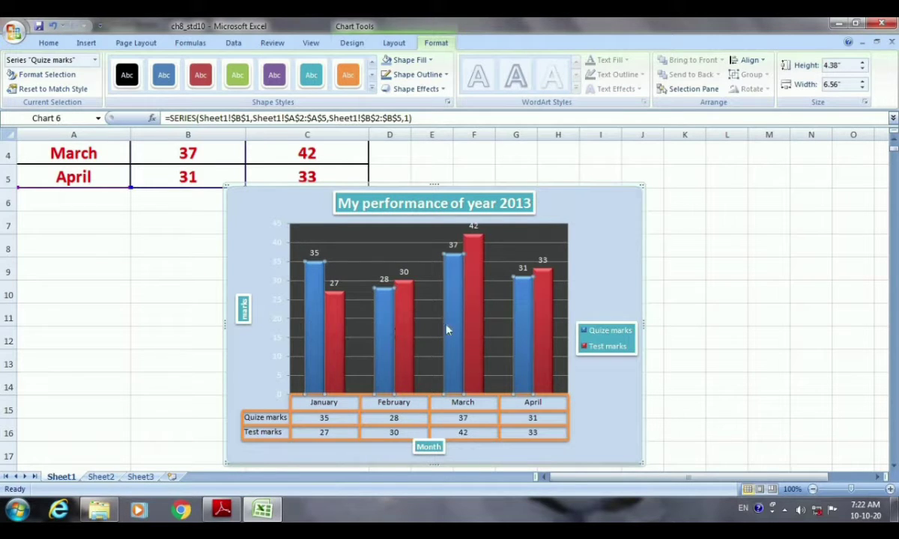
{"action": "left_click", "coordinate": [95, 60]}
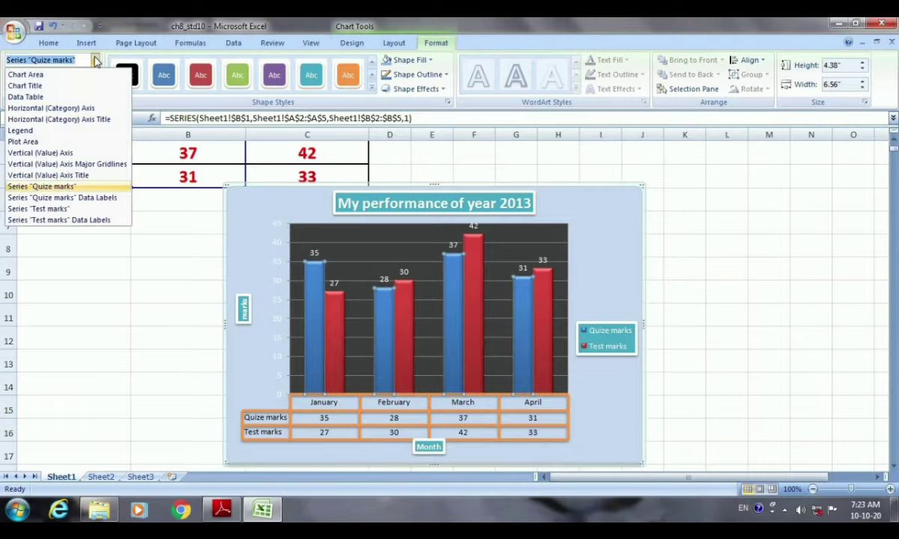
{"action": "left_click", "coordinate": [69, 188]}
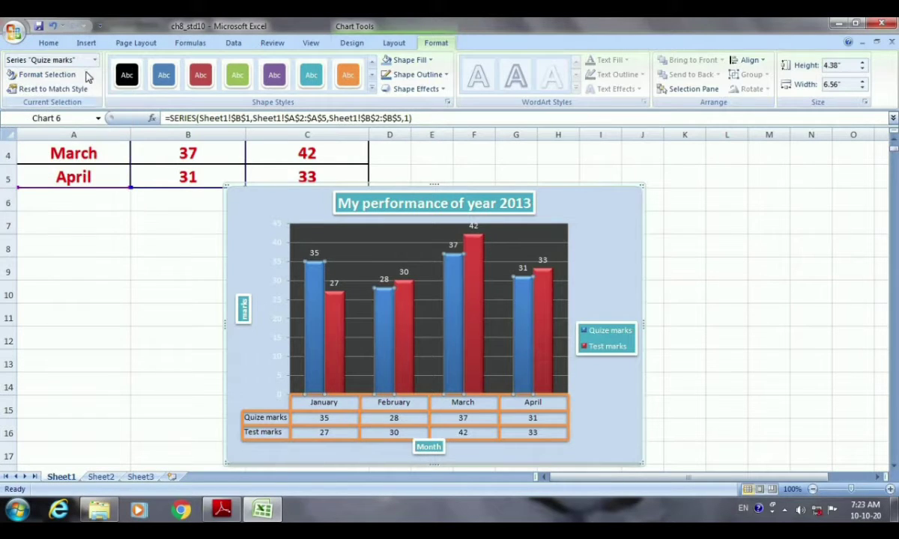
{"action": "left_click", "coordinate": [71, 75]}
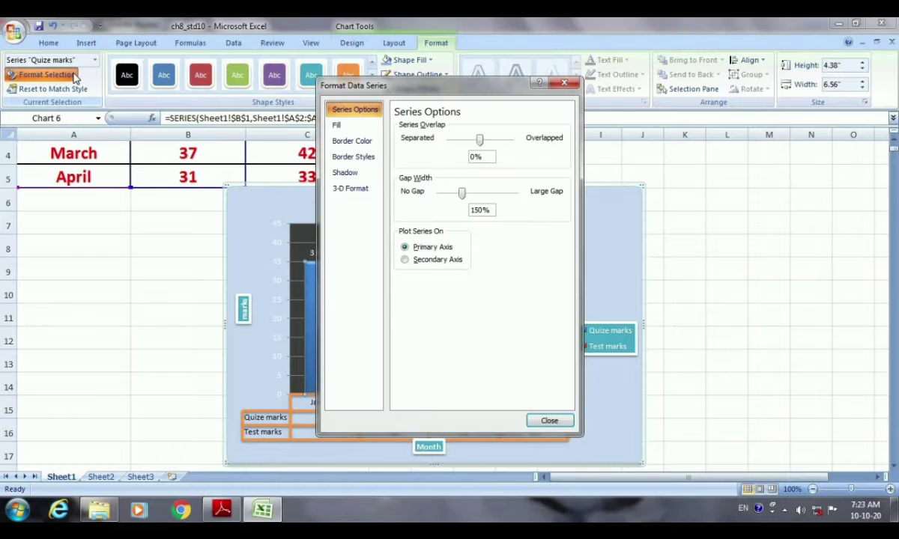
{"action": "left_click", "coordinate": [352, 127]}
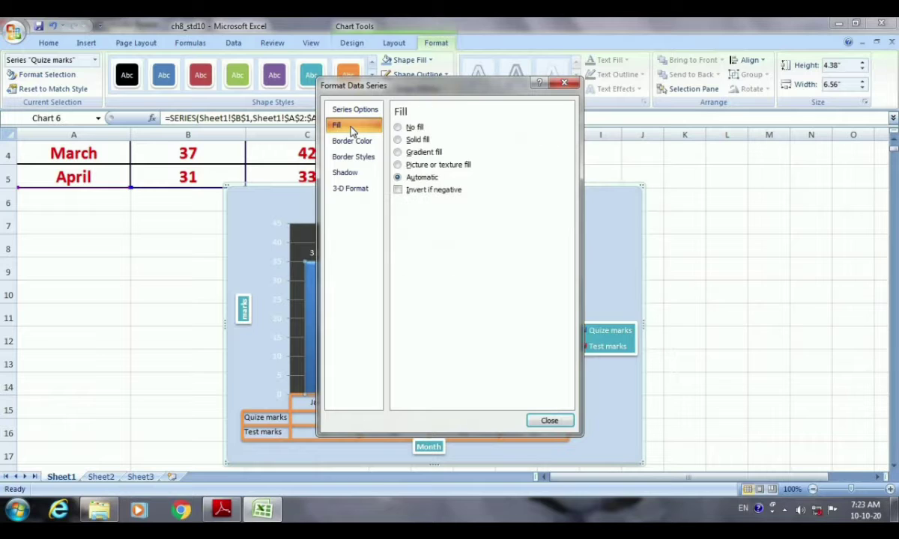
{"action": "left_click", "coordinate": [400, 141]}
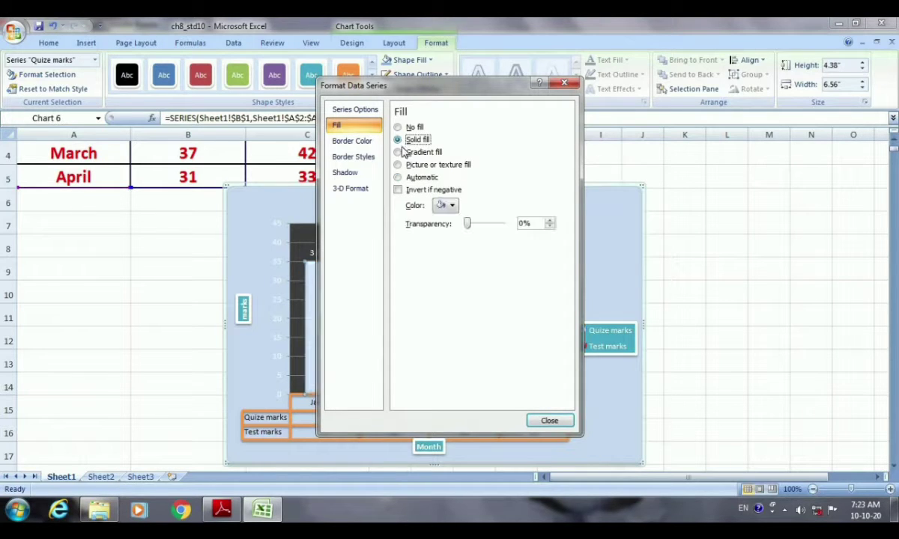
{"action": "left_click", "coordinate": [452, 207]}
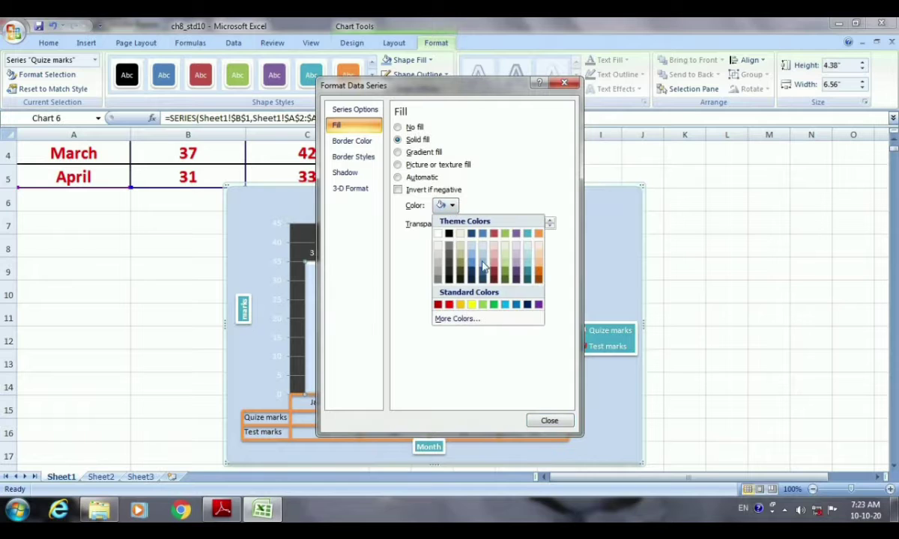
{"action": "left_click", "coordinate": [530, 274]}
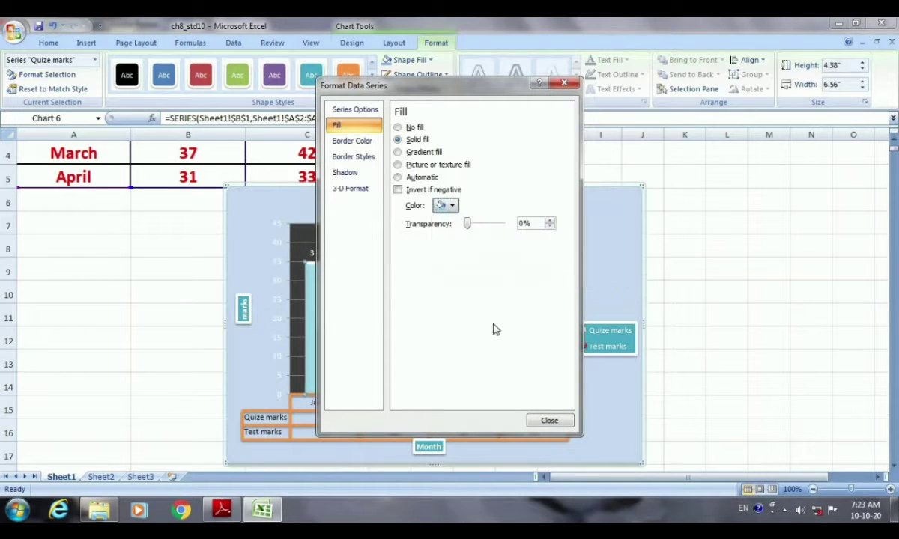
{"action": "left_click", "coordinate": [548, 422]}
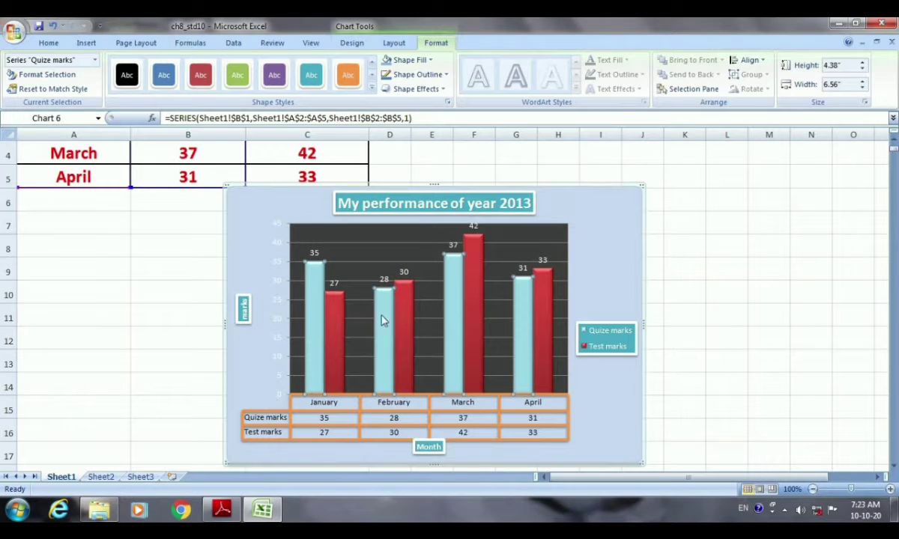
Apply the red shape style with a light outline to the "Test marks" data series.
{"action": "mouse_move", "coordinate": [383, 342]}
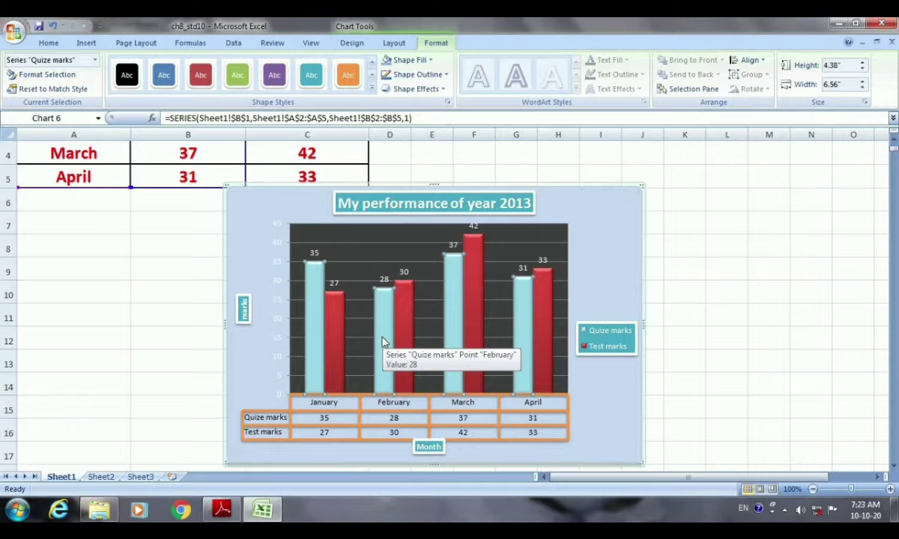
{"action": "left_click", "coordinate": [333, 341]}
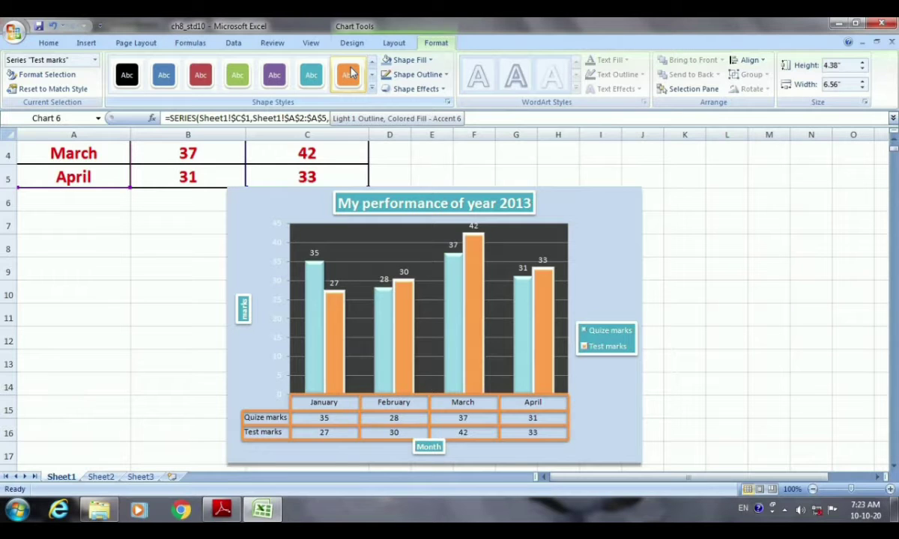
{"action": "left_click", "coordinate": [200, 75]}
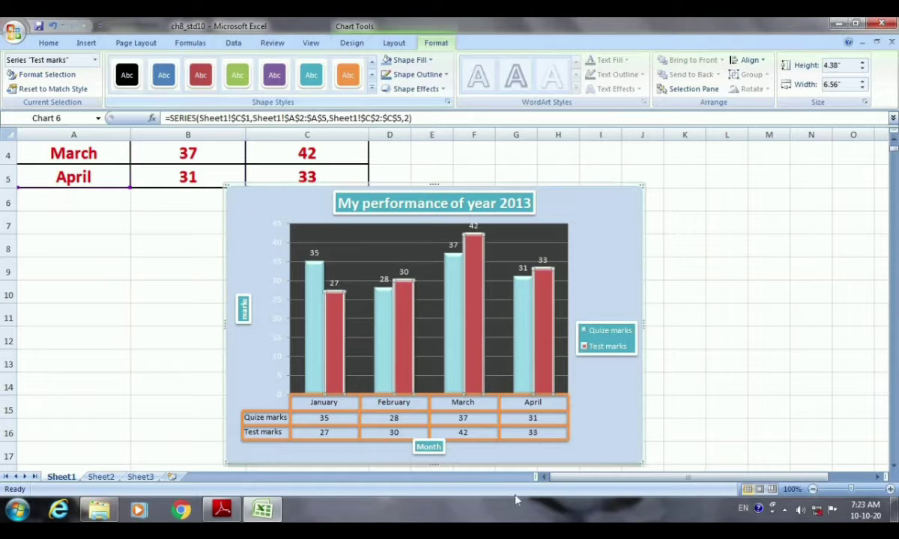
Apply the purple shape style to the "Quize marks" data labels and the green one to the "Test marks" data labels.
{"action": "left_click", "coordinate": [312, 253]}
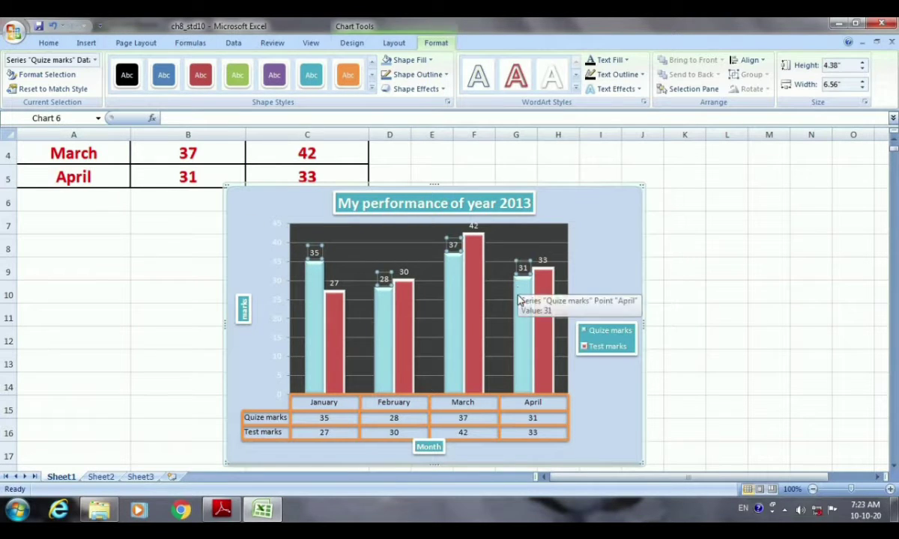
{"action": "left_click", "coordinate": [275, 74]}
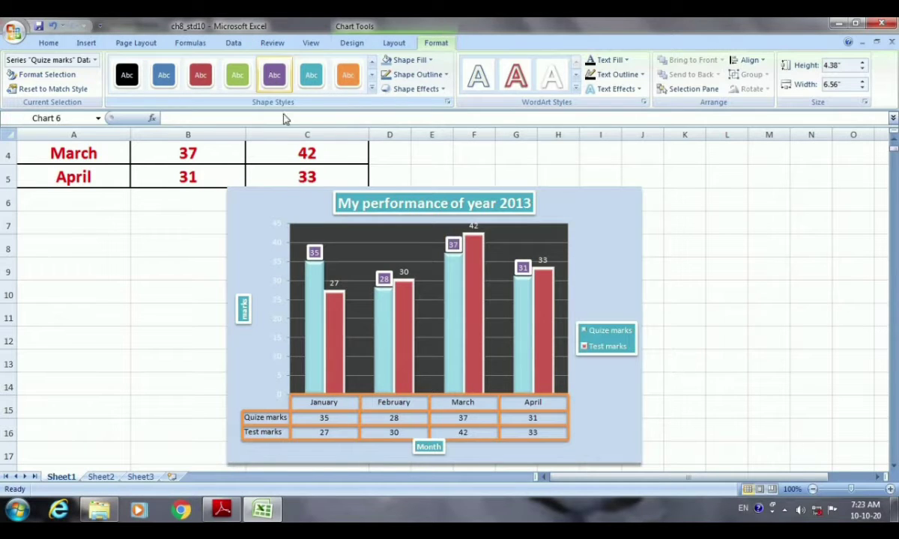
{"action": "left_click", "coordinate": [335, 283]}
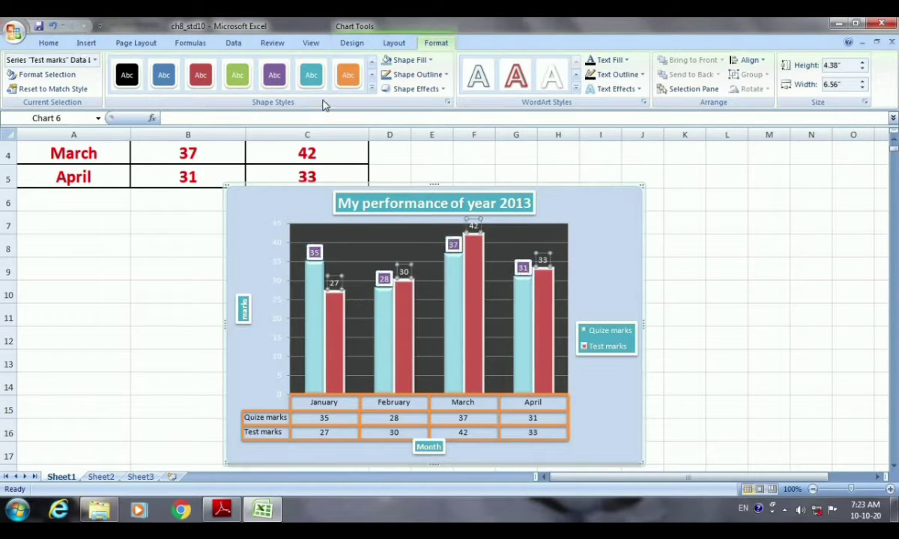
{"action": "left_click", "coordinate": [238, 75]}
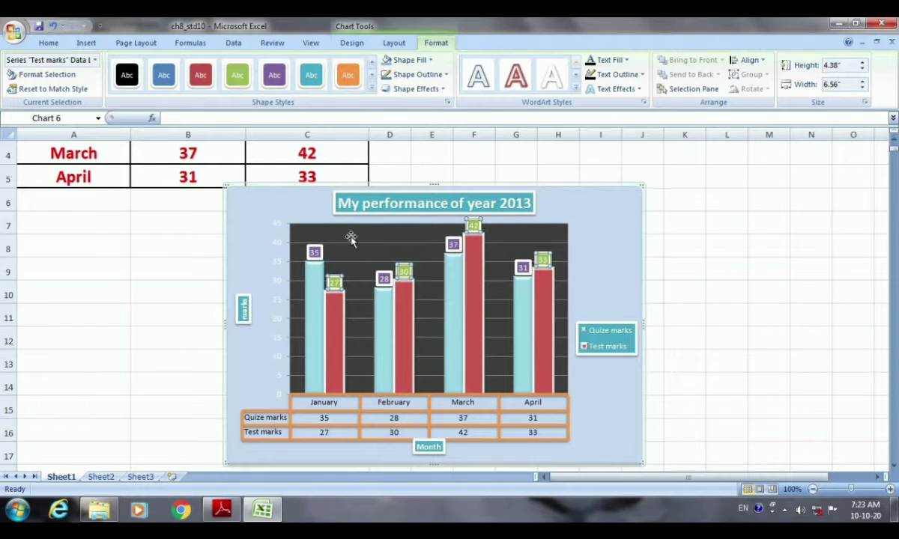
Select the plot area and the chart area in turn, and look through the list of selectable chart elements.
{"action": "left_click", "coordinate": [351, 239]}
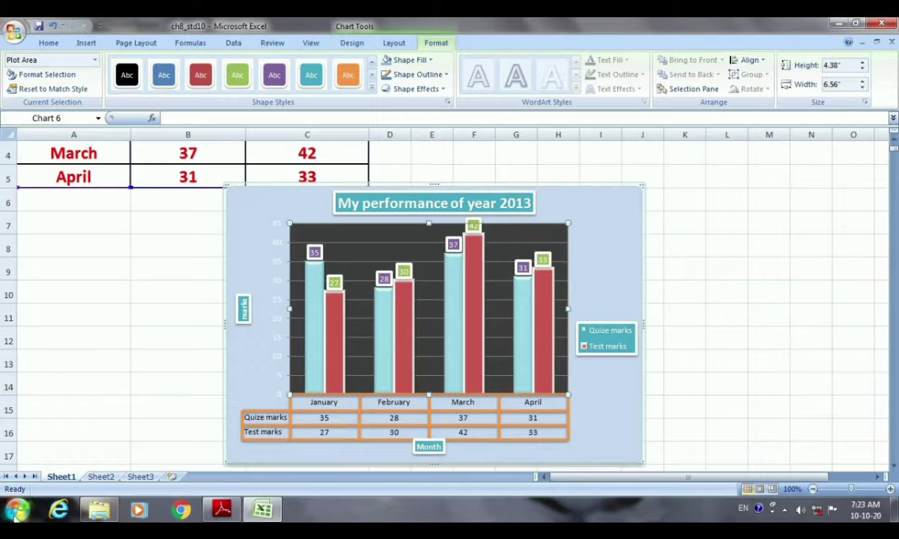
{"action": "left_click", "coordinate": [279, 327]}
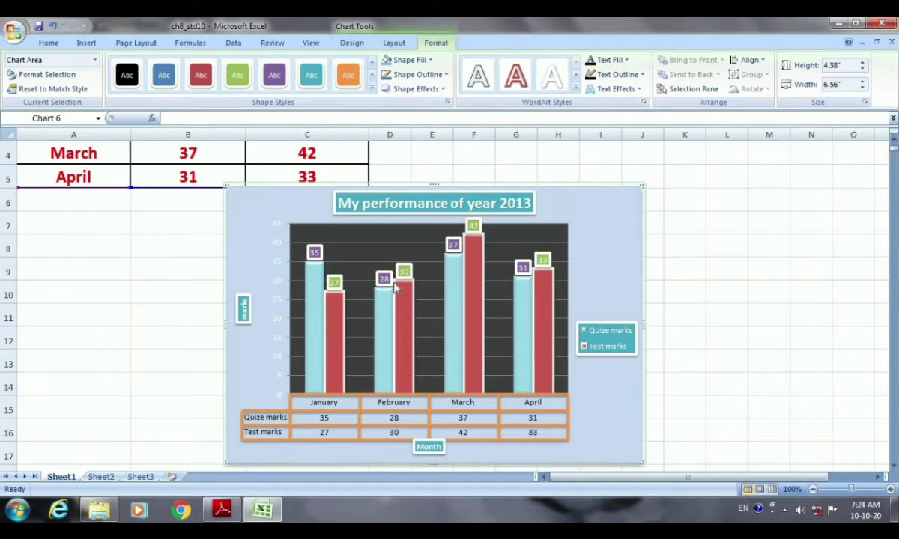
{"action": "scroll", "coordinate": [388, 301], "scroll_direction": "up", "scroll_amount": 1}
{"action": "scroll", "coordinate": [388, 301], "scroll_direction": "down", "scroll_amount": 1}
{"action": "left_click", "coordinate": [95, 60]}
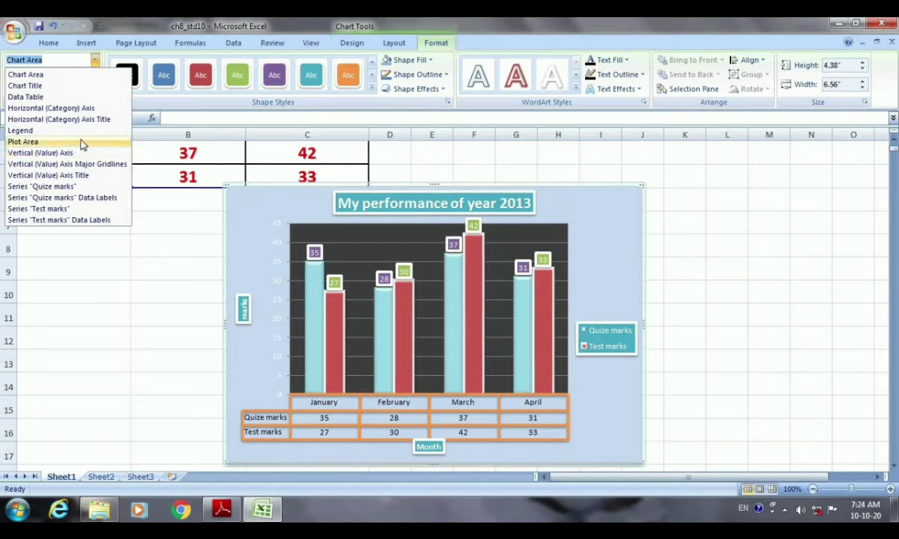
{"action": "left_click", "coordinate": [130, 315]}
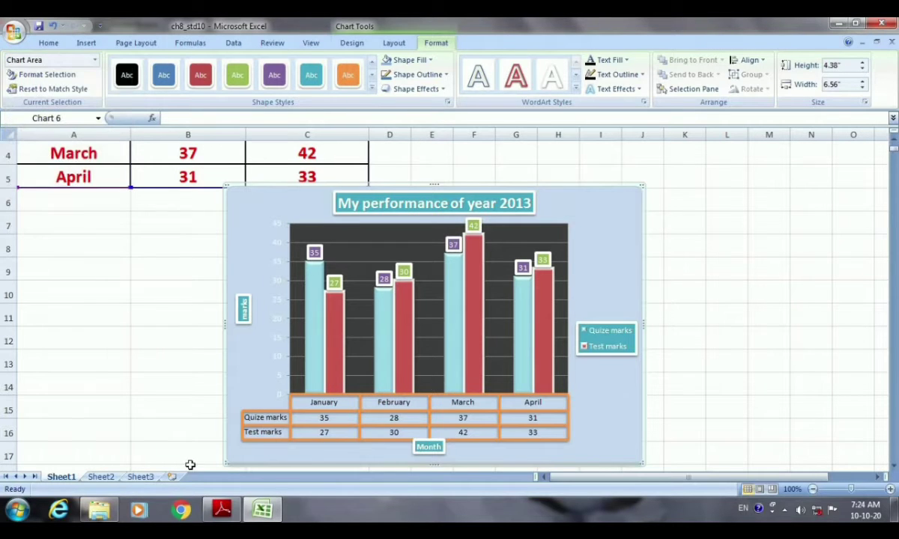
Switch to the textbook PDF in Adobe Reader and read the "Formatting the Chart Area" section with its chart element list figure.
{"action": "left_click", "coordinate": [225, 510]}
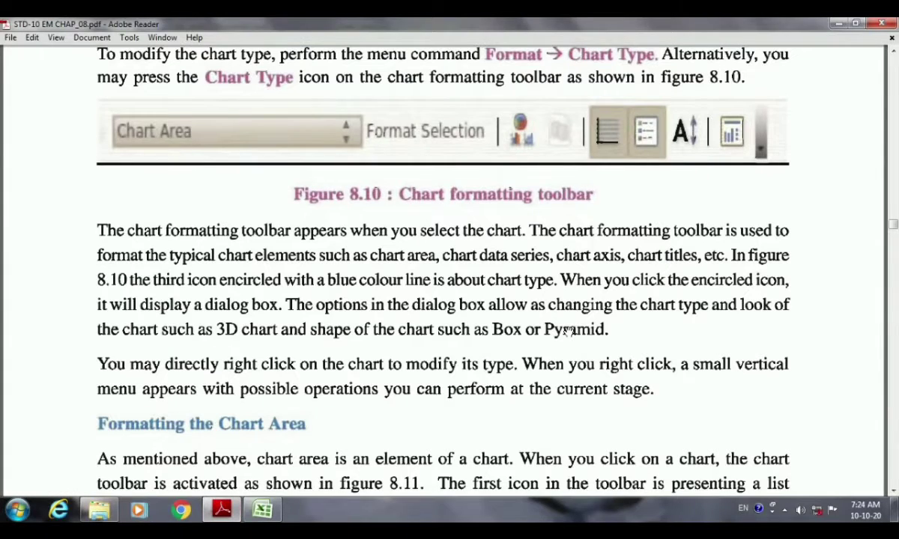
{"action": "scroll", "coordinate": [568, 332], "scroll_direction": "down", "scroll_amount": 10}
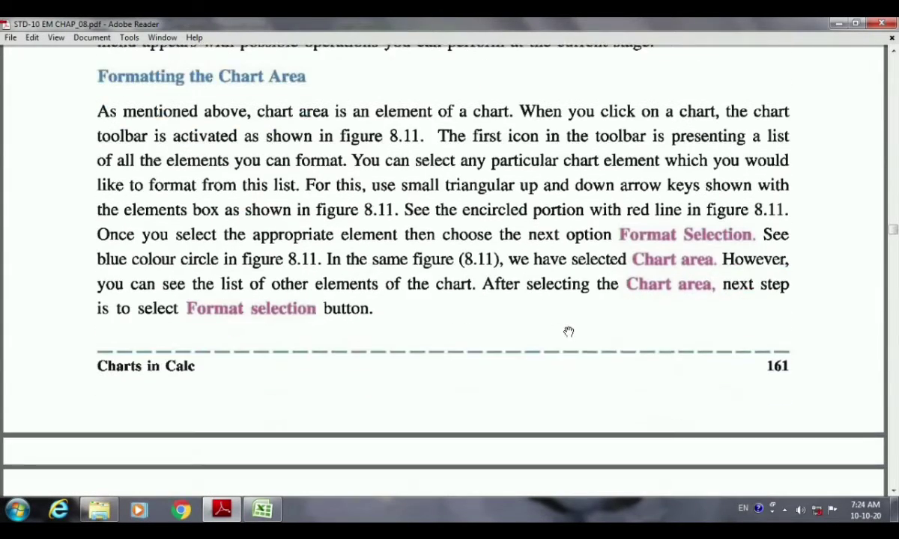
{"action": "scroll", "coordinate": [569, 332], "scroll_direction": "down", "scroll_amount": 8}
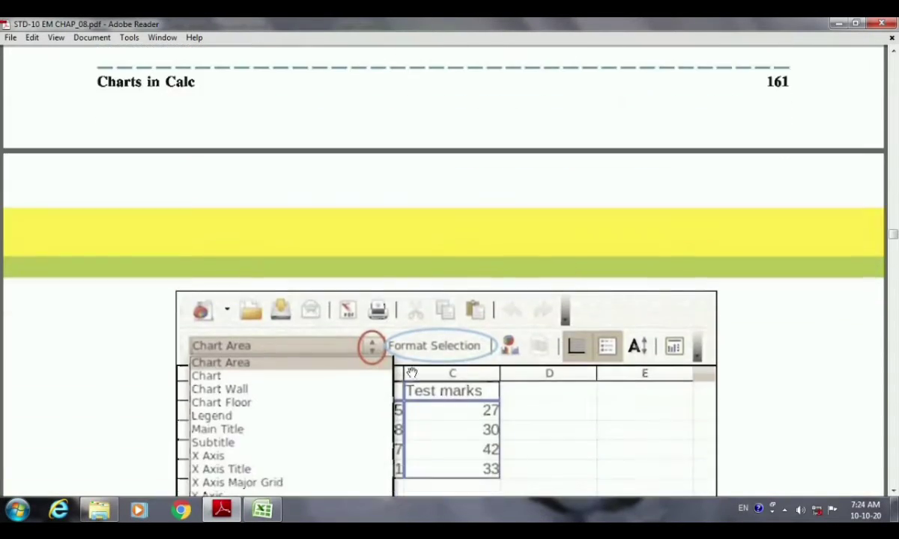
{"action": "scroll", "coordinate": [411, 373], "scroll_direction": "down", "scroll_amount": 5}
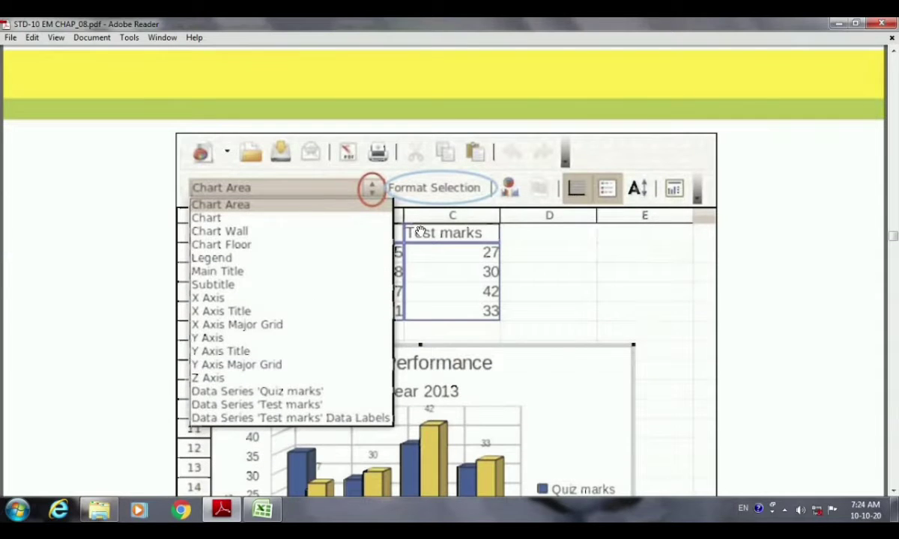
{"action": "scroll", "coordinate": [420, 233], "scroll_direction": "up", "scroll_amount": 8}
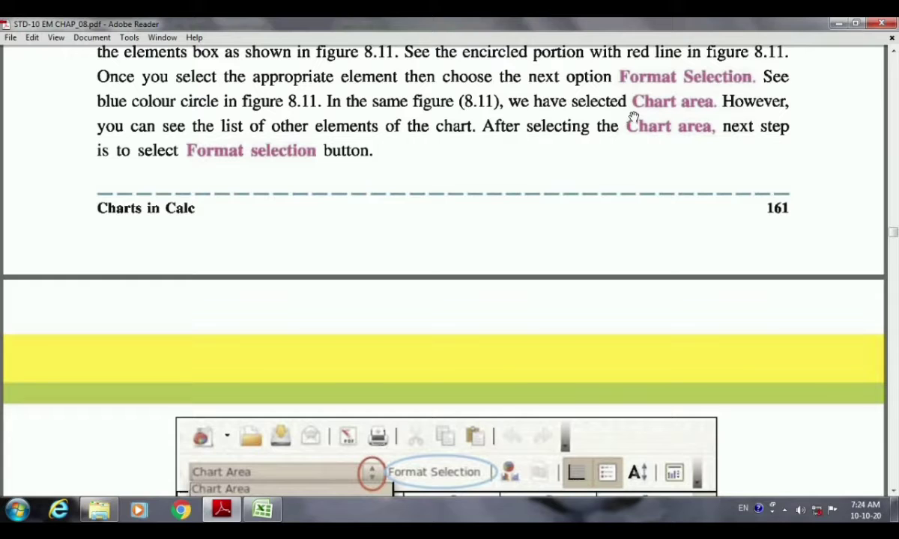
{"action": "scroll", "coordinate": [255, 442], "scroll_direction": "down", "scroll_amount": 1}
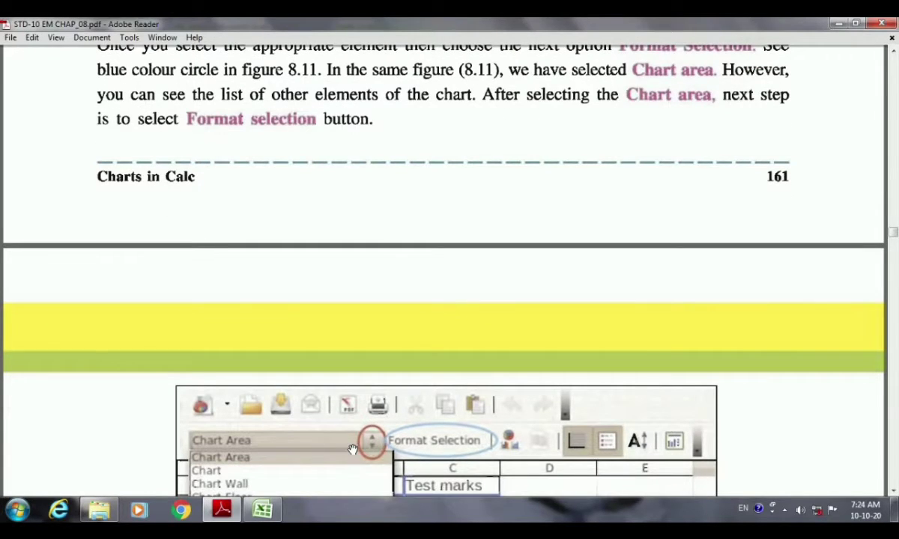
{"action": "scroll", "coordinate": [353, 450], "scroll_direction": "down", "scroll_amount": 4}
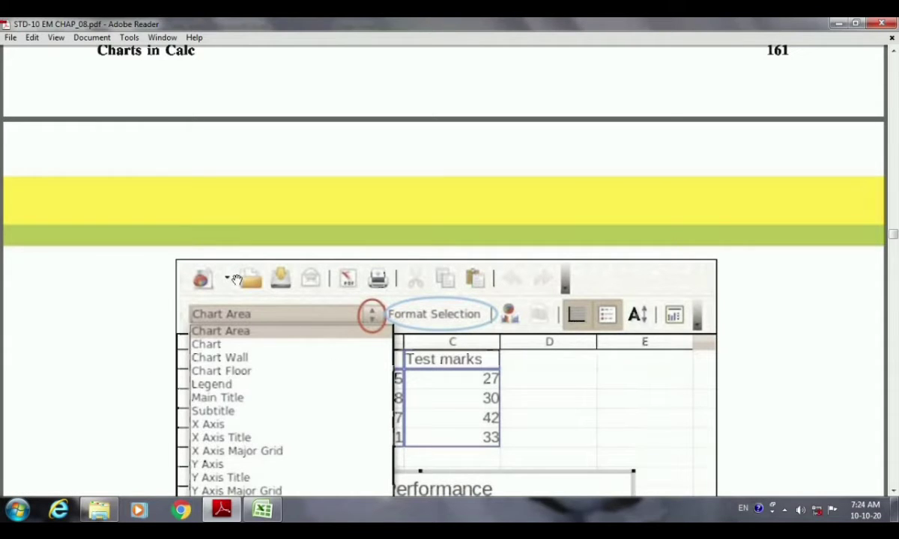
{"action": "scroll", "coordinate": [236, 280], "scroll_direction": "up", "scroll_amount": 10}
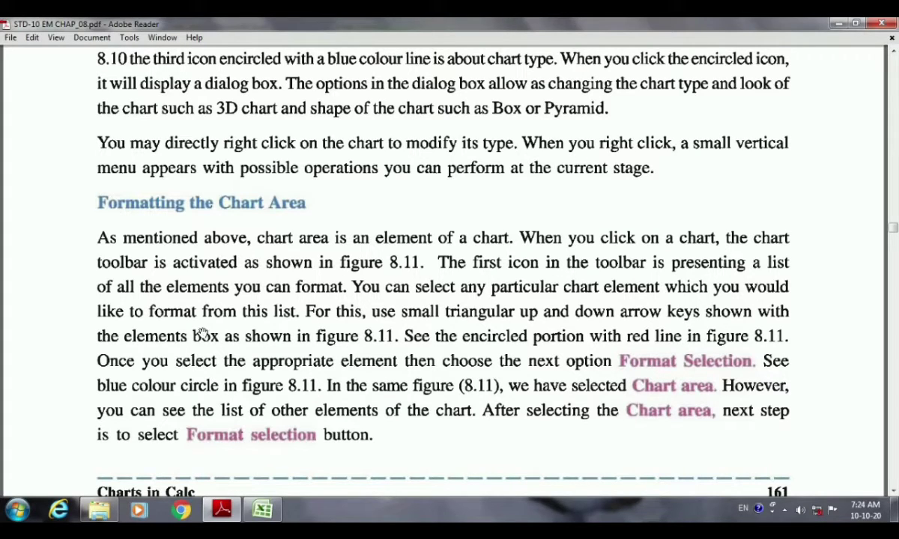
{"action": "scroll", "coordinate": [293, 340], "scroll_direction": "down", "scroll_amount": 4}
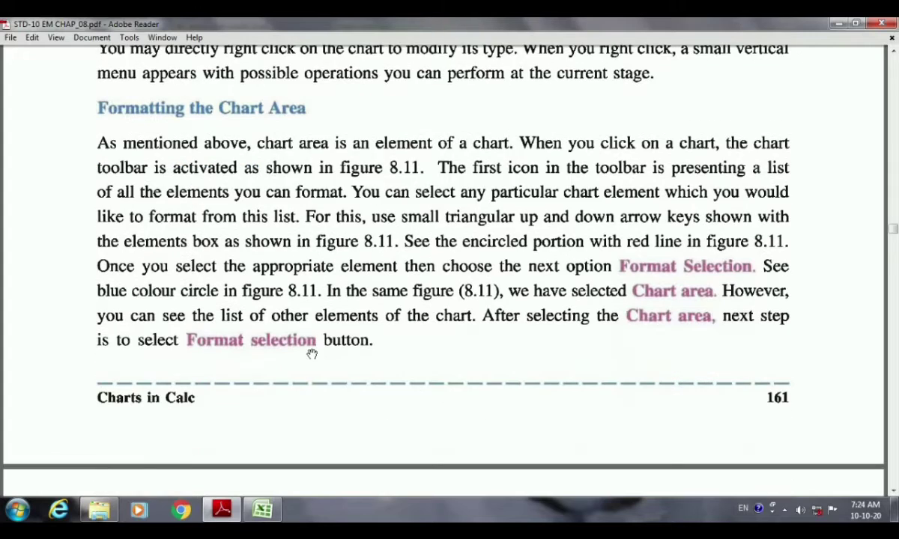
{"action": "scroll", "coordinate": [312, 353], "scroll_direction": "down", "scroll_amount": 4}
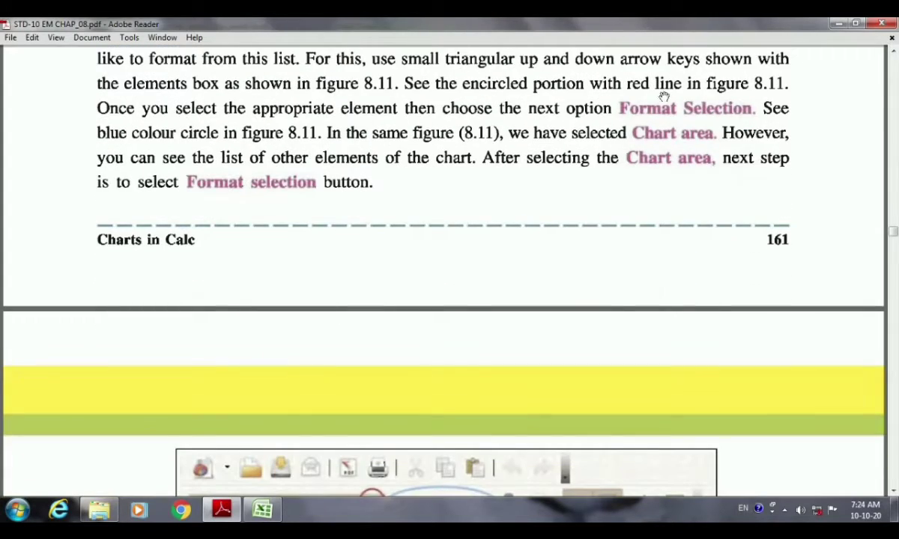
{"action": "scroll", "coordinate": [359, 353], "scroll_direction": "down", "scroll_amount": 4}
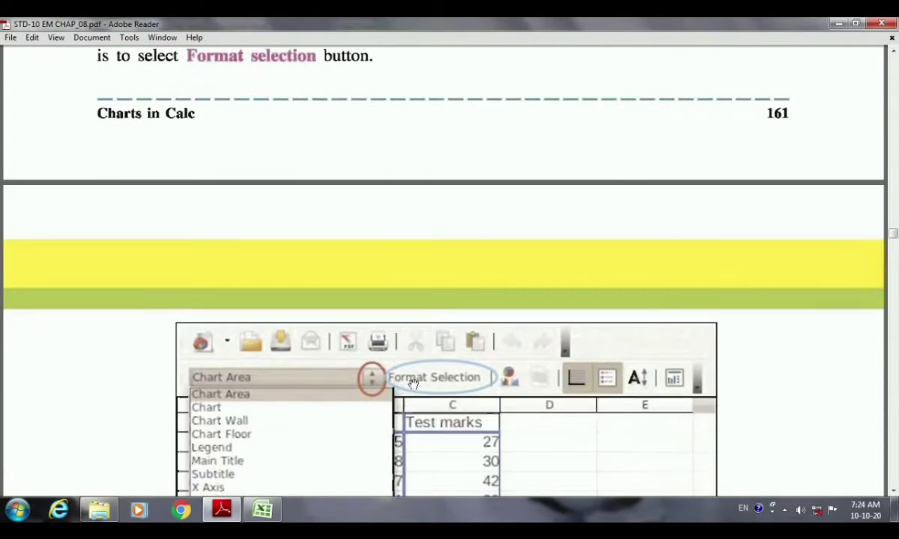
{"action": "scroll", "coordinate": [433, 387], "scroll_direction": "down", "scroll_amount": 12}
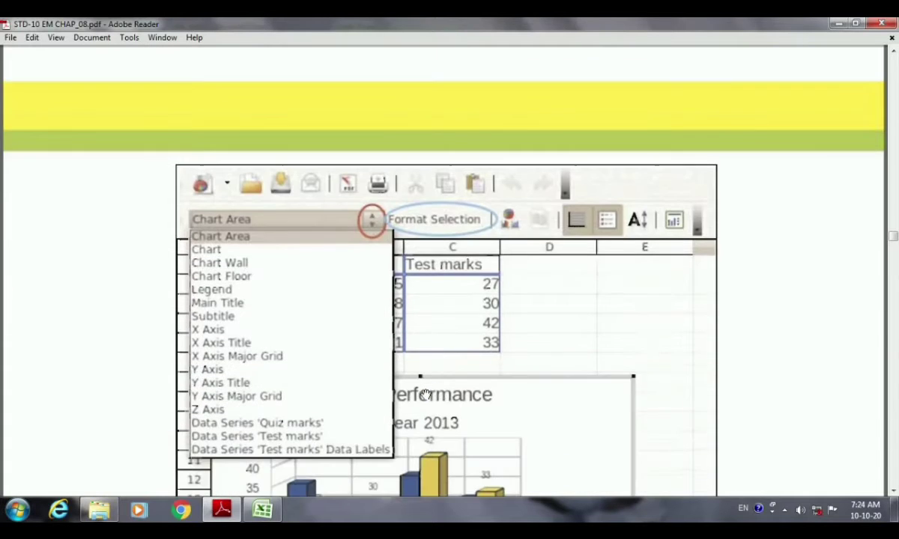
Examine the textbook's description and figure of the Chart Area dialog with its Borders, Area and Transparency options.
{"action": "scroll", "coordinate": [425, 394], "scroll_direction": "down", "scroll_amount": 12}
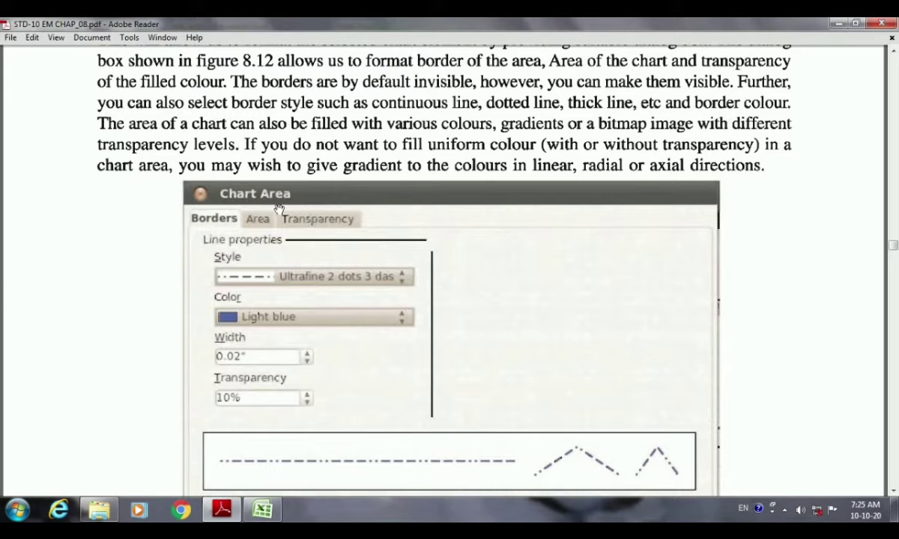
{"action": "scroll", "coordinate": [259, 251], "scroll_direction": "up", "scroll_amount": 4}
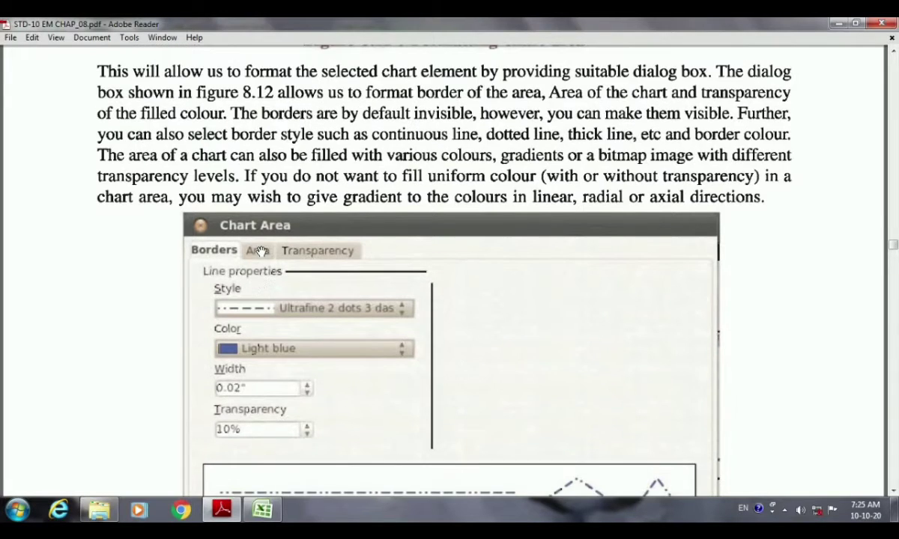
{"action": "scroll", "coordinate": [259, 251], "scroll_direction": "down", "scroll_amount": 4}
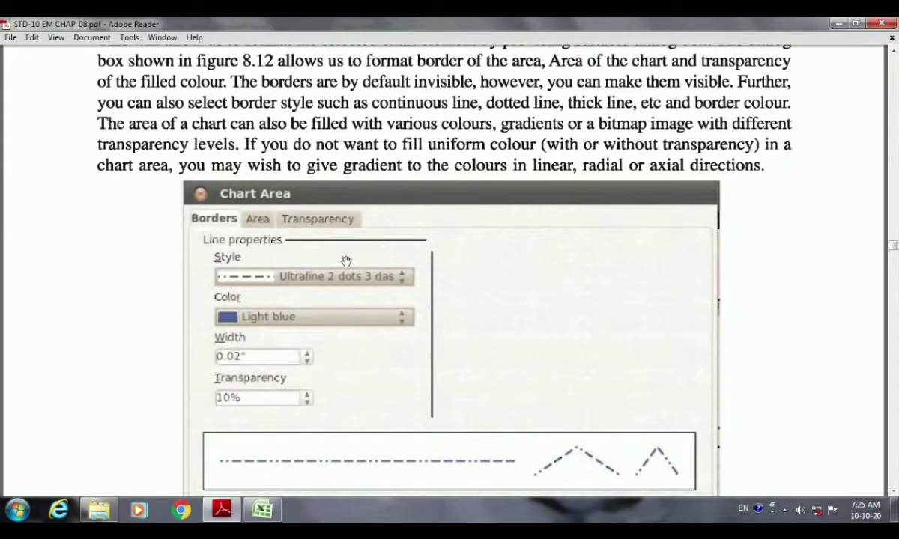
Examine the border line properties and line preview in the textbook's Figure 8.12 on modifying the chart area.
{"action": "scroll", "coordinate": [320, 385], "scroll_direction": "down", "scroll_amount": 9}
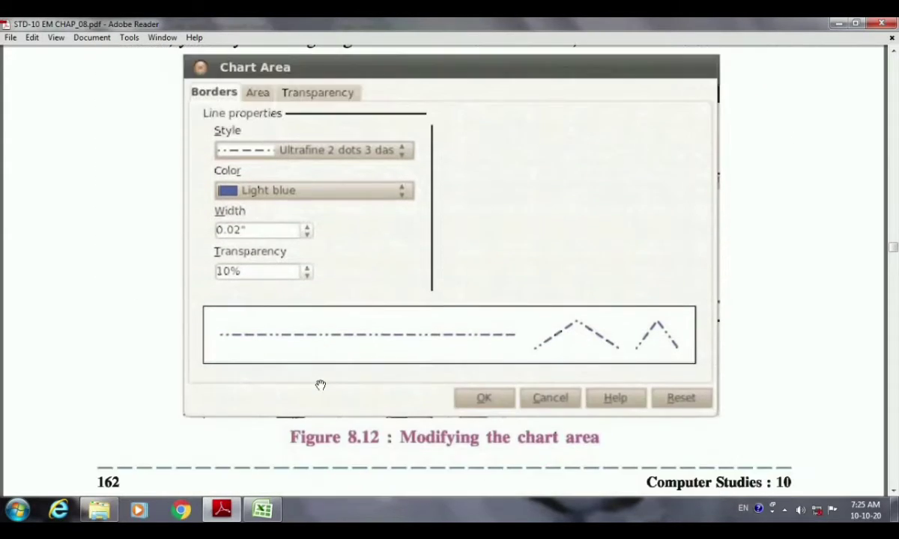
{"action": "scroll", "coordinate": [320, 385], "scroll_direction": "up", "scroll_amount": 8}
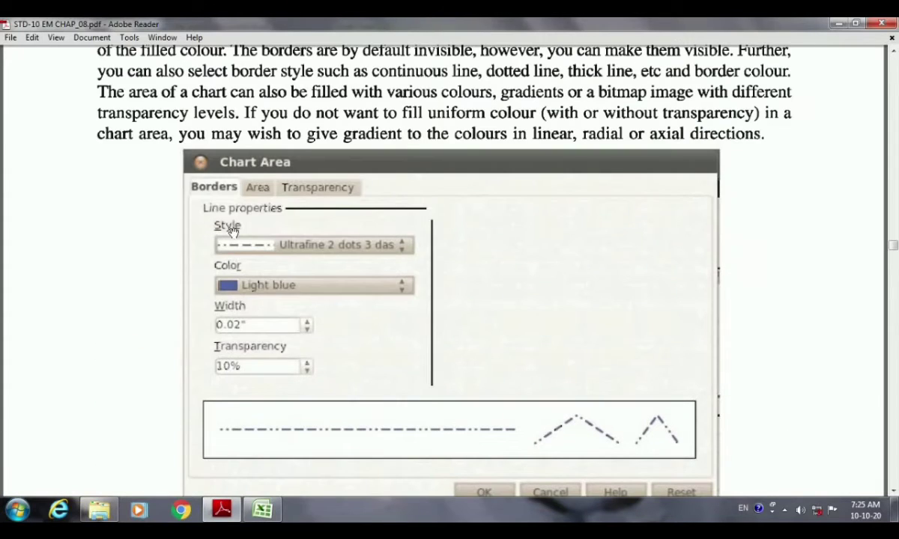
{"action": "scroll", "coordinate": [252, 305], "scroll_direction": "down", "scroll_amount": 10}
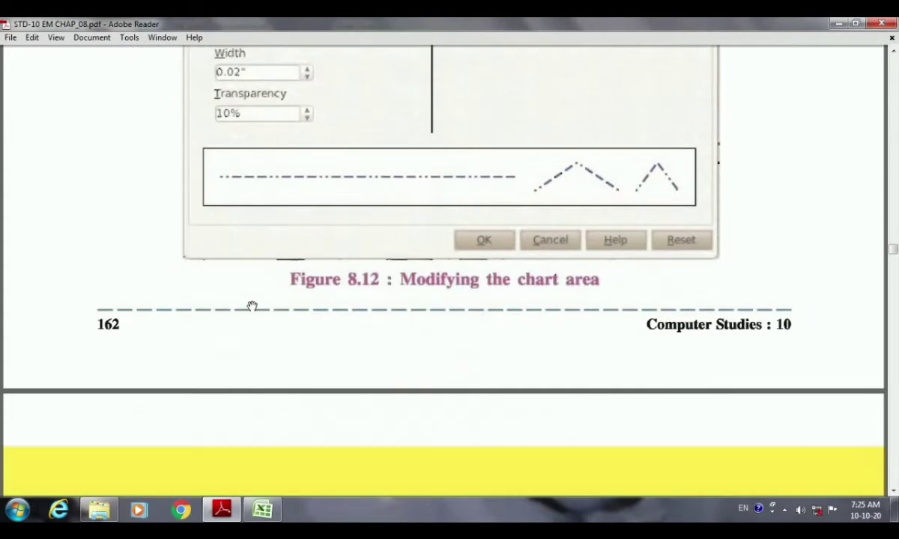
Read the "Formatting Titles to the Axis" section with the X Axis Title dialog in Figure 8.13.
{"action": "scroll", "coordinate": [253, 305], "scroll_direction": "down", "scroll_amount": 8}
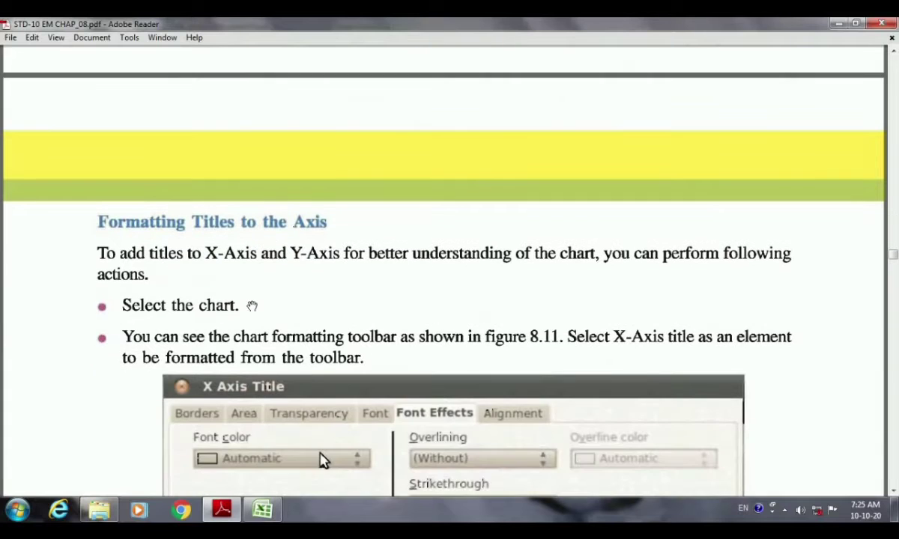
{"action": "scroll", "coordinate": [252, 306], "scroll_direction": "down", "scroll_amount": 4}
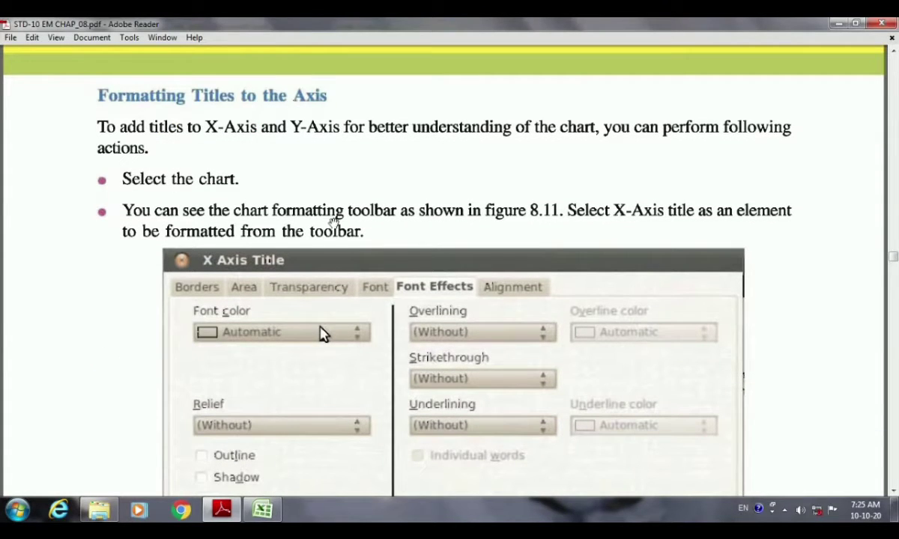
{"action": "scroll", "coordinate": [329, 377], "scroll_direction": "down", "scroll_amount": 8}
{"action": "scroll", "coordinate": [329, 378], "scroll_direction": "down", "scroll_amount": 6}
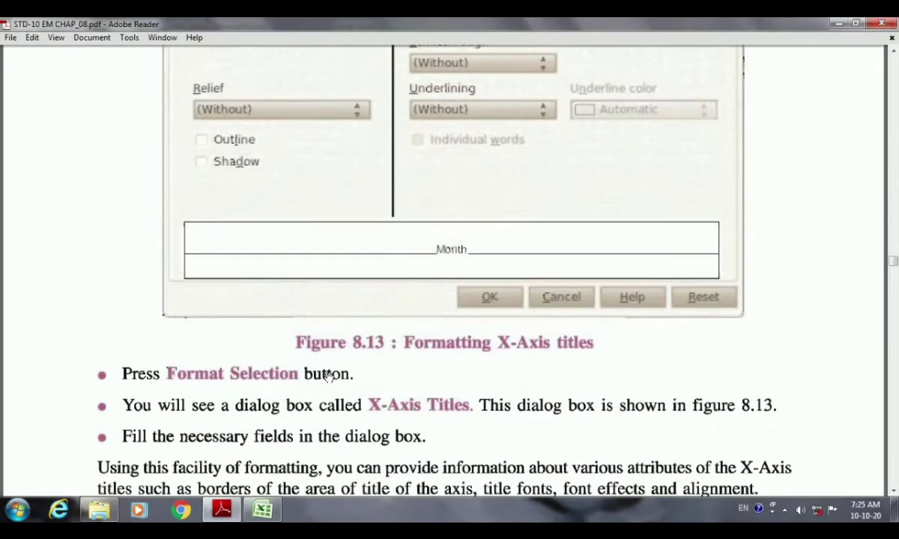
{"action": "scroll", "coordinate": [329, 378], "scroll_direction": "down", "scroll_amount": 1}
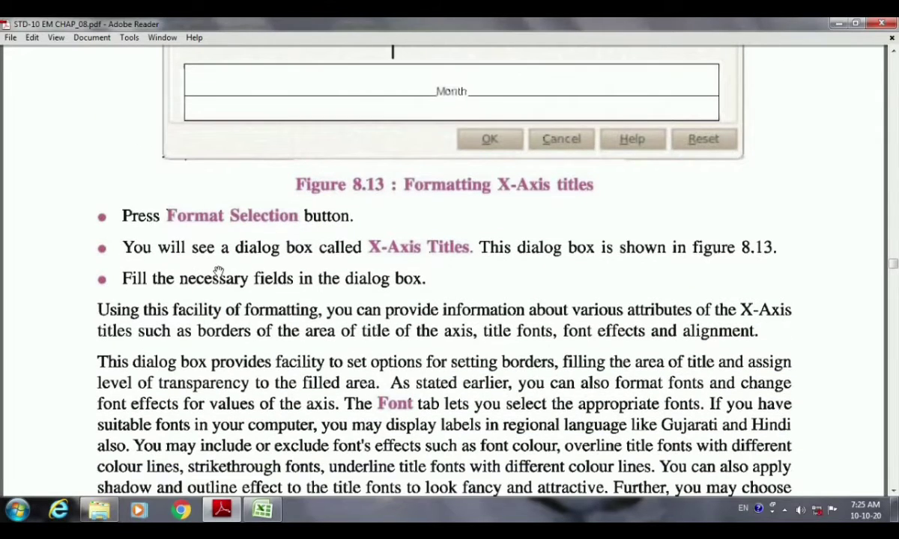
{"action": "scroll", "coordinate": [278, 233], "scroll_direction": "up", "scroll_amount": 11}
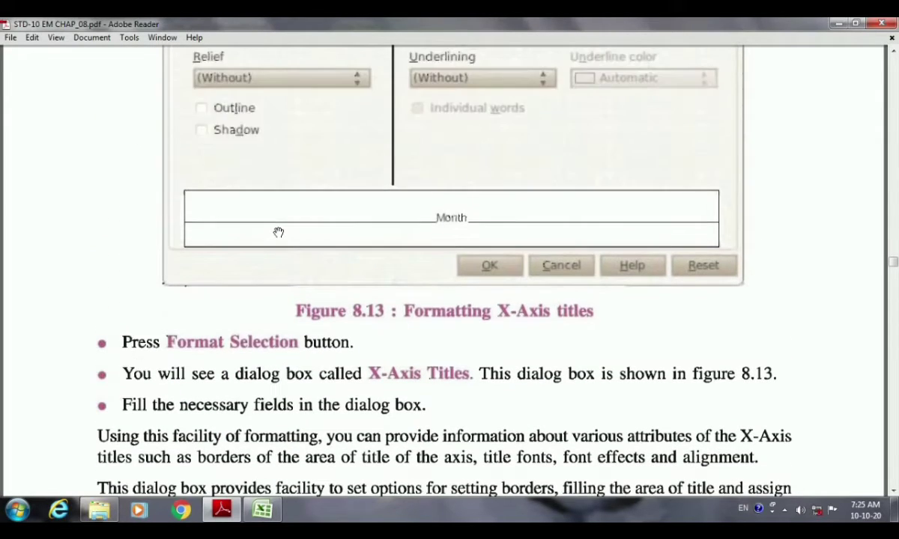
{"action": "scroll", "coordinate": [278, 233], "scroll_direction": "up", "scroll_amount": 2}
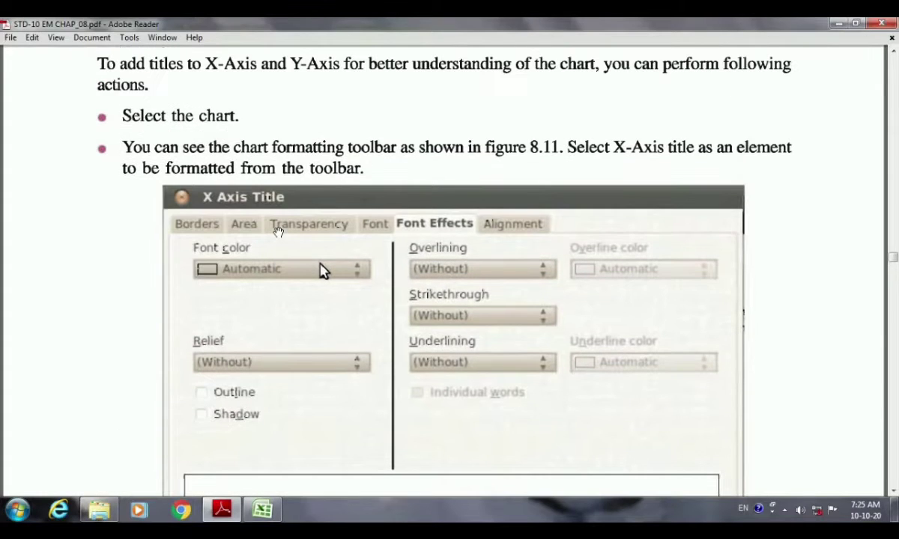
{"action": "scroll", "coordinate": [266, 252], "scroll_direction": "down", "scroll_amount": 14}
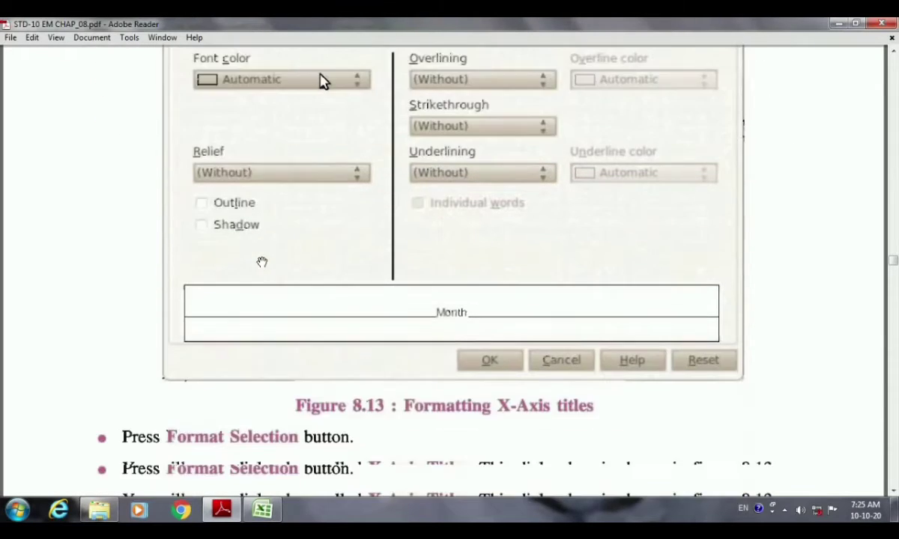
{"action": "scroll", "coordinate": [262, 262], "scroll_direction": "down", "scroll_amount": 15}
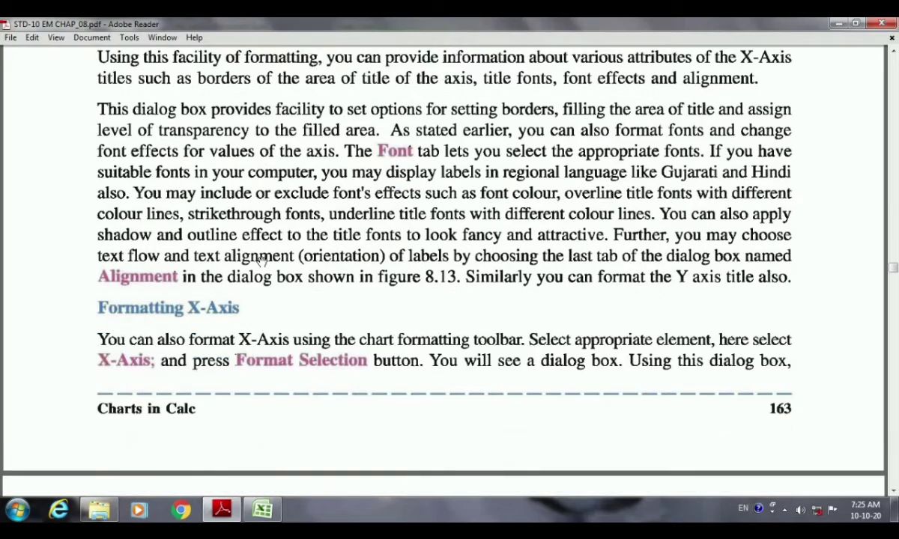
Read the textbook sections on formatting the chart wall, the chart floor and the chart legends.
{"action": "scroll", "coordinate": [262, 263], "scroll_direction": "down", "scroll_amount": 9}
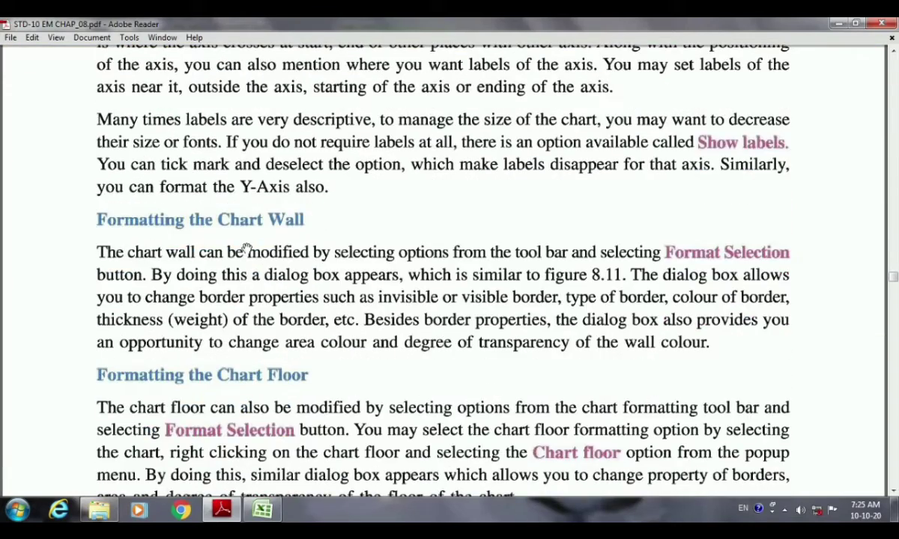
{"action": "scroll", "coordinate": [274, 251], "scroll_direction": "down", "scroll_amount": 4}
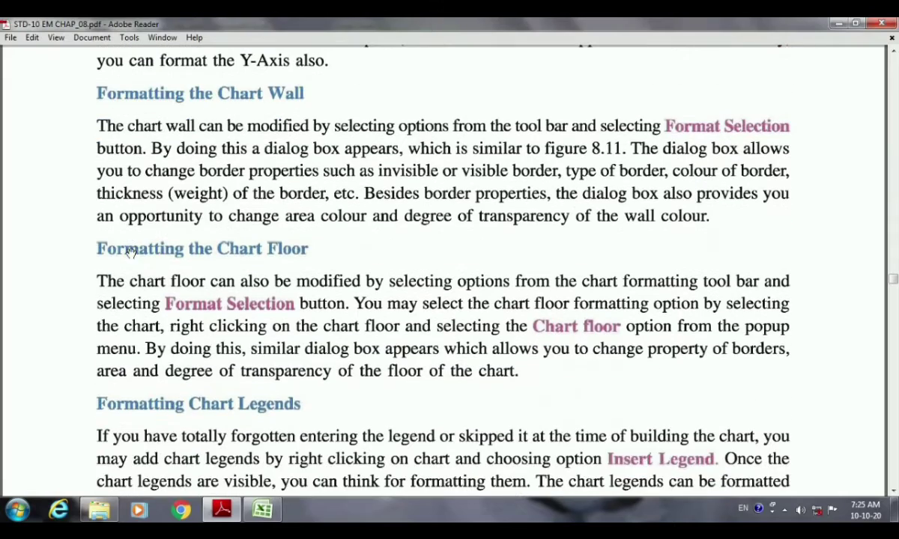
{"action": "scroll", "coordinate": [290, 279], "scroll_direction": "down", "scroll_amount": 4}
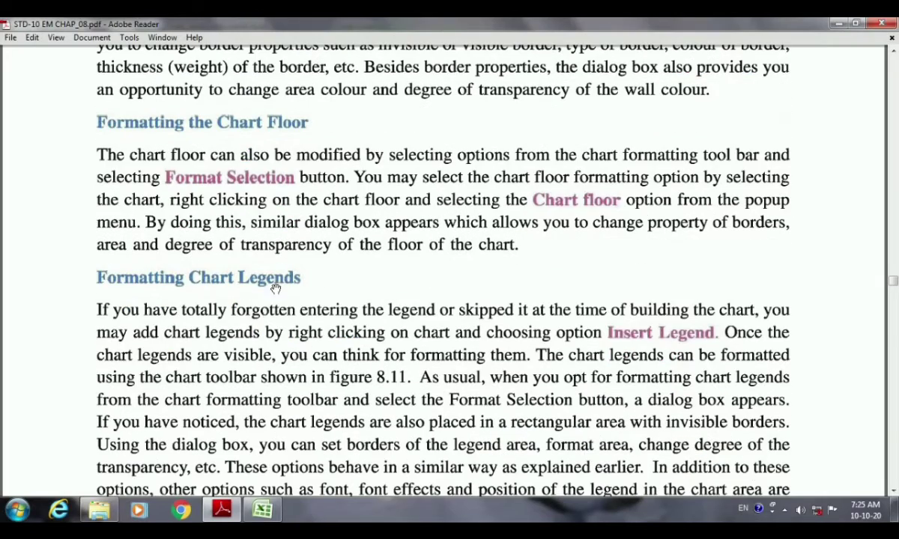
{"action": "scroll", "coordinate": [308, 306], "scroll_direction": "down", "scroll_amount": 3}
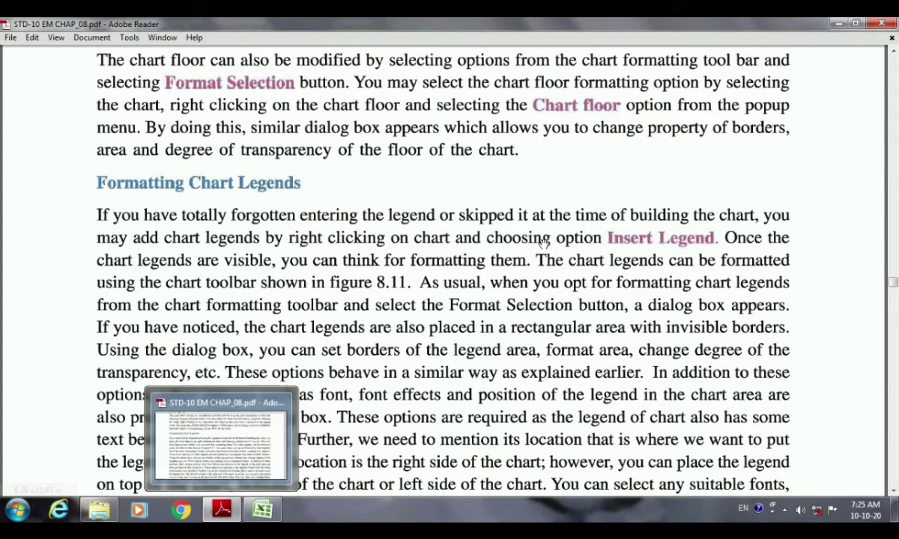
{"action": "scroll", "coordinate": [429, 380], "scroll_direction": "down", "scroll_amount": 3}
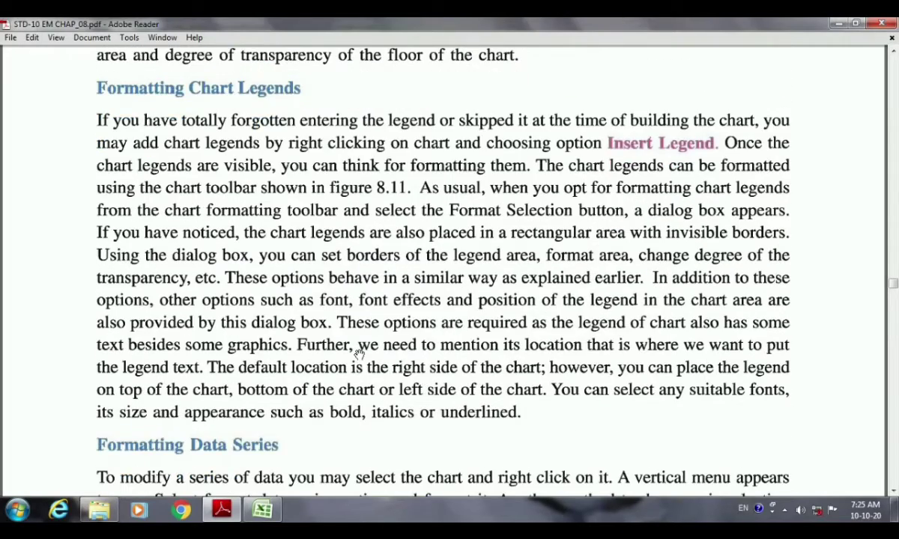
Read the "Formatting Data Series" section and its alternative method for formatting a data series.
{"action": "scroll", "coordinate": [358, 352], "scroll_direction": "down", "scroll_amount": 5}
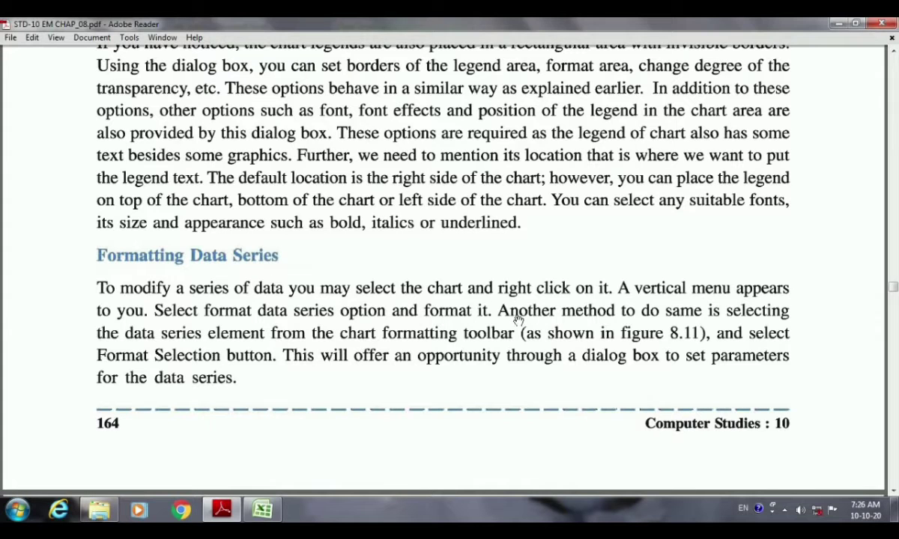
{"action": "scroll", "coordinate": [586, 307], "scroll_direction": "down", "scroll_amount": 2}
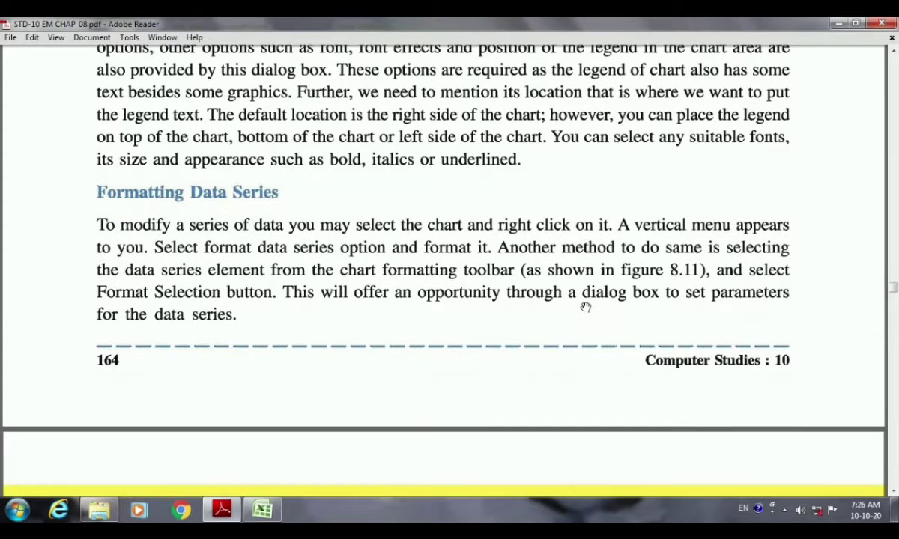
{"action": "scroll", "coordinate": [301, 297], "scroll_direction": "down", "scroll_amount": 2}
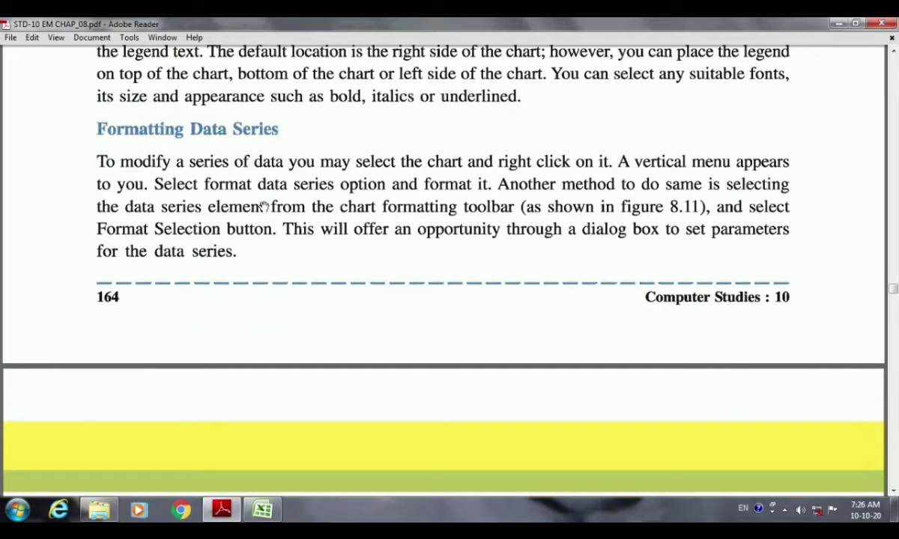
{"action": "scroll", "coordinate": [519, 267], "scroll_direction": "down", "scroll_amount": 8}
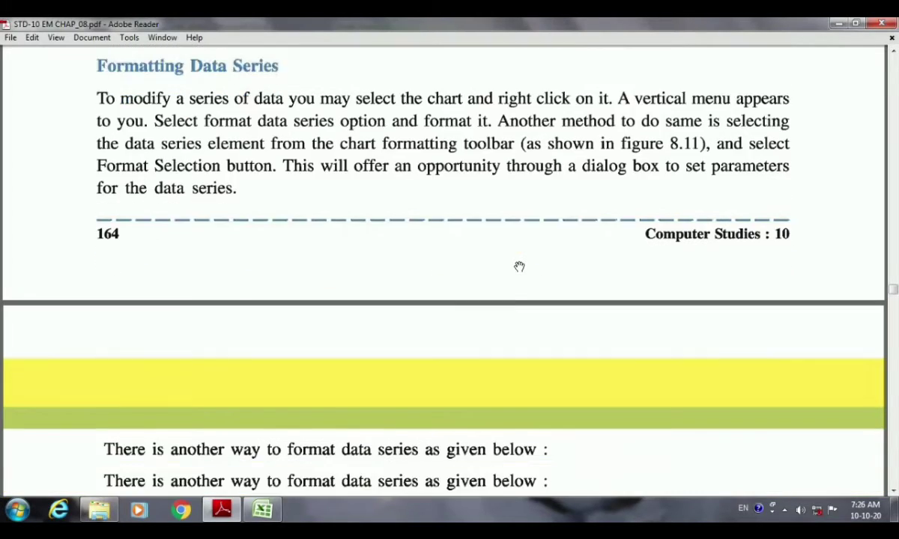
{"action": "scroll", "coordinate": [520, 267], "scroll_direction": "down", "scroll_amount": 7}
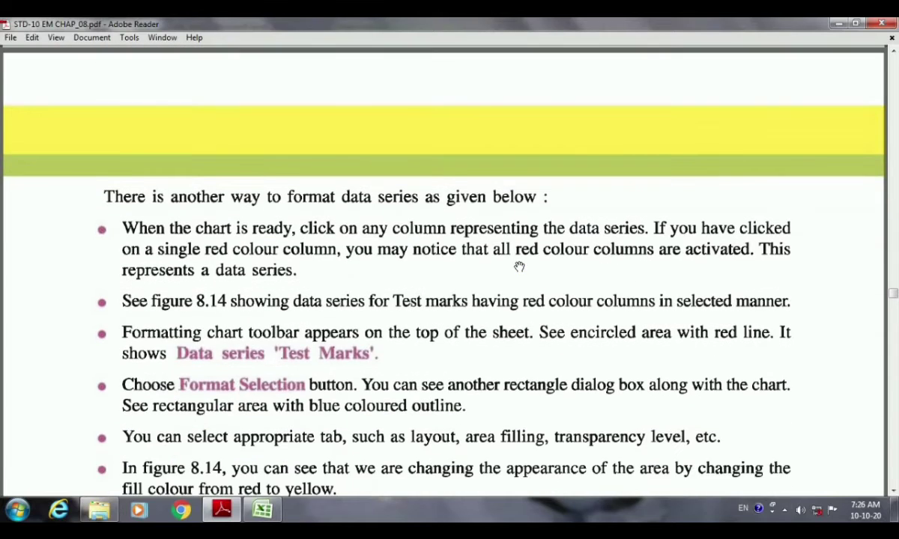
{"action": "scroll", "coordinate": [520, 267], "scroll_direction": "down", "scroll_amount": 2}
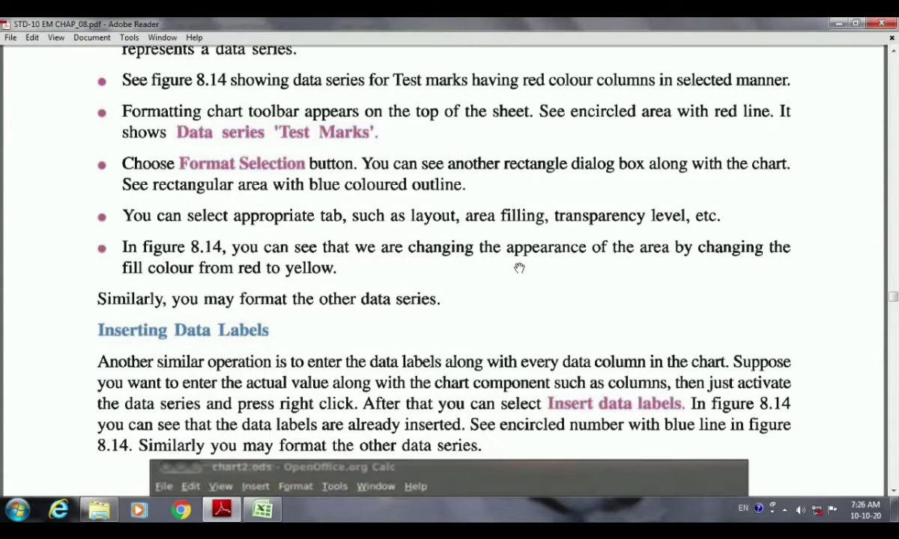
Read "Inserting Data Labels" with Figure 8.14, and the "Working Example" with its movie type table.
{"action": "scroll", "coordinate": [519, 266], "scroll_direction": "down", "scroll_amount": 4}
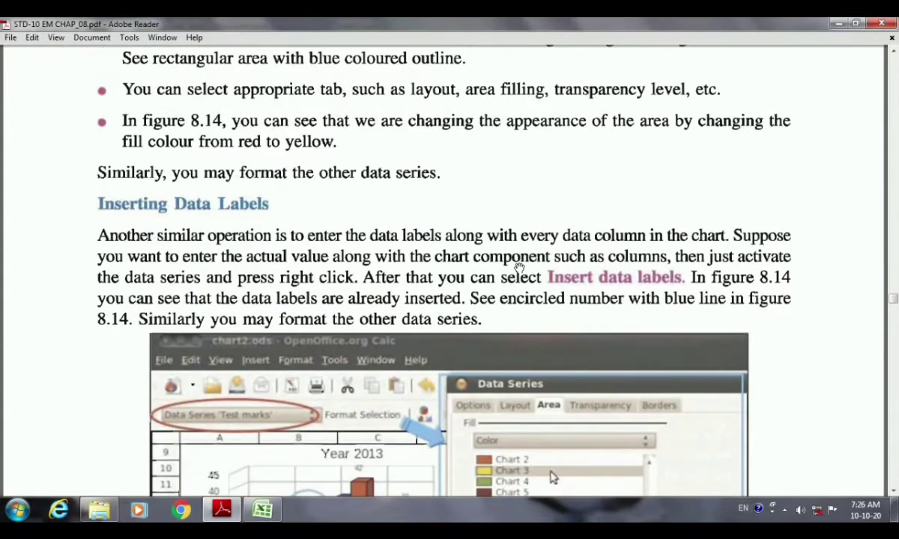
{"action": "scroll", "coordinate": [519, 266], "scroll_direction": "down", "scroll_amount": 4}
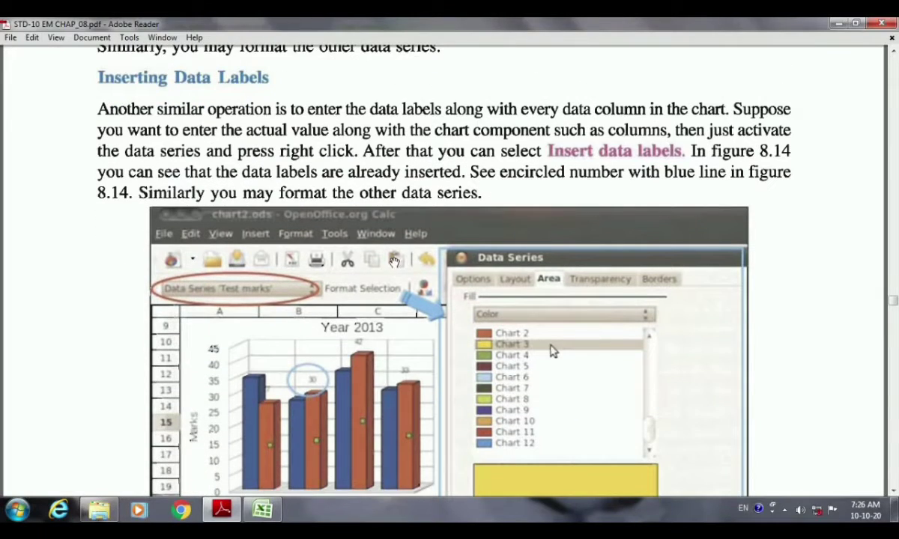
{"action": "scroll", "coordinate": [375, 342], "scroll_direction": "down", "scroll_amount": 3}
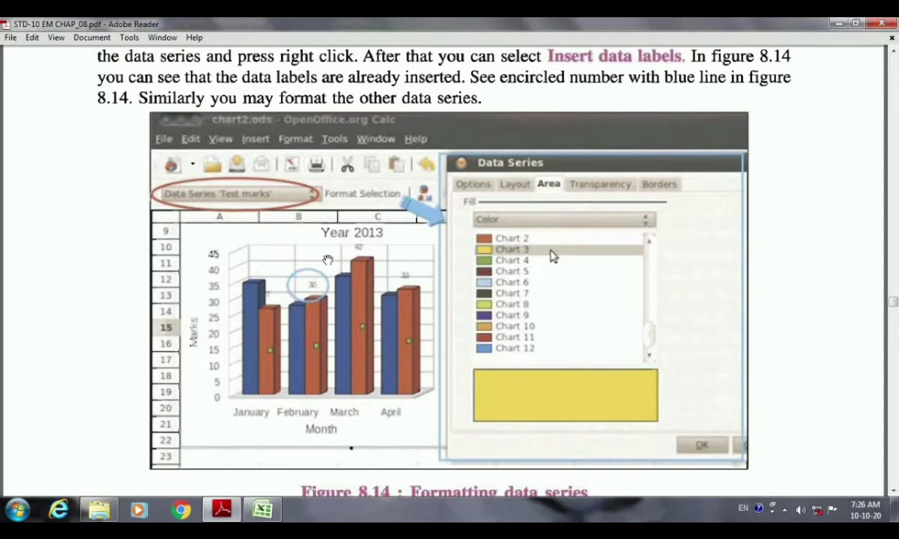
{"action": "scroll", "coordinate": [301, 390], "scroll_direction": "down", "scroll_amount": 5}
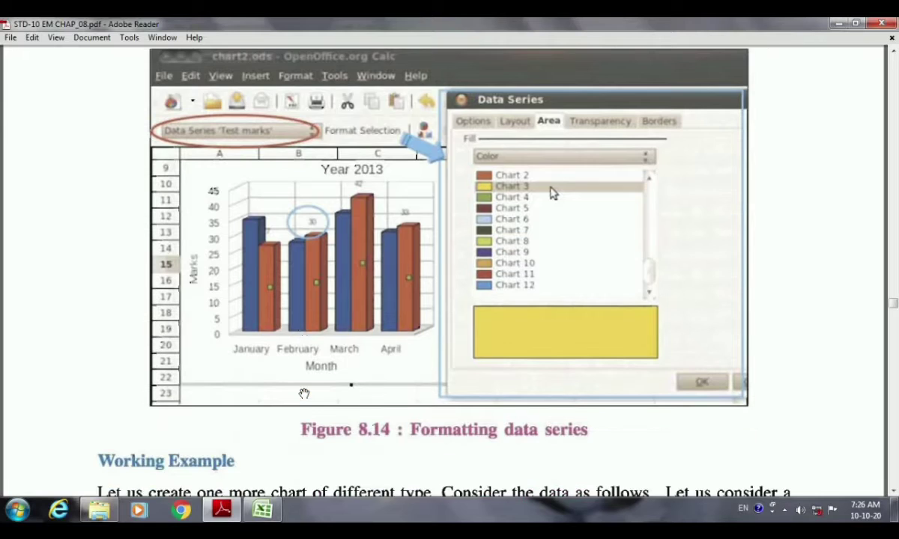
{"action": "scroll", "coordinate": [303, 393], "scroll_direction": "down", "scroll_amount": 3}
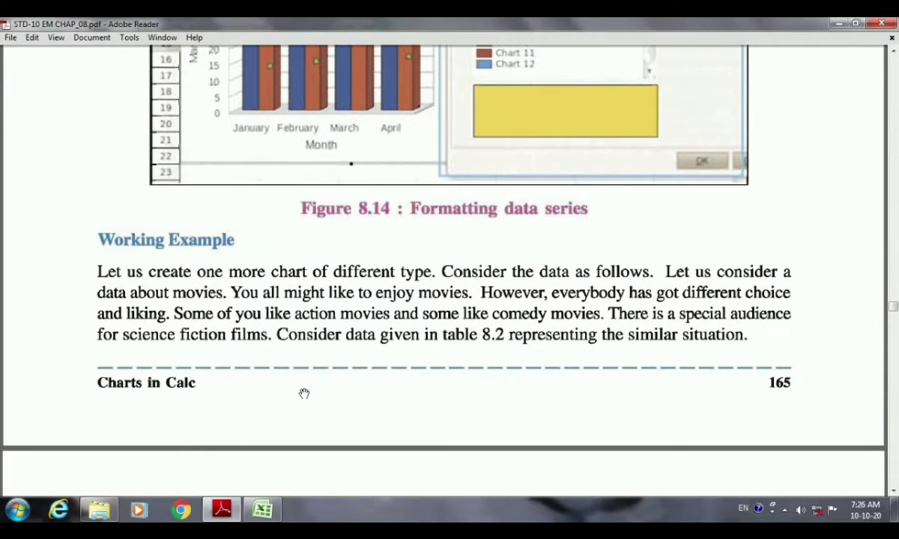
{"action": "scroll", "coordinate": [303, 394], "scroll_direction": "up", "scroll_amount": 5}
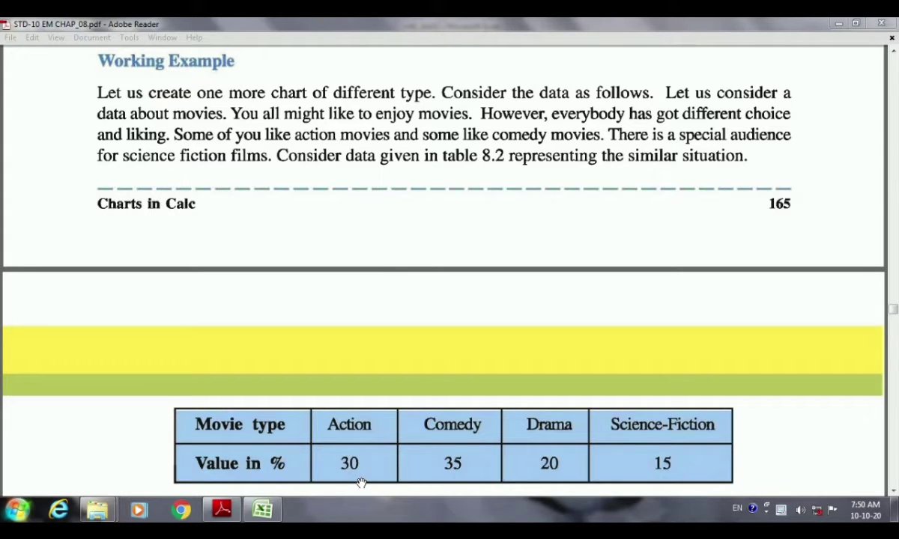
Switch to Excel, insert an exploded 3-D pie chart of Sheet1 range A1:B5 and place it below the marks table.
{"action": "left_click", "coordinate": [262, 511]}
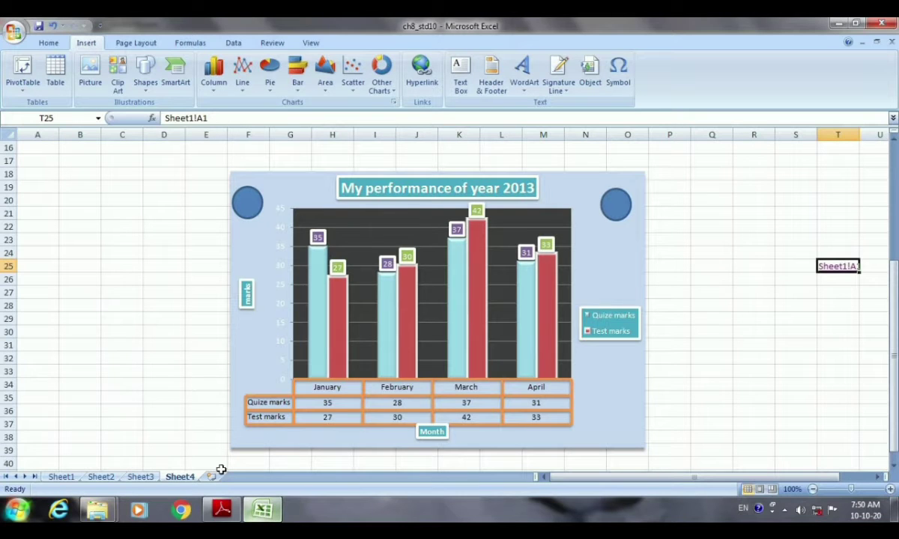
{"action": "left_click", "coordinate": [63, 477]}
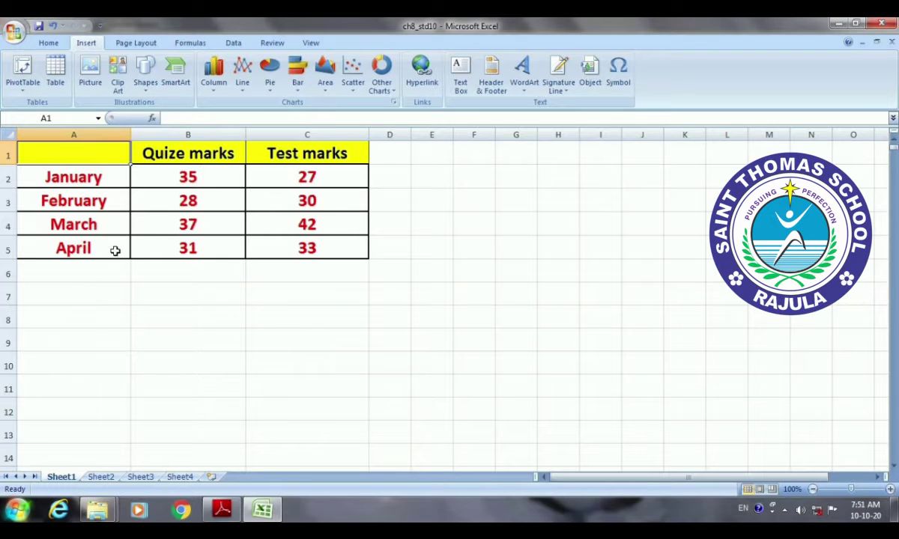
{"action": "left_click_drag", "start_coordinate": [84, 155], "coordinate": [184, 246]}
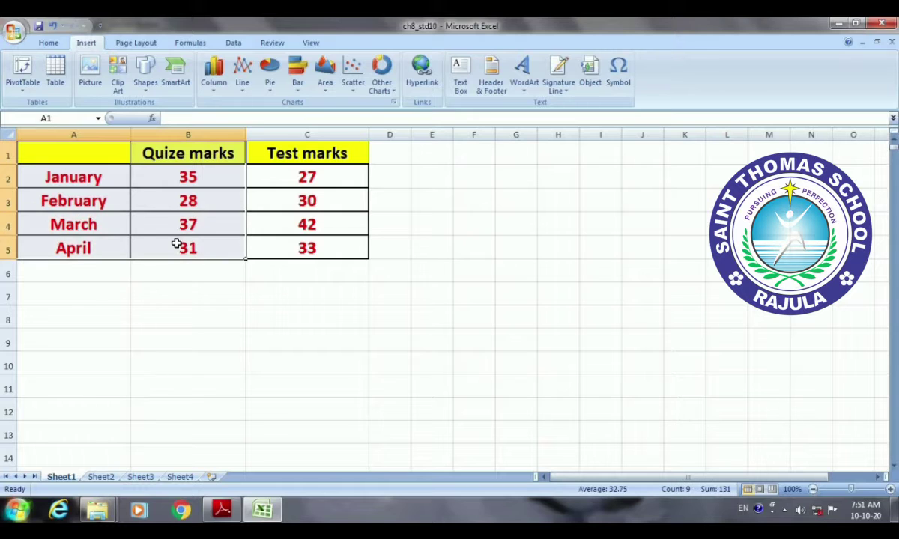
{"action": "left_click", "coordinate": [274, 89]}
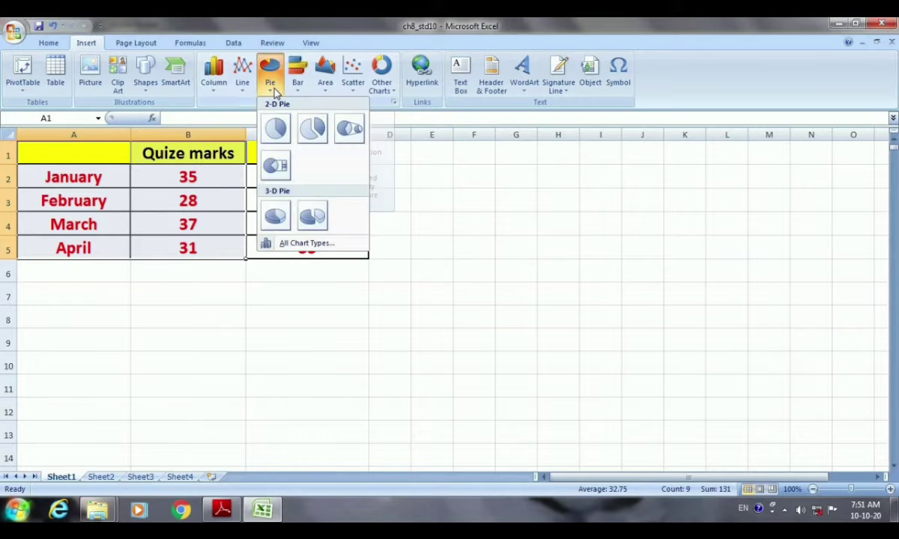
{"action": "left_click", "coordinate": [313, 217]}
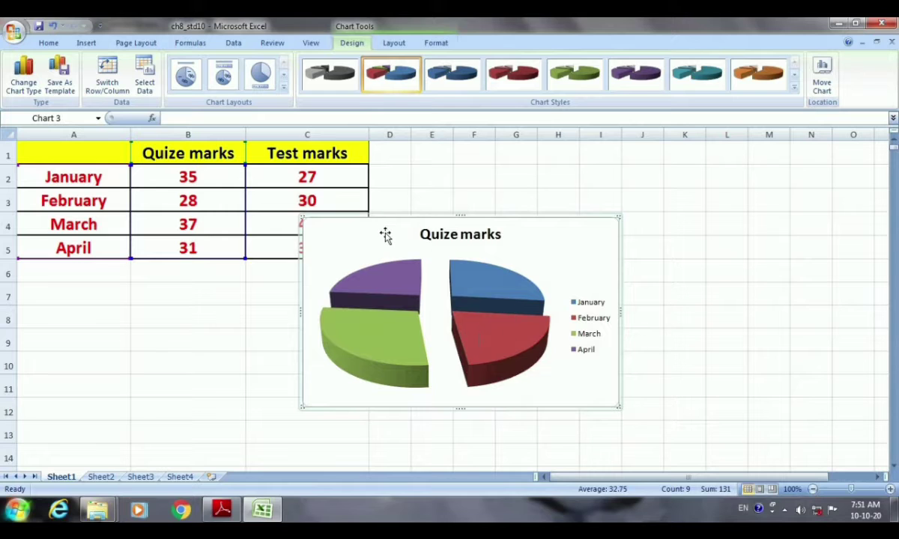
{"action": "left_click_drag", "start_coordinate": [382, 265], "coordinate": [393, 322]}
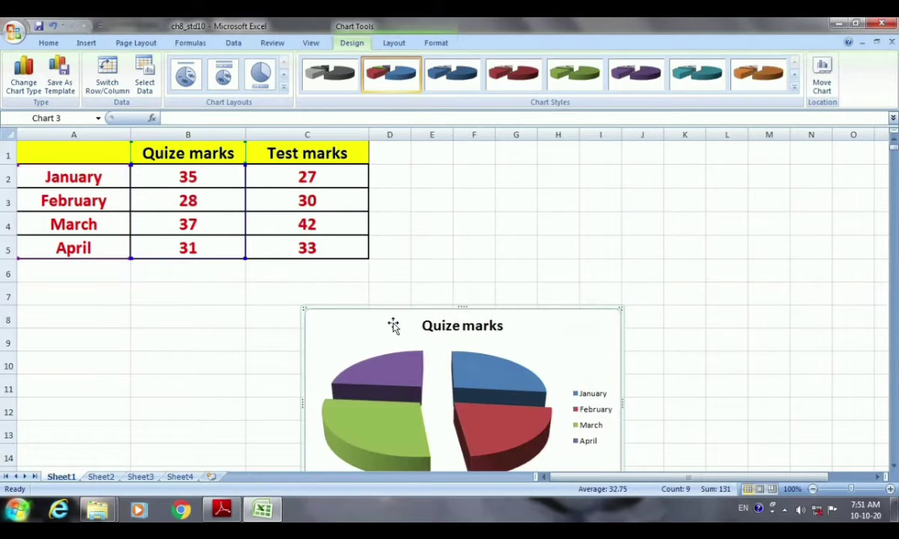
{"action": "scroll", "coordinate": [393, 322], "scroll_direction": "down", "scroll_amount": 2}
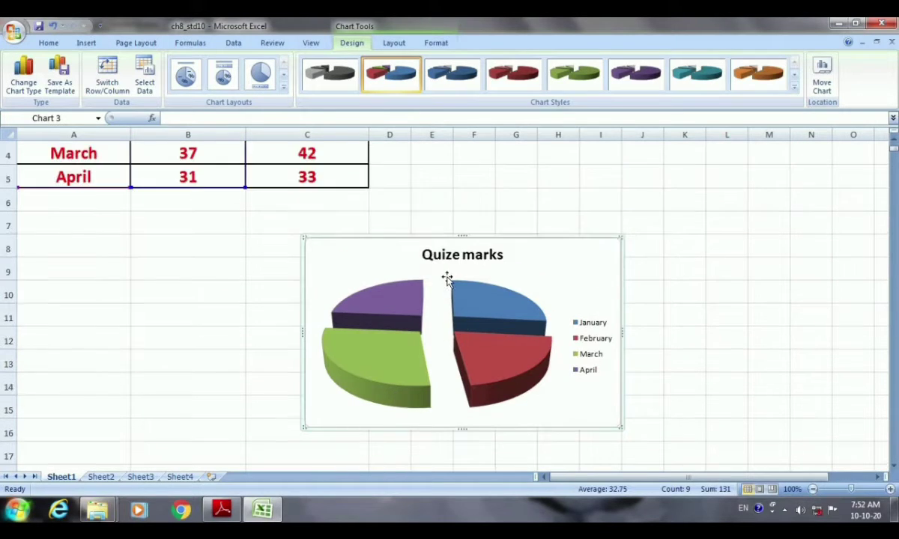
Apply the chart layout with percentage labels on the slices and the legend below the title to the Quize marks pie chart.
{"action": "scroll", "coordinate": [448, 275], "scroll_direction": "up", "scroll_amount": 2}
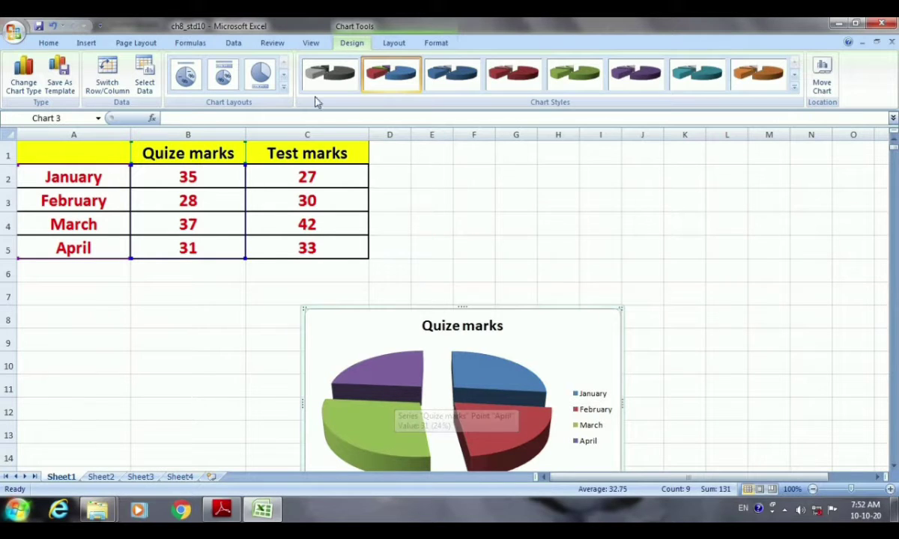
{"action": "left_click", "coordinate": [285, 87]}
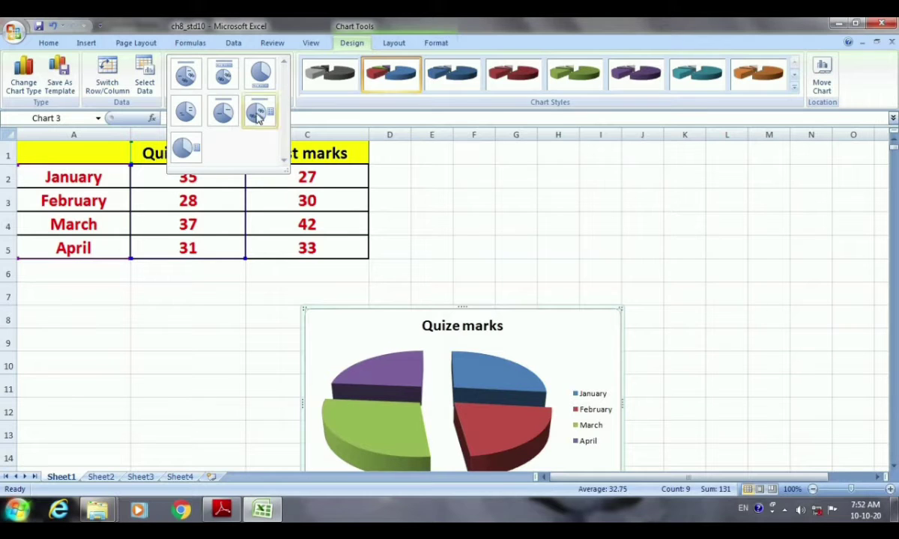
{"action": "left_click", "coordinate": [218, 79]}
{"action": "scroll", "coordinate": [447, 452], "scroll_direction": "down", "scroll_amount": 1}
{"action": "scroll", "coordinate": [445, 450], "scroll_direction": "up", "scroll_amount": 1}
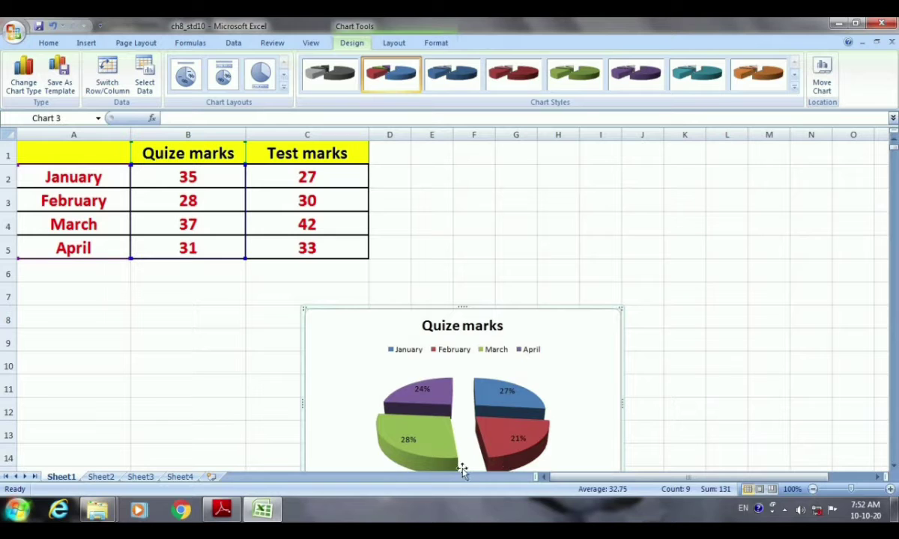
{"action": "mouse_move", "coordinate": [437, 459]}
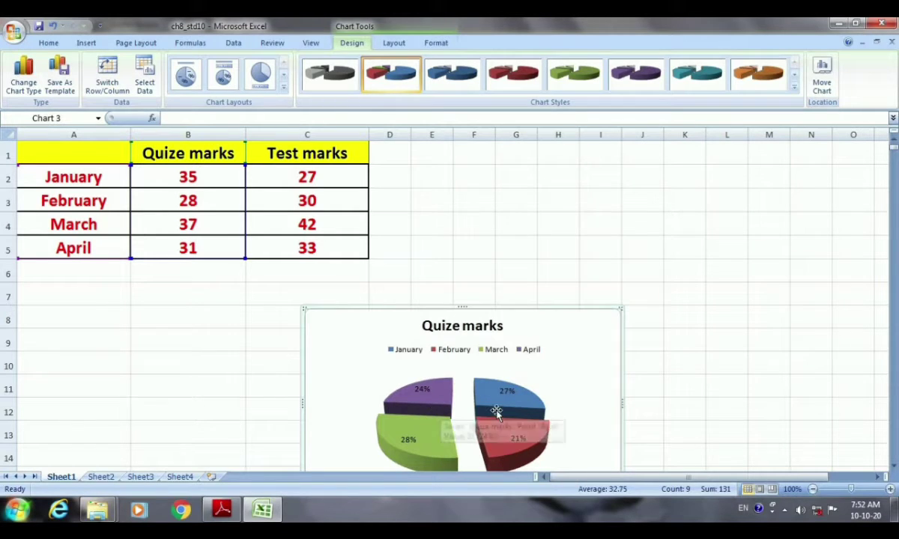
{"action": "scroll", "coordinate": [509, 421], "scroll_direction": "down", "scroll_amount": 1}
{"action": "scroll", "coordinate": [509, 421], "scroll_direction": "up", "scroll_amount": 1}
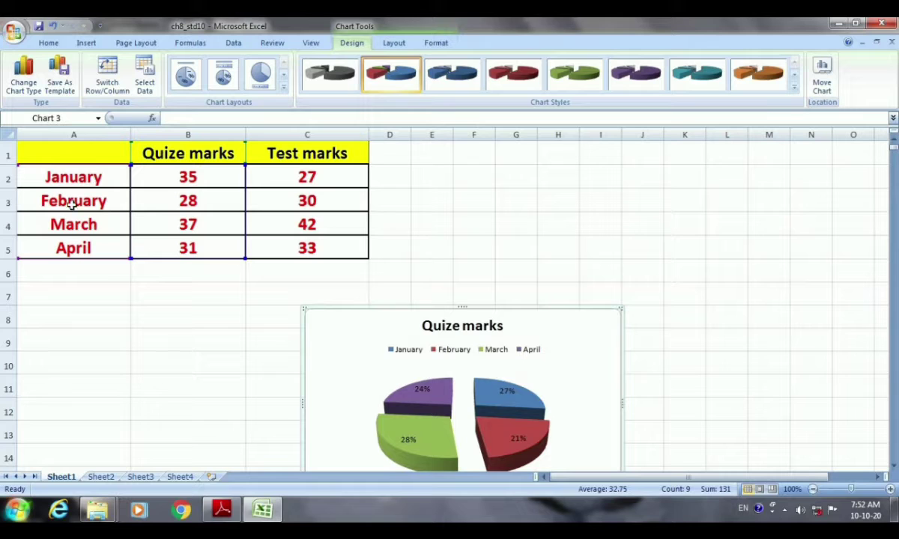
Insert an exploded 3-D pie chart from the January quiz and test marks in range A1:C2.
{"action": "left_click", "coordinate": [133, 308]}
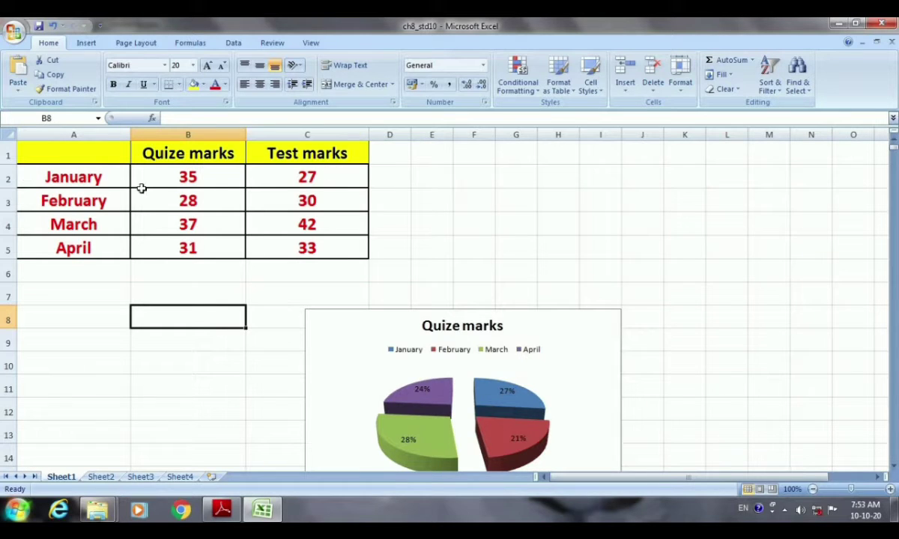
{"action": "left_click_drag", "start_coordinate": [64, 145], "coordinate": [285, 183]}
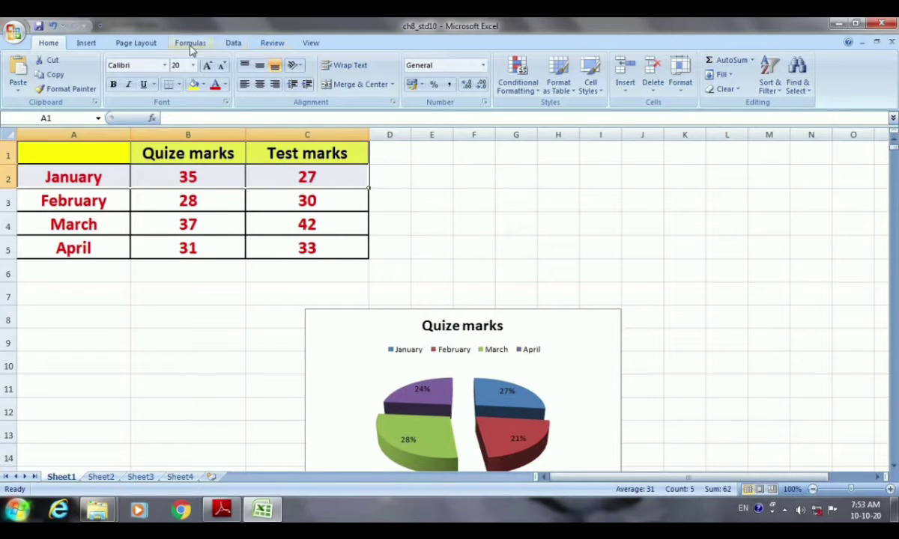
{"action": "left_click", "coordinate": [88, 45]}
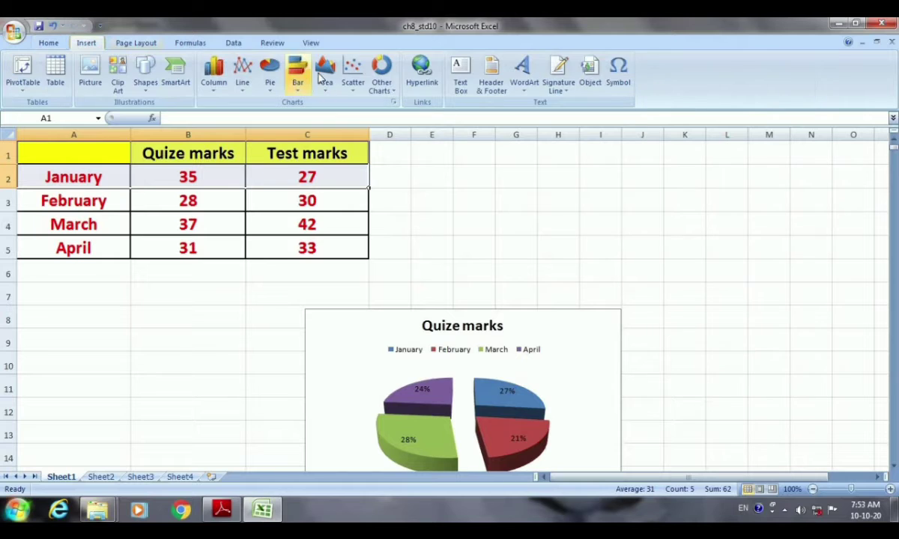
{"action": "left_click", "coordinate": [268, 86]}
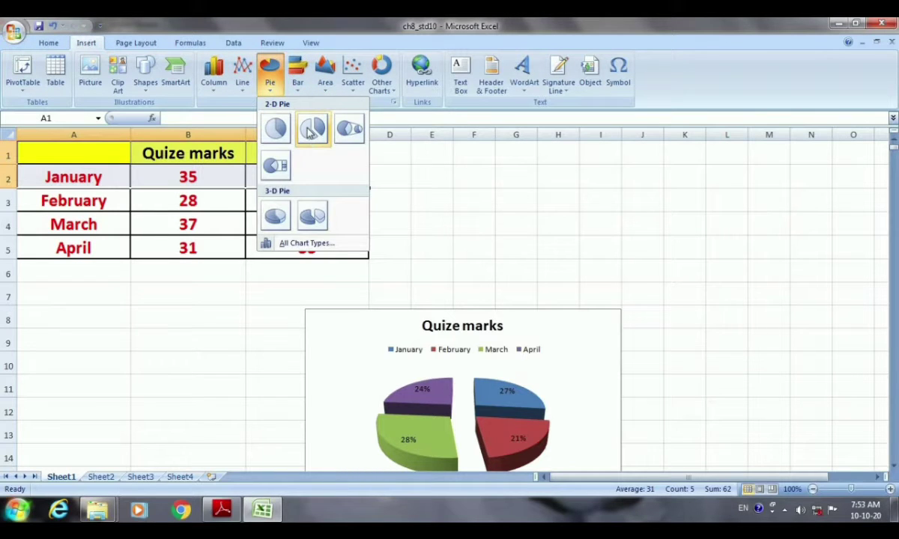
{"action": "left_click", "coordinate": [313, 217]}
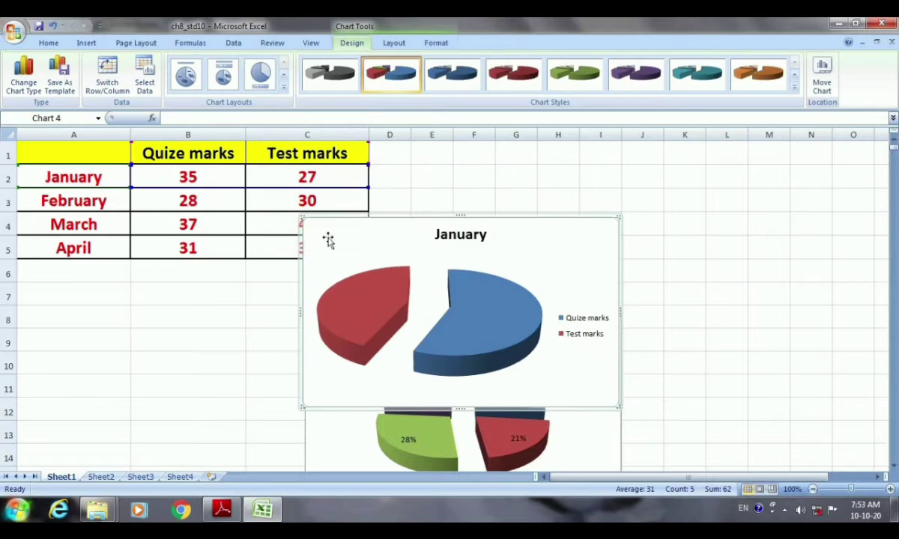
Shift the plot area slightly within the January pie chart and place the chart below the Quize marks chart, from about row 17.
{"action": "left_click", "coordinate": [422, 253]}
{"action": "left_click_drag", "start_coordinate": [308, 275], "coordinate": [299, 284]}
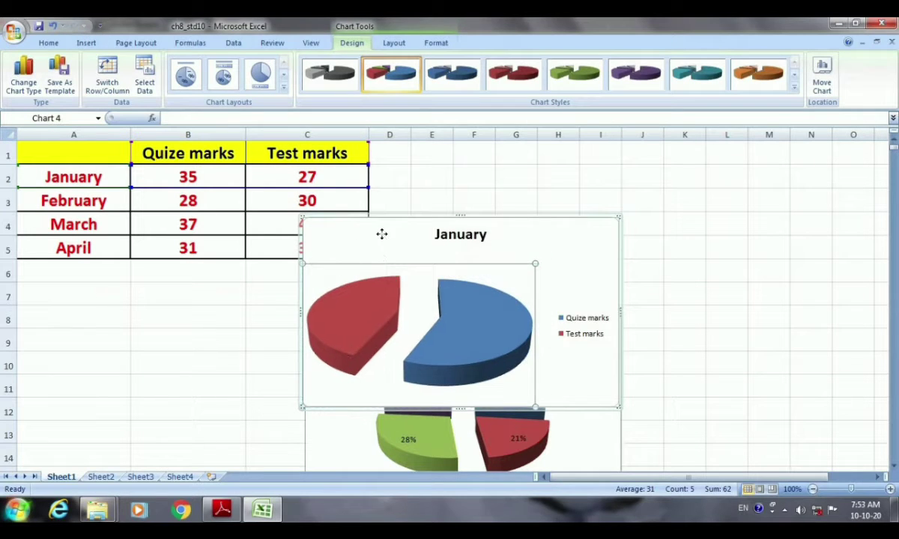
{"action": "left_click_drag", "start_coordinate": [381, 235], "coordinate": [112, 358]}
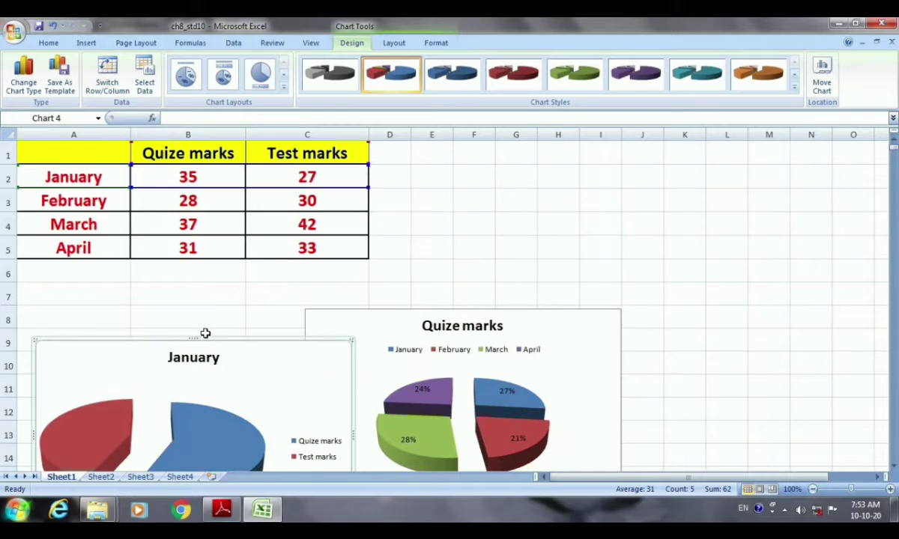
{"action": "scroll", "coordinate": [195, 315], "scroll_direction": "down", "scroll_amount": 2}
{"action": "left_click_drag", "start_coordinate": [254, 221], "coordinate": [286, 412]}
{"action": "scroll", "coordinate": [322, 406], "scroll_direction": "down", "scroll_amount": 2}
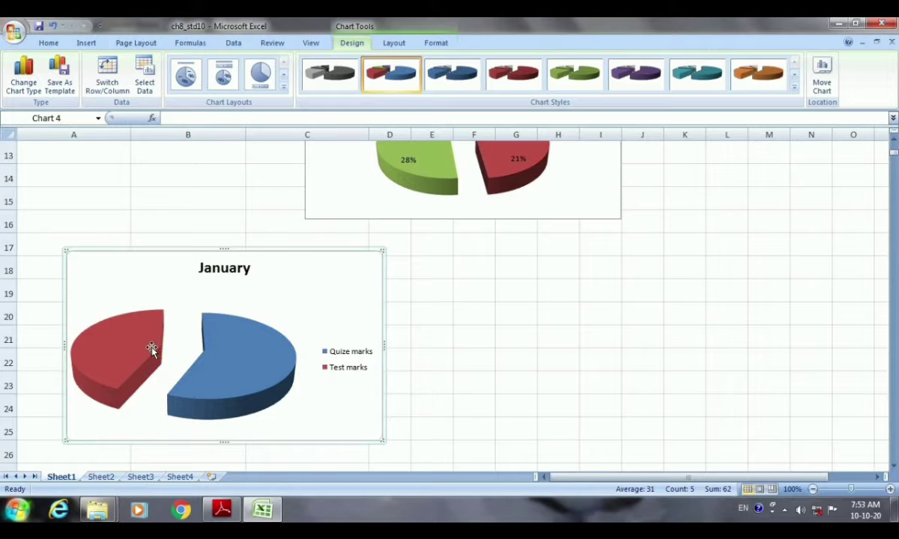
{"action": "scroll", "coordinate": [433, 367], "scroll_direction": "up", "scroll_amount": 2}
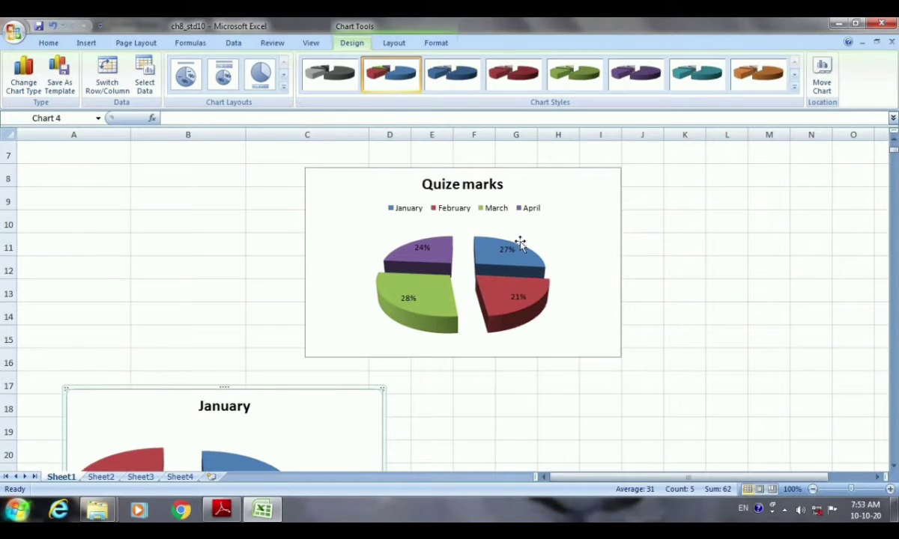
{"action": "scroll", "coordinate": [506, 367], "scroll_direction": "down", "scroll_amount": 2}
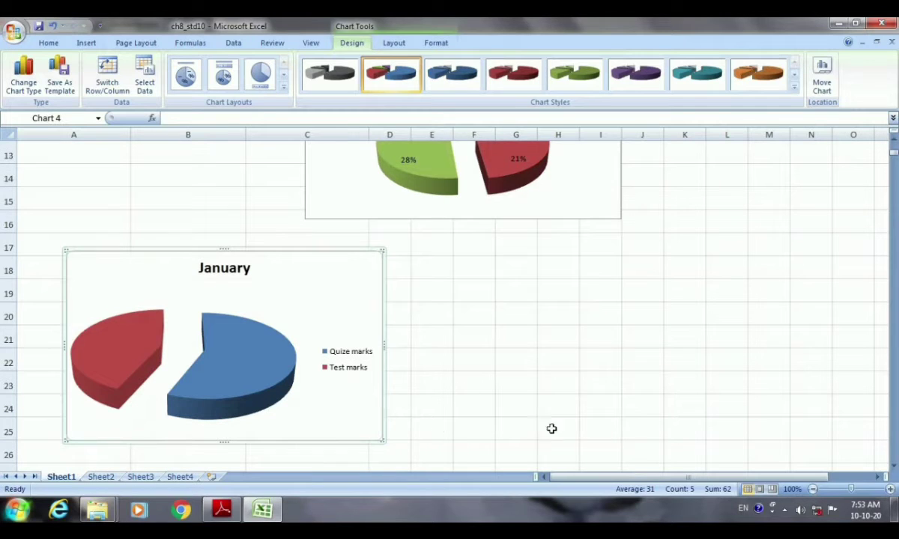
{"action": "scroll", "coordinate": [448, 311], "scroll_direction": "up", "scroll_amount": 1}
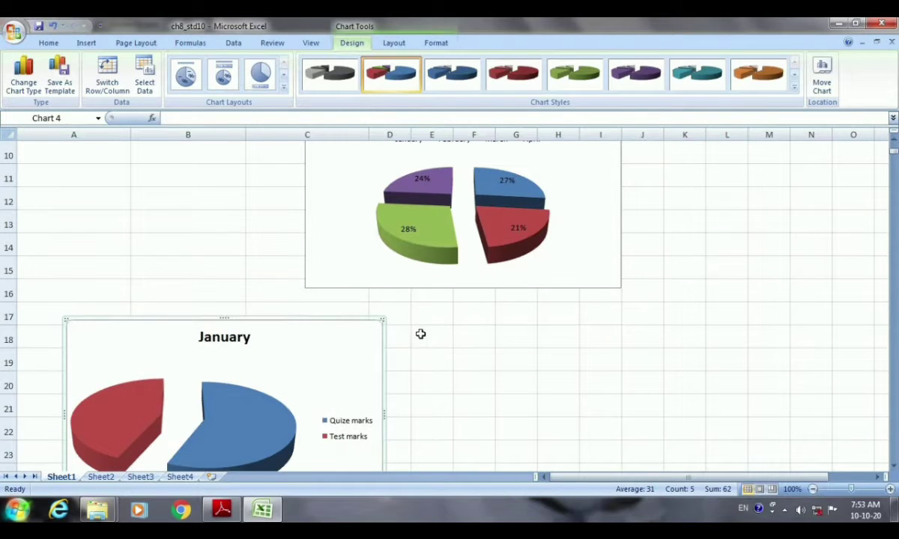
{"action": "scroll", "coordinate": [468, 365], "scroll_direction": "up", "scroll_amount": 1}
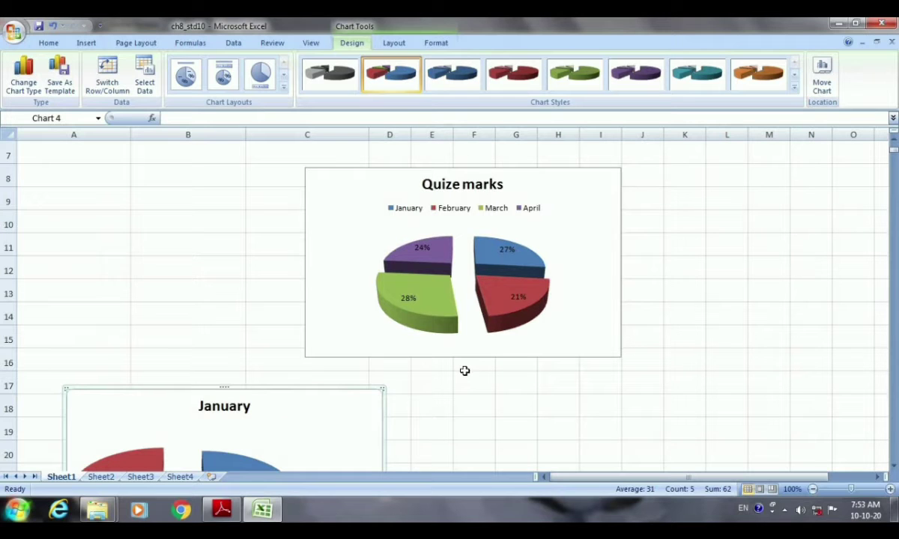
Switch to Adobe Reader and skim the pie chart instructions with Figure 8.15 through to the "Adding Hyperlink to the Chart" section.
{"action": "left_click", "coordinate": [222, 510]}
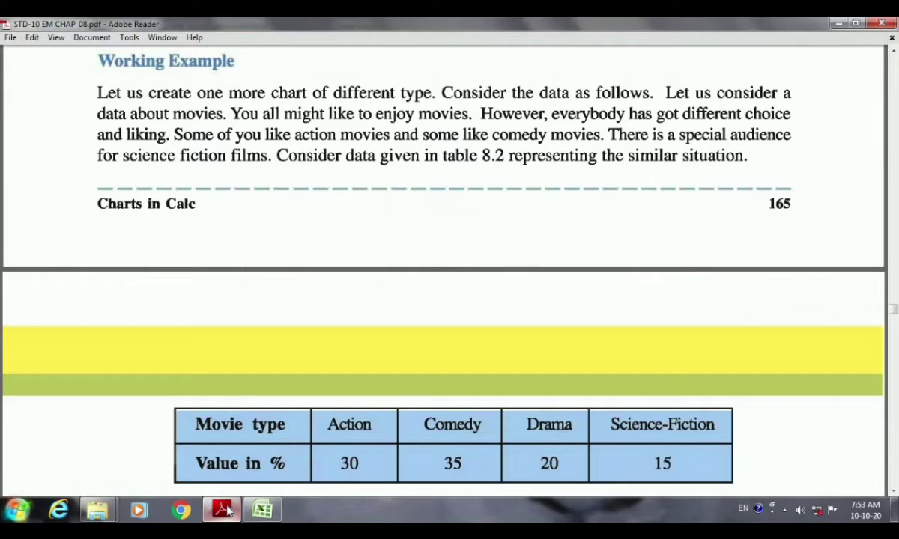
{"action": "scroll", "coordinate": [278, 466], "scroll_direction": "down", "scroll_amount": 15}
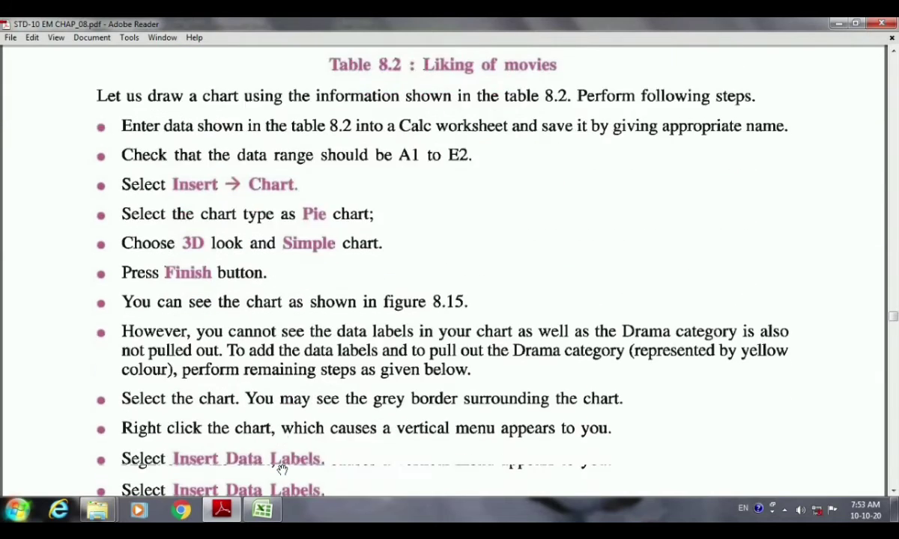
{"action": "scroll", "coordinate": [282, 469], "scroll_direction": "down", "scroll_amount": 15}
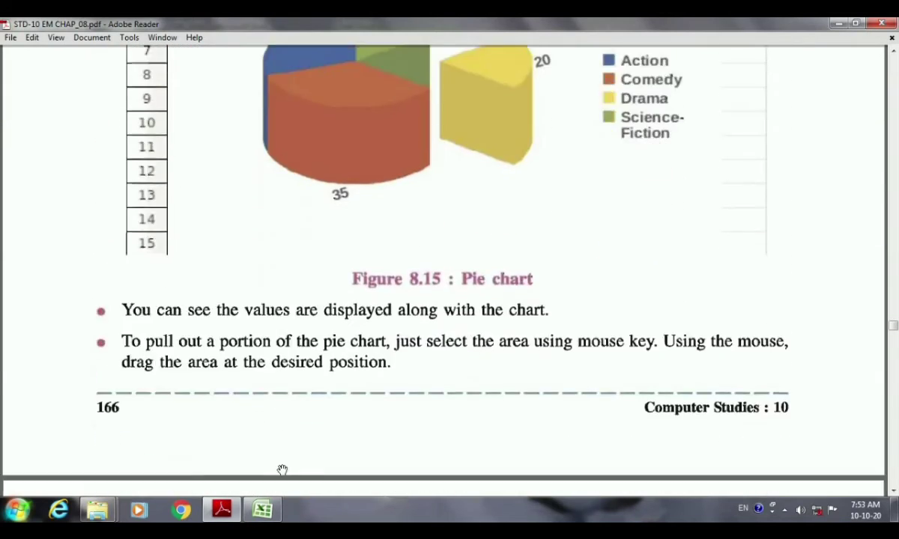
{"action": "scroll", "coordinate": [282, 469], "scroll_direction": "down", "scroll_amount": 5}
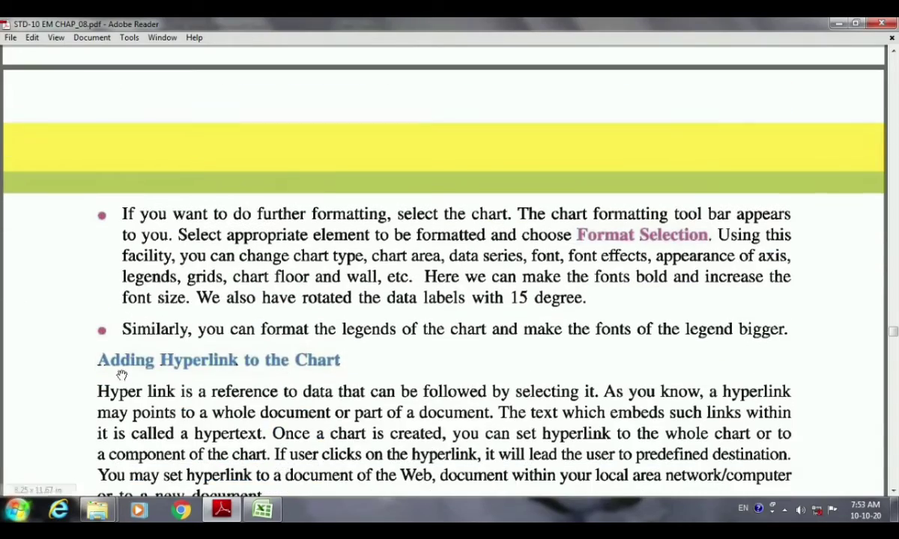
{"action": "scroll", "coordinate": [345, 386], "scroll_direction": "down", "scroll_amount": 3}
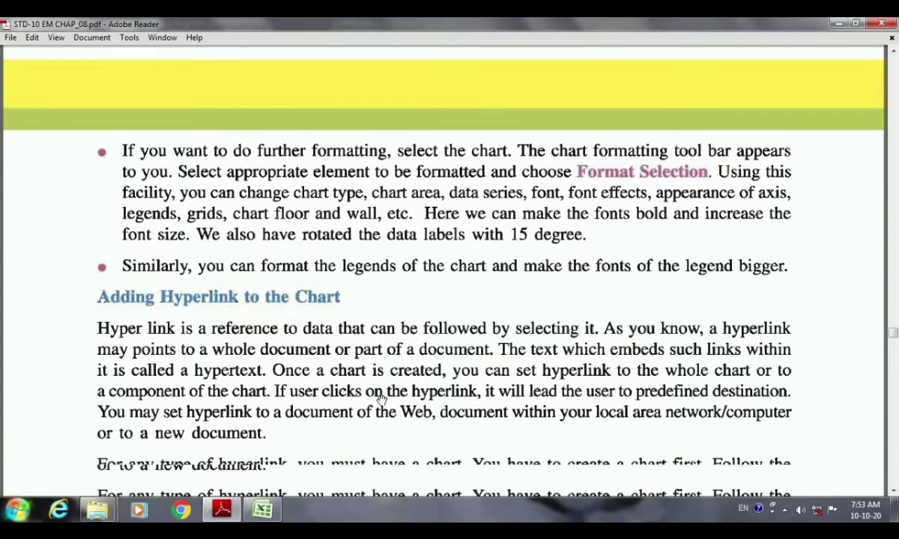
{"action": "scroll", "coordinate": [382, 397], "scroll_direction": "down", "scroll_amount": 4}
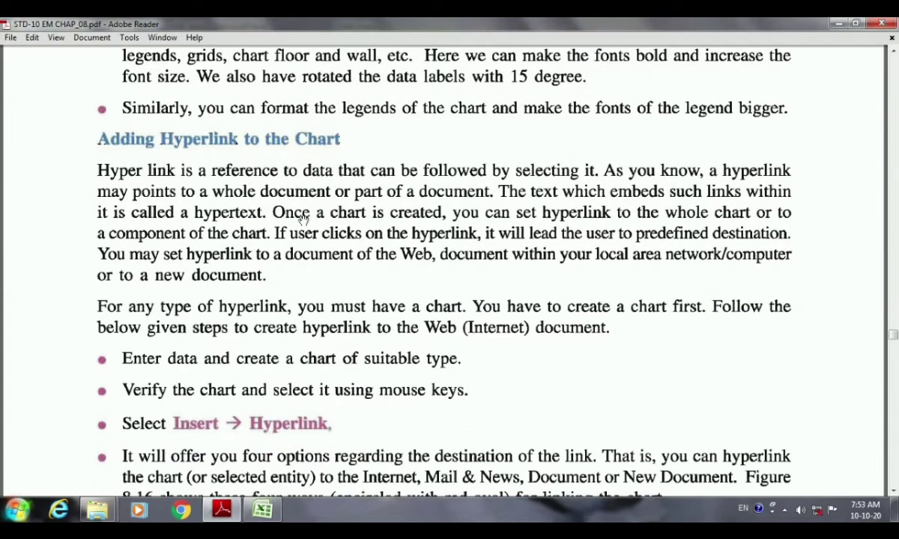
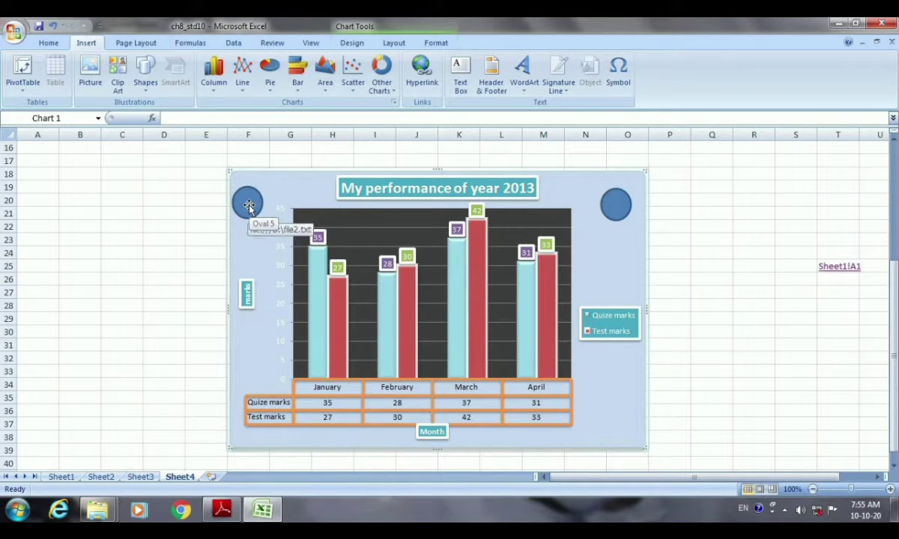
Open the hyperlink of the oval beside the Sheet4 chart title's left for editing, and read the textbook's Figure 8.16 hyperlink options in Adobe Reader.
{"action": "left_click", "coordinate": [248, 206]}
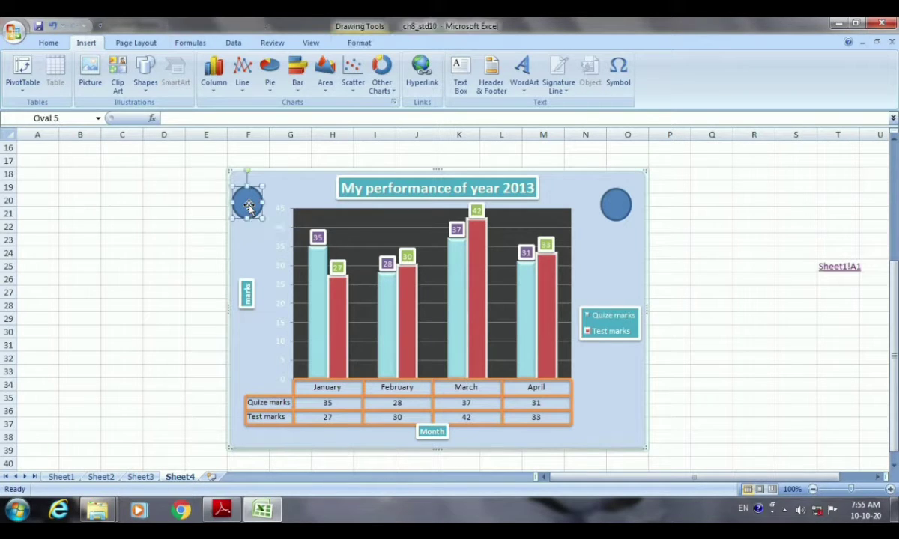
{"action": "left_click", "coordinate": [422, 75]}
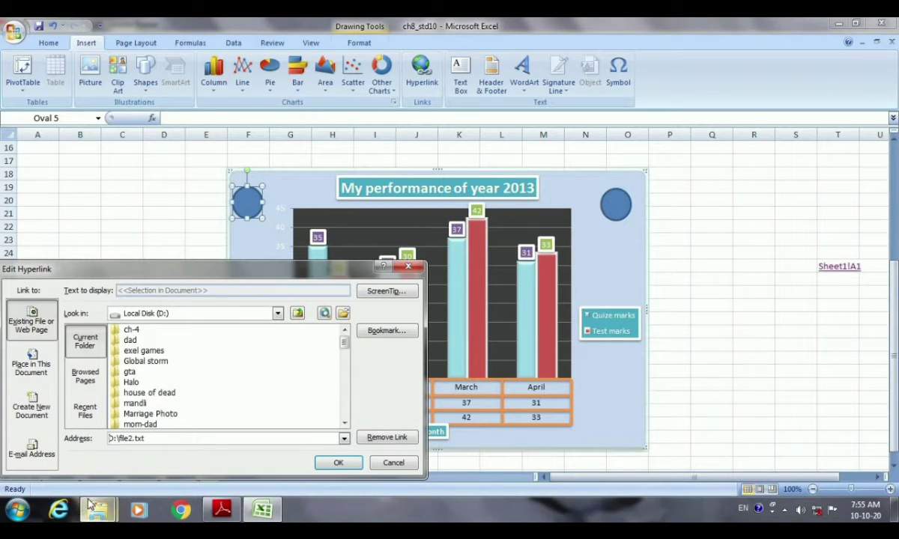
{"action": "left_click", "coordinate": [221, 513]}
{"action": "scroll", "coordinate": [227, 487], "scroll_direction": "down", "scroll_amount": 10}
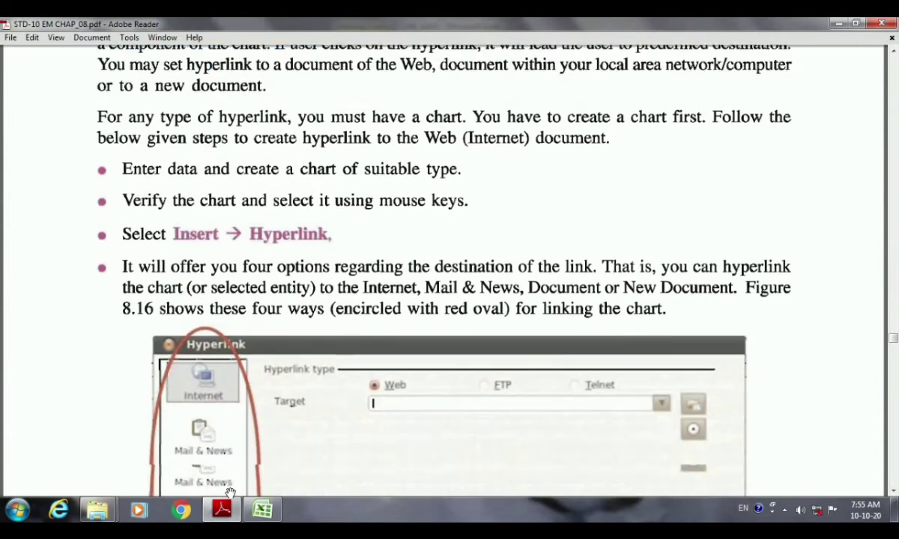
{"action": "scroll", "coordinate": [392, 417], "scroll_direction": "down", "scroll_amount": 2}
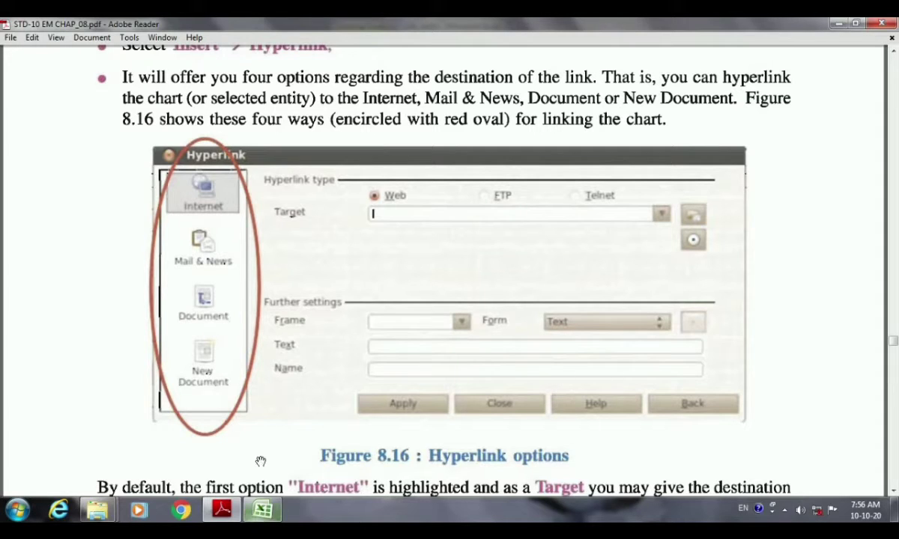
Switch back to Excel and link the chart's left oval to the existing file Book1.xlsx on Local Disk (D:).
{"action": "left_click", "coordinate": [262, 511]}
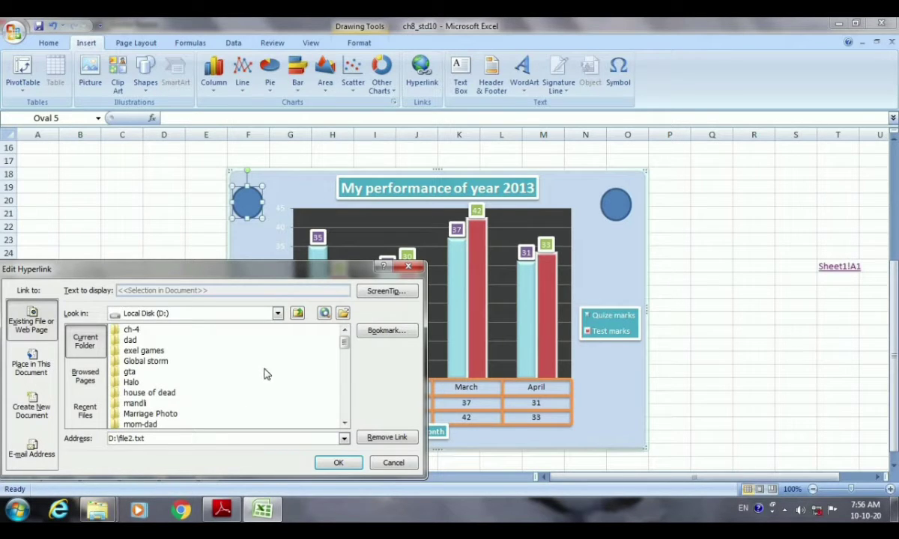
{"action": "left_click", "coordinate": [131, 371]}
{"action": "scroll", "coordinate": [201, 374], "scroll_direction": "down", "scroll_amount": 2}
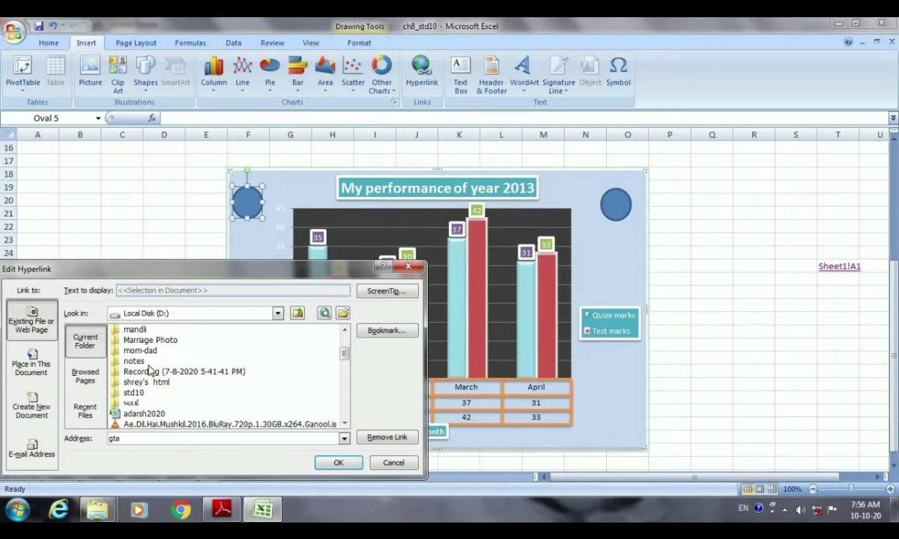
{"action": "scroll", "coordinate": [227, 341], "scroll_direction": "up", "scroll_amount": 1}
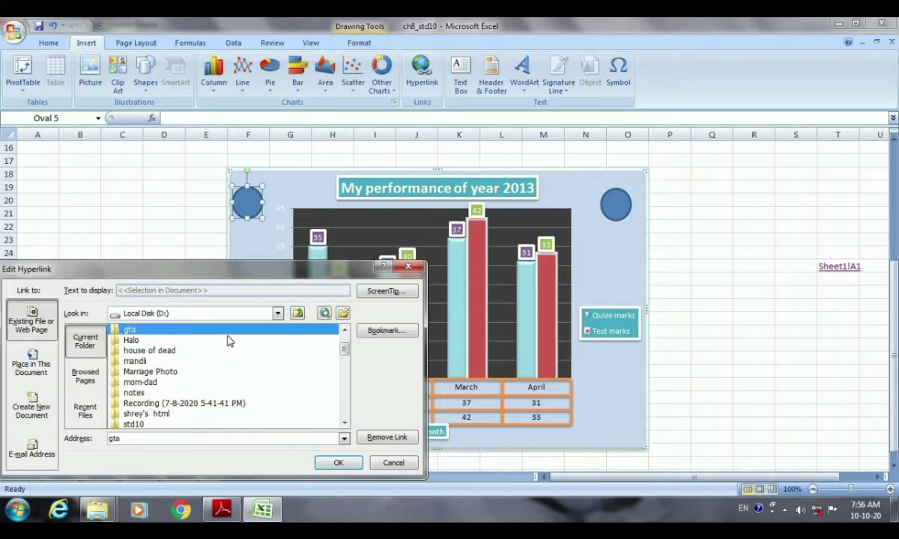
{"action": "scroll", "coordinate": [229, 360], "scroll_direction": "down", "scroll_amount": 1}
{"action": "scroll", "coordinate": [229, 360], "scroll_direction": "down", "scroll_amount": 2}
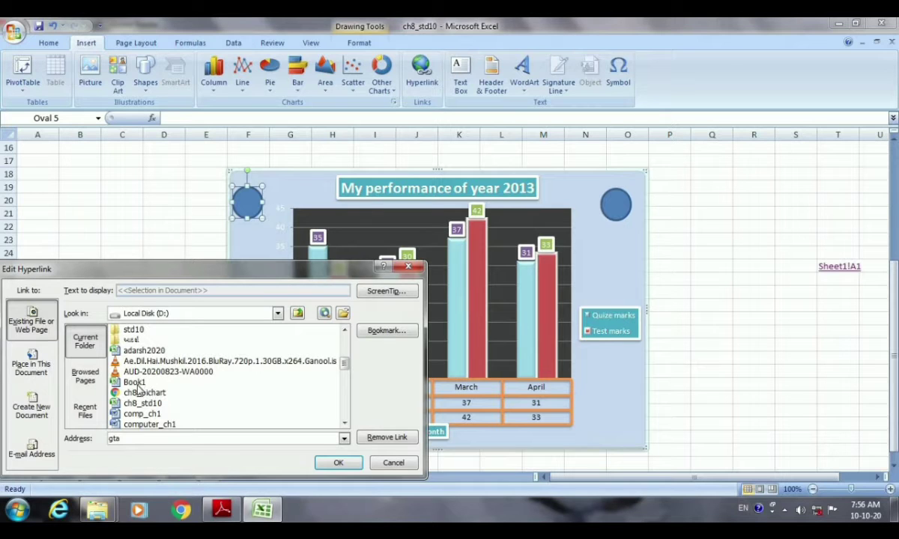
{"action": "left_click", "coordinate": [135, 383]}
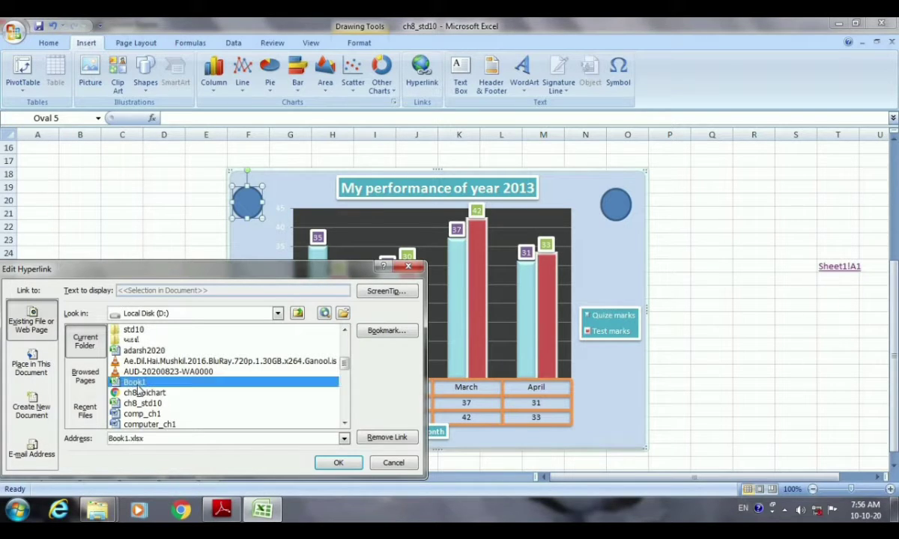
{"action": "left_click", "coordinate": [345, 465]}
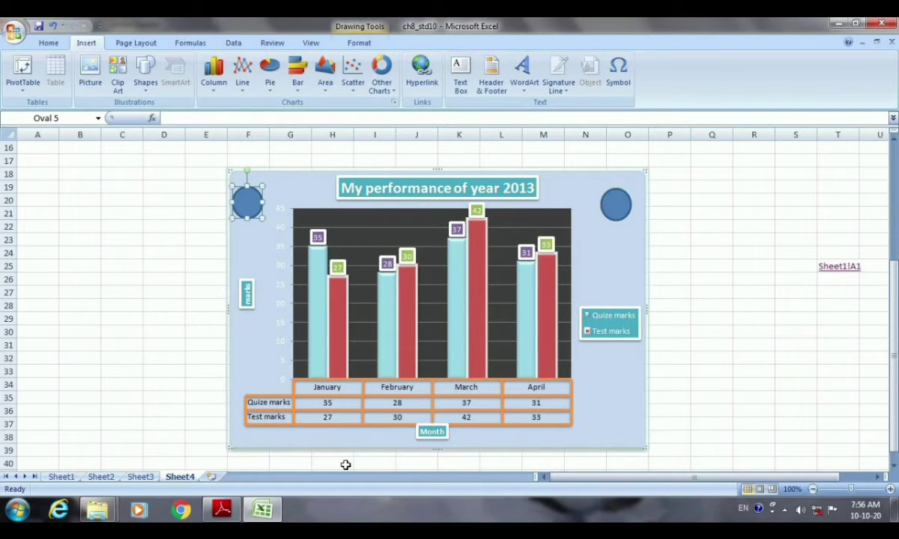
{"action": "left_click", "coordinate": [685, 424]}
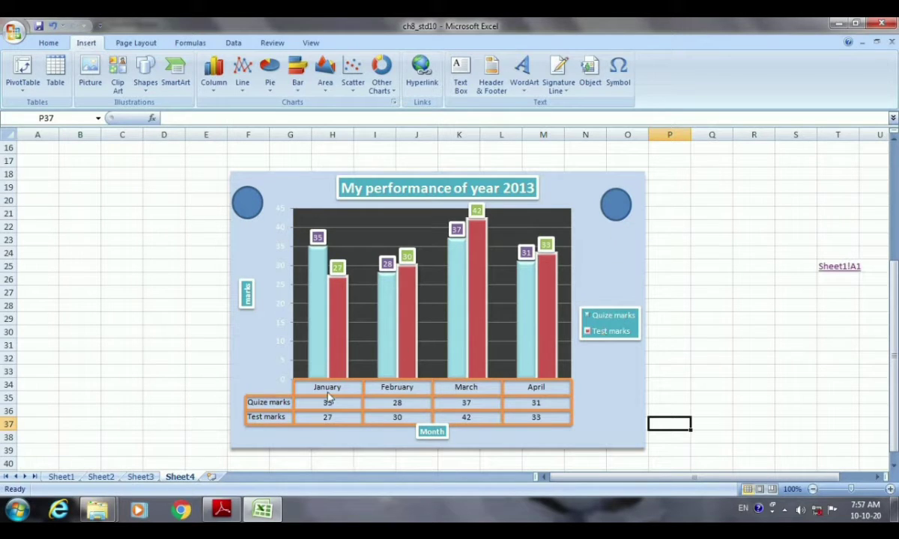
Review Sheet1 of the Book1 workbook through the chart's left oval hyperlink, and close Book1 without saving changes.
{"action": "left_click", "coordinate": [247, 204]}
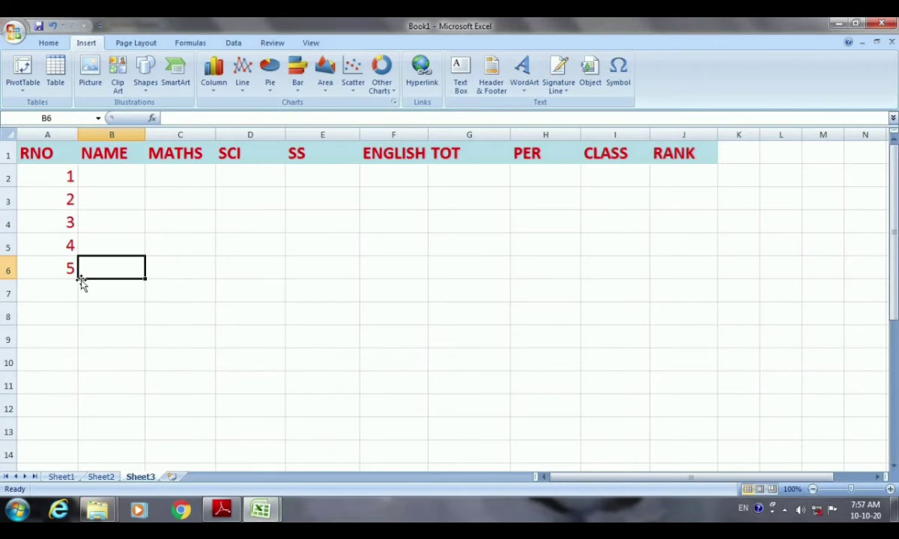
{"action": "left_click", "coordinate": [62, 478]}
{"action": "scroll", "coordinate": [274, 412], "scroll_direction": "up", "scroll_amount": 20}
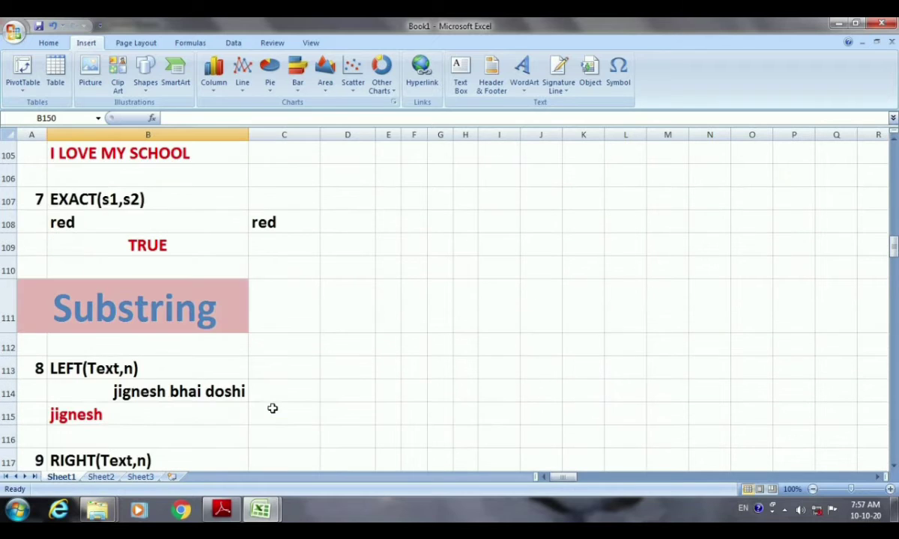
{"action": "scroll", "coordinate": [273, 409], "scroll_direction": "up", "scroll_amount": 17}
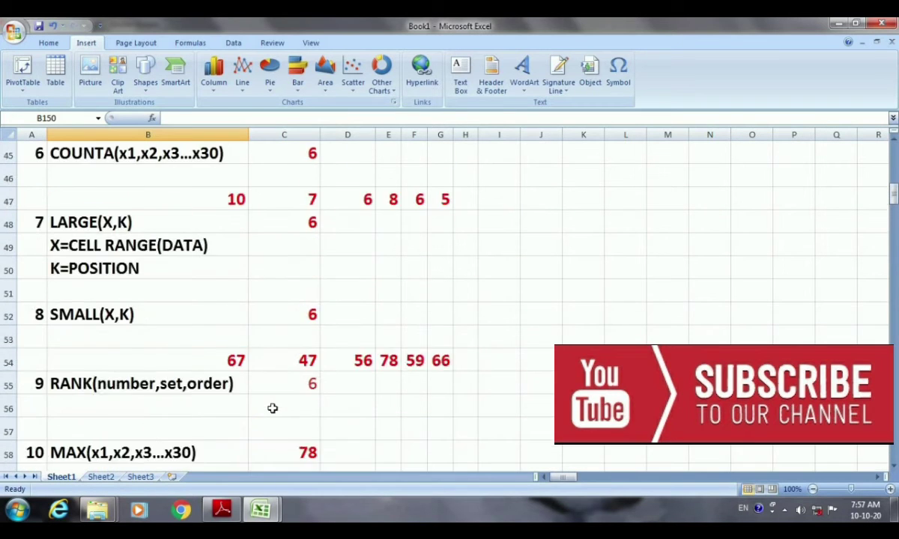
{"action": "scroll", "coordinate": [273, 408], "scroll_direction": "up", "scroll_amount": 7}
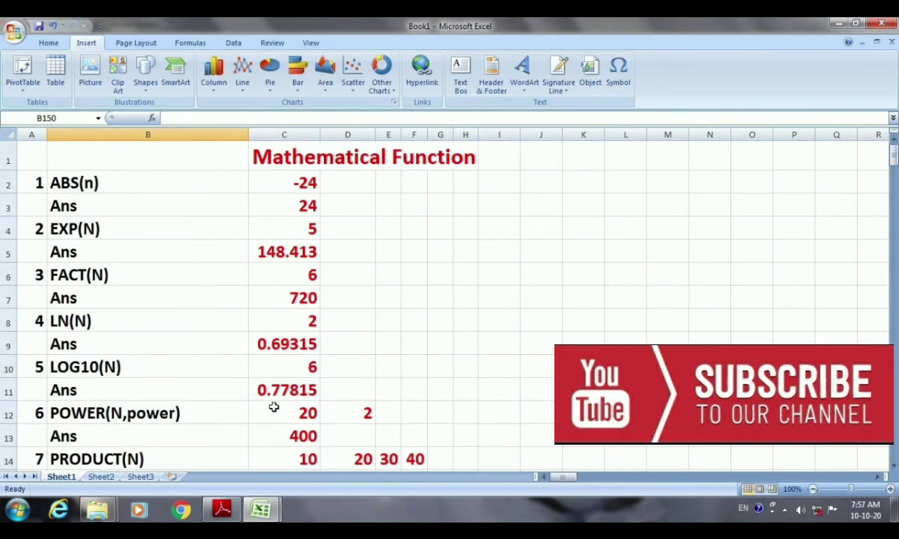
{"action": "scroll", "coordinate": [273, 411], "scroll_direction": "down", "scroll_amount": 20}
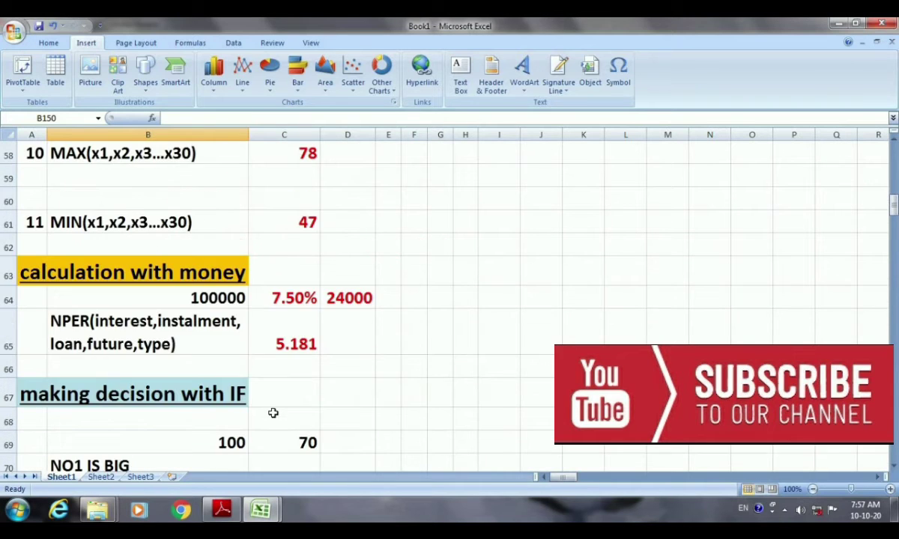
{"action": "scroll", "coordinate": [509, 395], "scroll_direction": "down", "scroll_amount": 1}
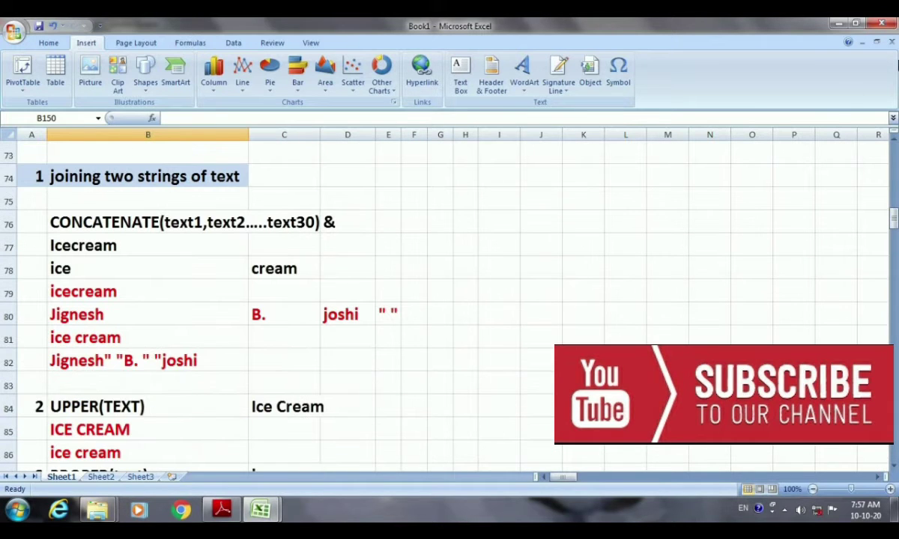
{"action": "left_click", "coordinate": [882, 25]}
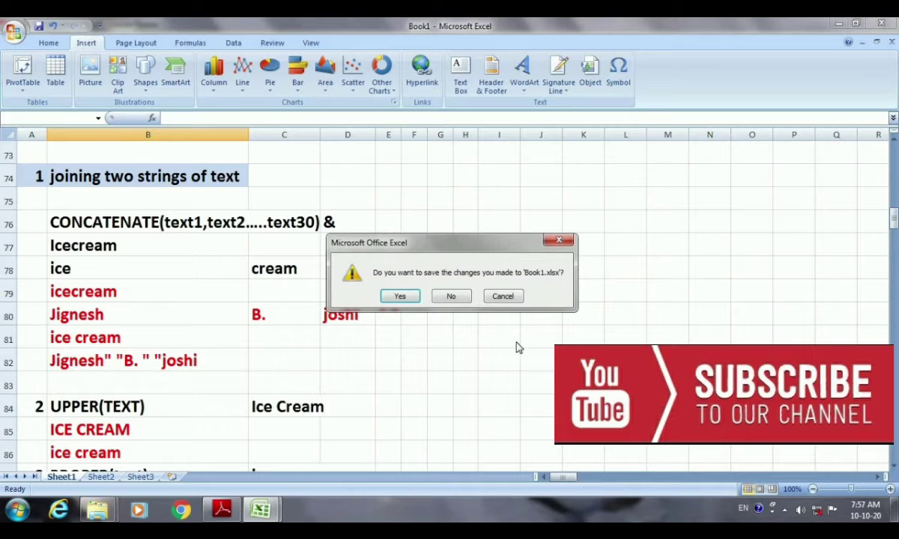
{"action": "left_click", "coordinate": [463, 298]}
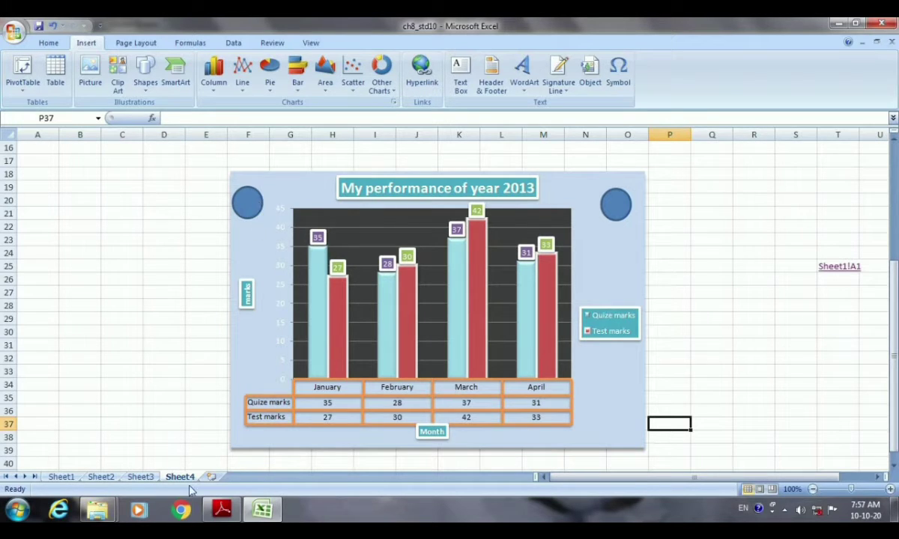
Switch to Adobe Reader and read the "Linking a Chart to a Mail" section with Figure 8.17.
{"action": "left_click", "coordinate": [221, 511]}
{"action": "scroll", "coordinate": [389, 397], "scroll_direction": "down", "scroll_amount": 4}
{"action": "scroll", "coordinate": [389, 398], "scroll_direction": "down", "scroll_amount": 6}
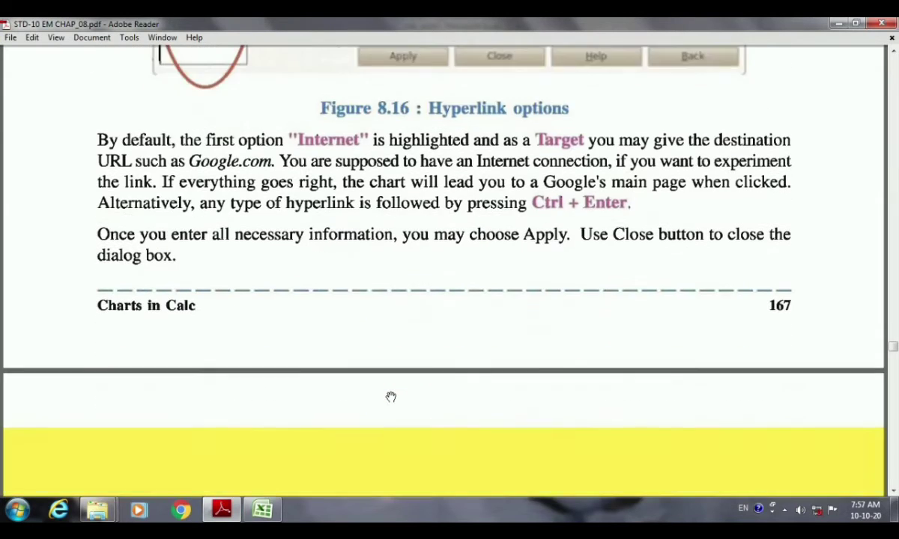
{"action": "scroll", "coordinate": [380, 392], "scroll_direction": "down", "scroll_amount": 2}
{"action": "scroll", "coordinate": [380, 393], "scroll_direction": "down", "scroll_amount": 3}
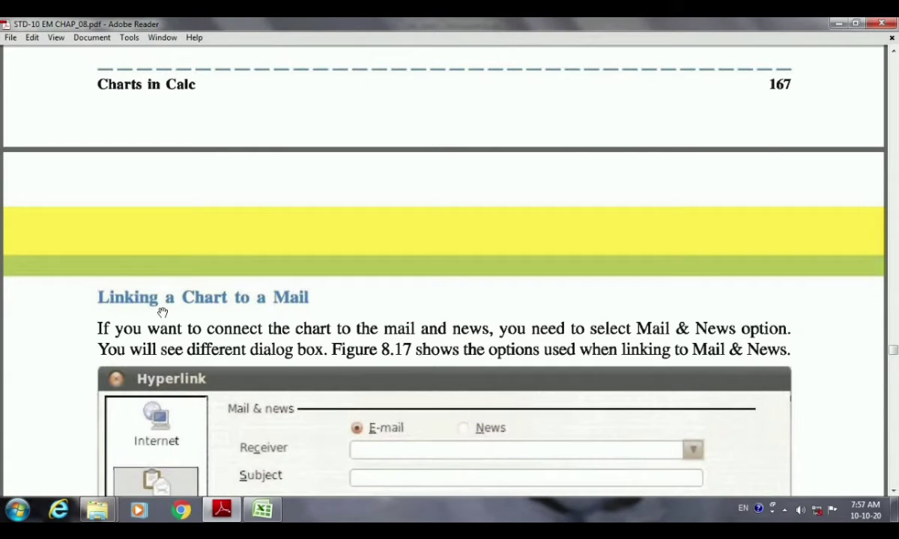
{"action": "scroll", "coordinate": [302, 315], "scroll_direction": "down", "scroll_amount": 5}
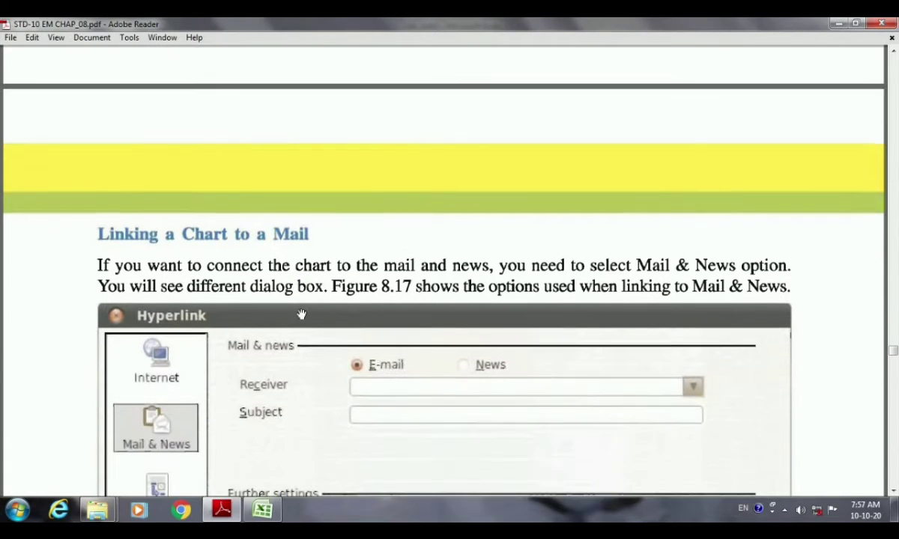
{"action": "scroll", "coordinate": [301, 315], "scroll_direction": "down", "scroll_amount": 1}
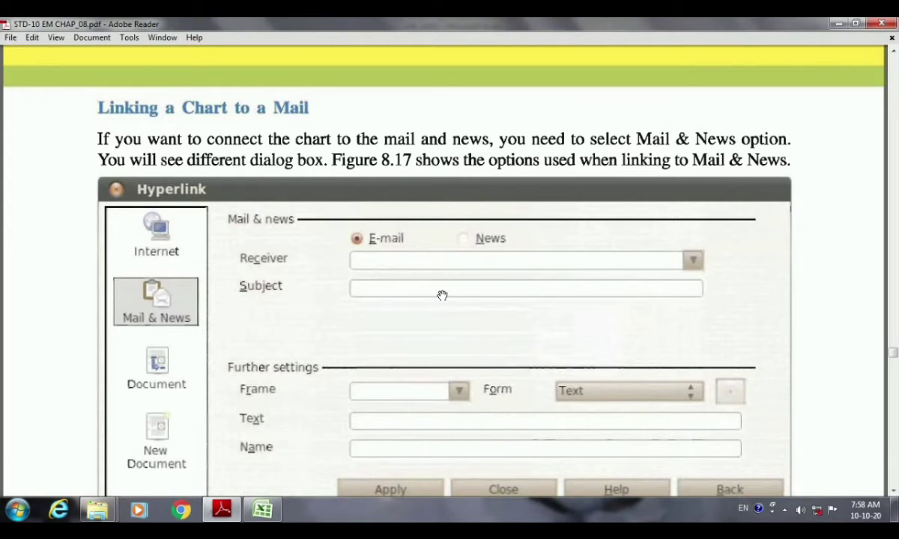
{"action": "scroll", "coordinate": [455, 198], "scroll_direction": "down", "scroll_amount": 1}
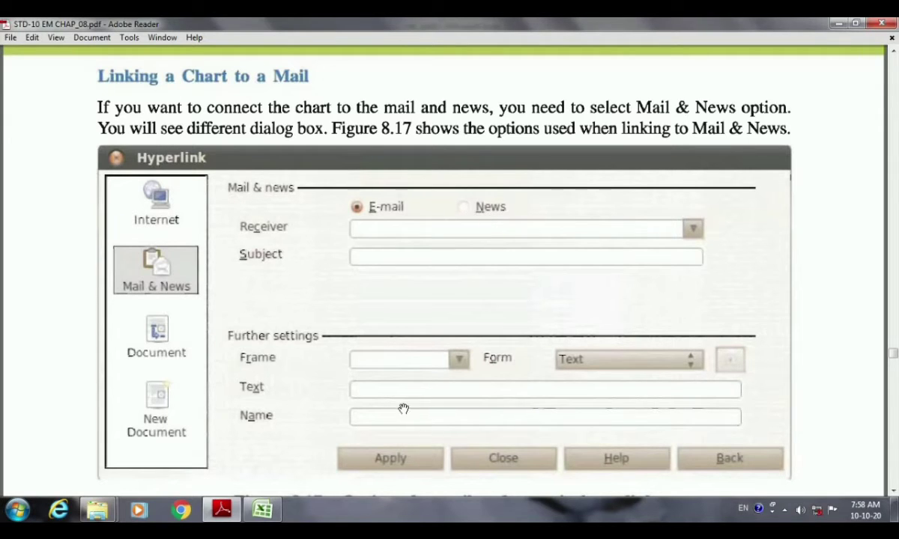
{"action": "scroll", "coordinate": [402, 409], "scroll_direction": "down", "scroll_amount": 1}
{"action": "scroll", "coordinate": [402, 409], "scroll_direction": "down", "scroll_amount": 4}
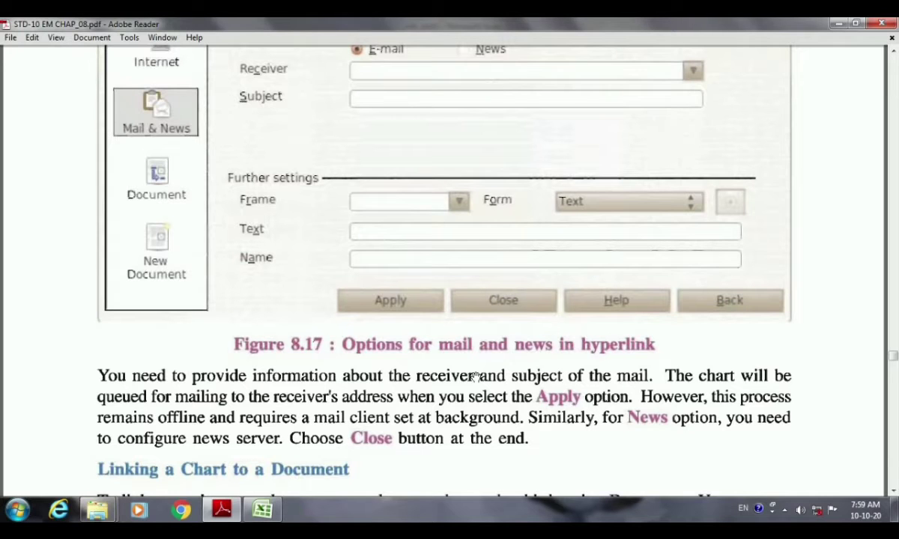
Read the "Linking a Chart to a Document" section with Figure 8.18, briefly checking the Sheet4 chart in Excel.
{"action": "scroll", "coordinate": [475, 377], "scroll_direction": "down", "scroll_amount": 8}
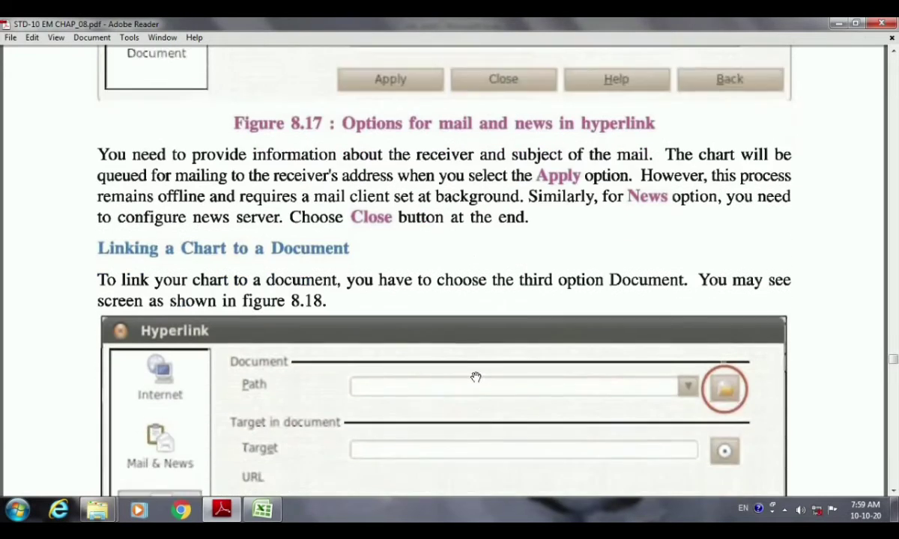
{"action": "scroll", "coordinate": [476, 377], "scroll_direction": "down", "scroll_amount": 4}
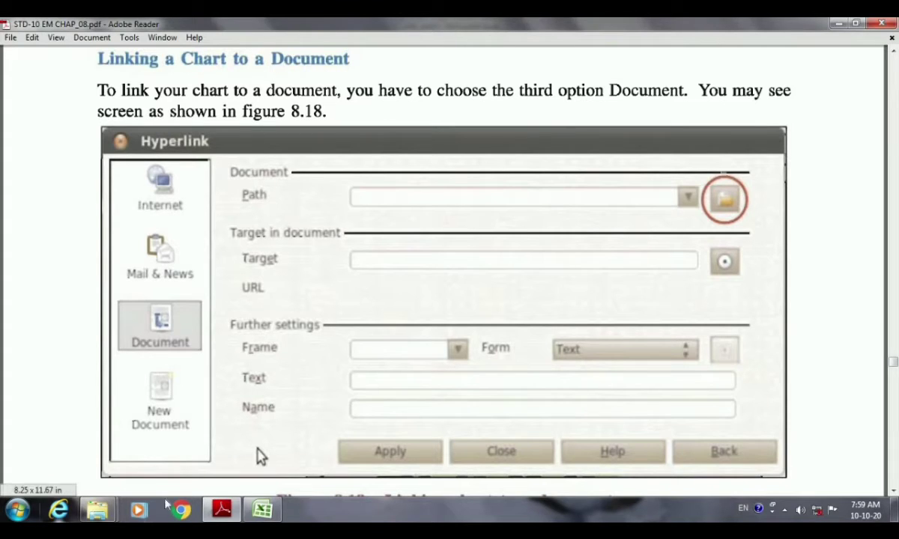
{"action": "left_click", "coordinate": [266, 510]}
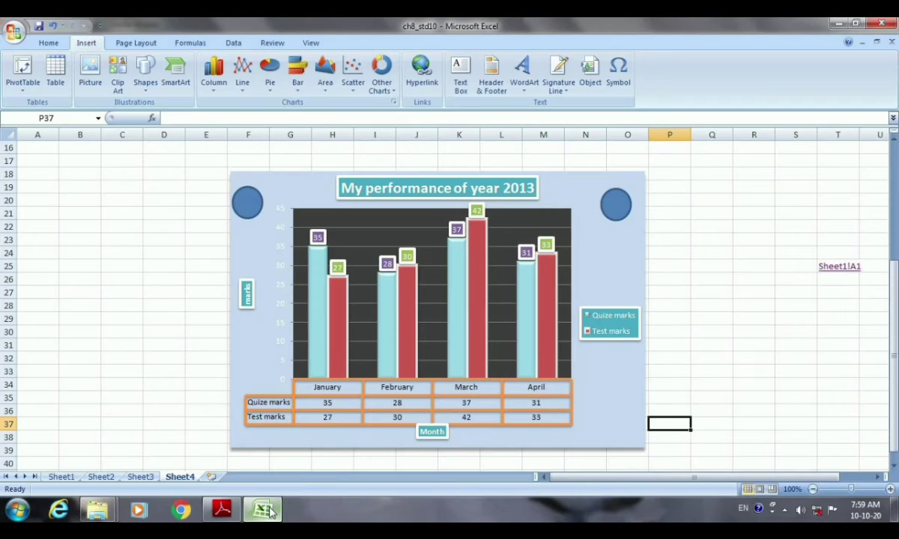
{"action": "left_click", "coordinate": [270, 510]}
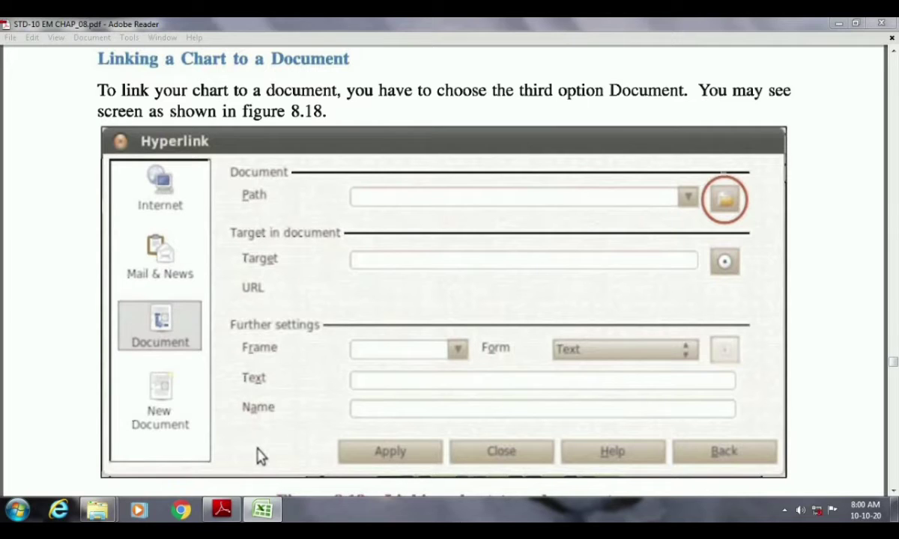
{"action": "left_click", "coordinate": [295, 386]}
{"action": "scroll", "coordinate": [296, 386], "scroll_direction": "down", "scroll_amount": 5}
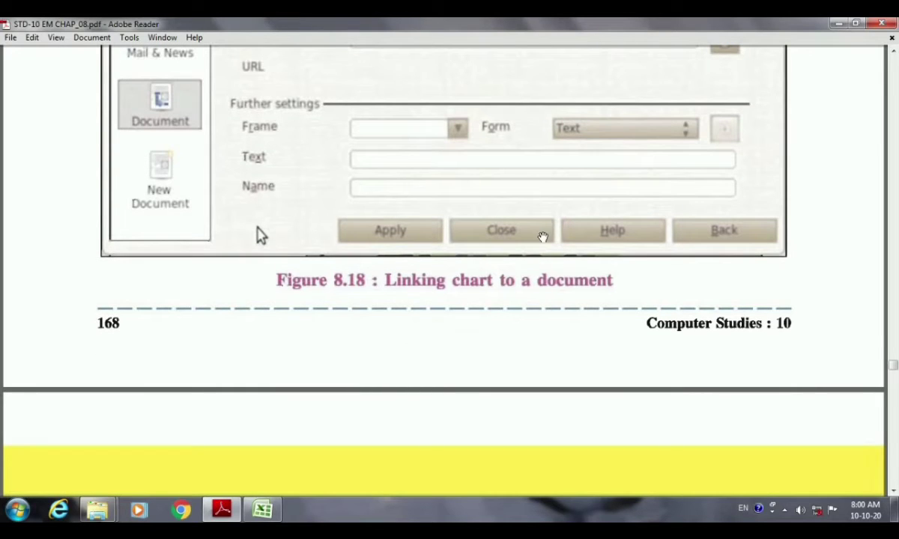
{"action": "scroll", "coordinate": [534, 281], "scroll_direction": "down", "scroll_amount": 7}
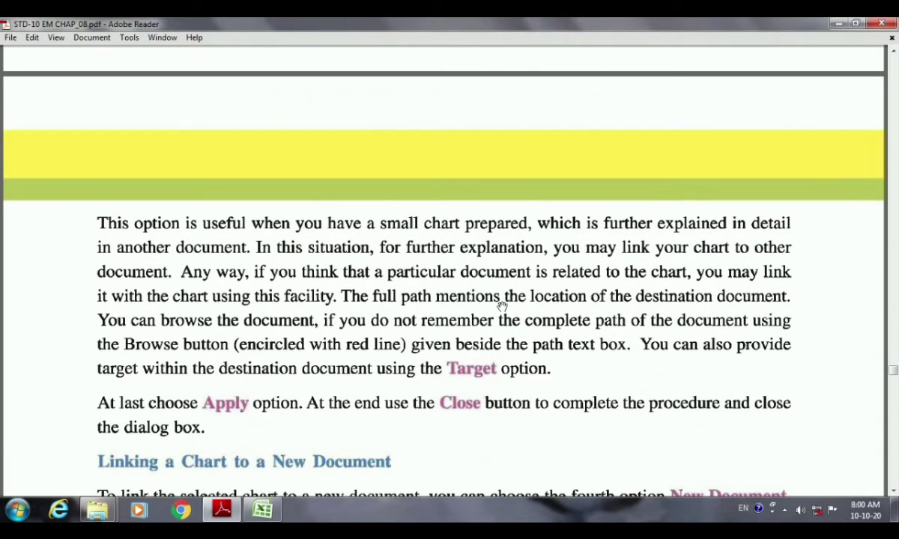
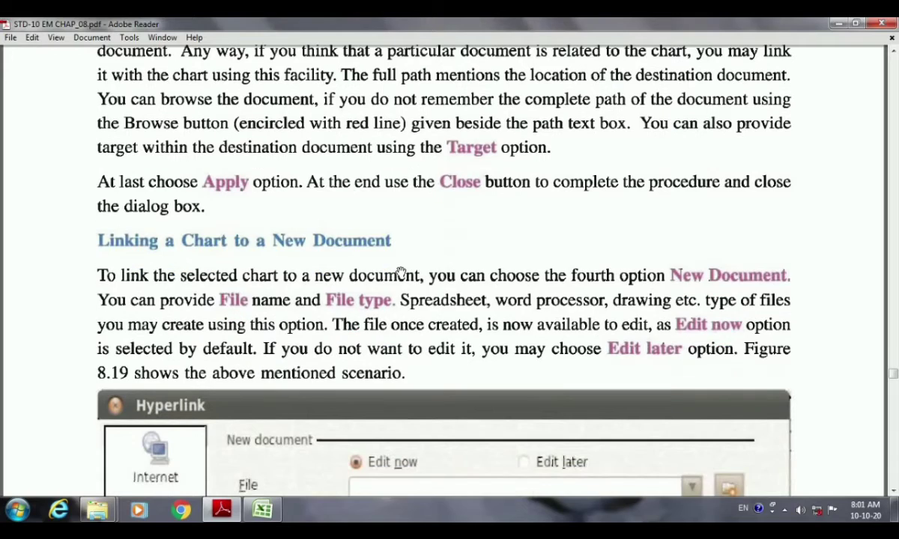
Read the "Linking a Chart to a New Document" section with Figure 8.19 up to the section on exporting the chart.
{"action": "scroll", "coordinate": [401, 274], "scroll_direction": "down", "scroll_amount": 1}
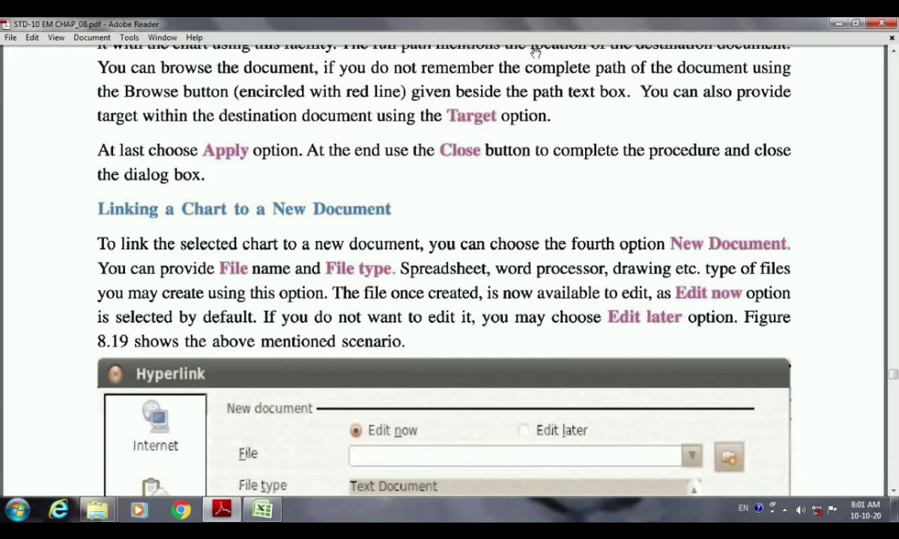
{"action": "scroll", "coordinate": [463, 189], "scroll_direction": "down", "scroll_amount": 4}
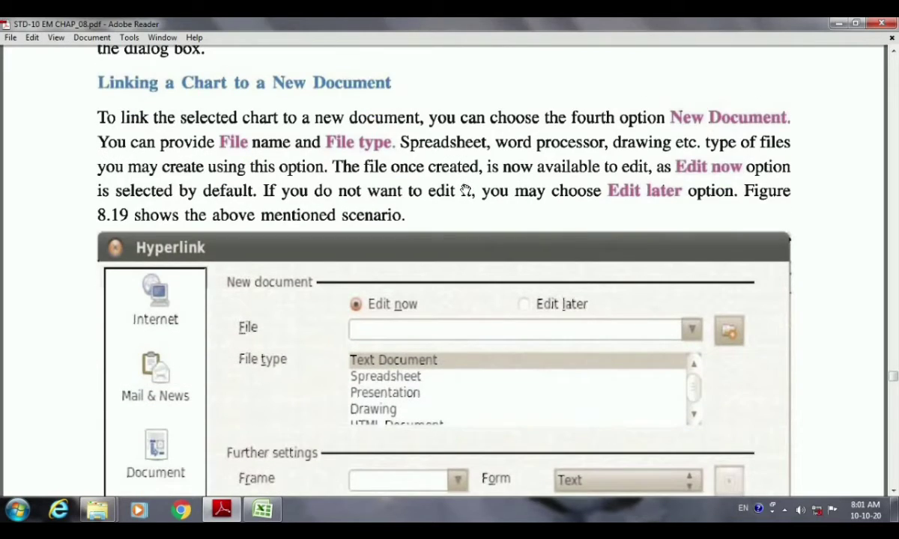
{"action": "scroll", "coordinate": [466, 192], "scroll_direction": "down", "scroll_amount": 2}
{"action": "scroll", "coordinate": [465, 193], "scroll_direction": "down", "scroll_amount": 1}
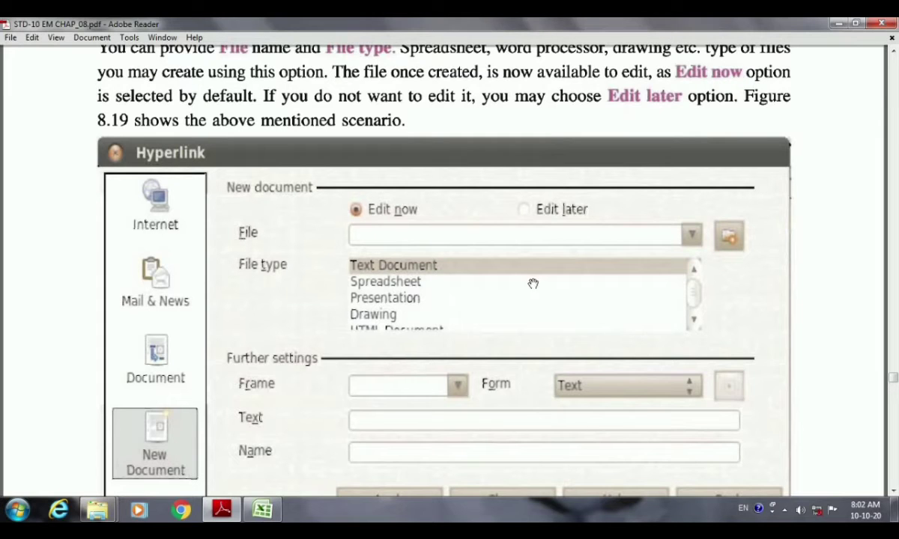
{"action": "scroll", "coordinate": [495, 285], "scroll_direction": "down", "scroll_amount": 3}
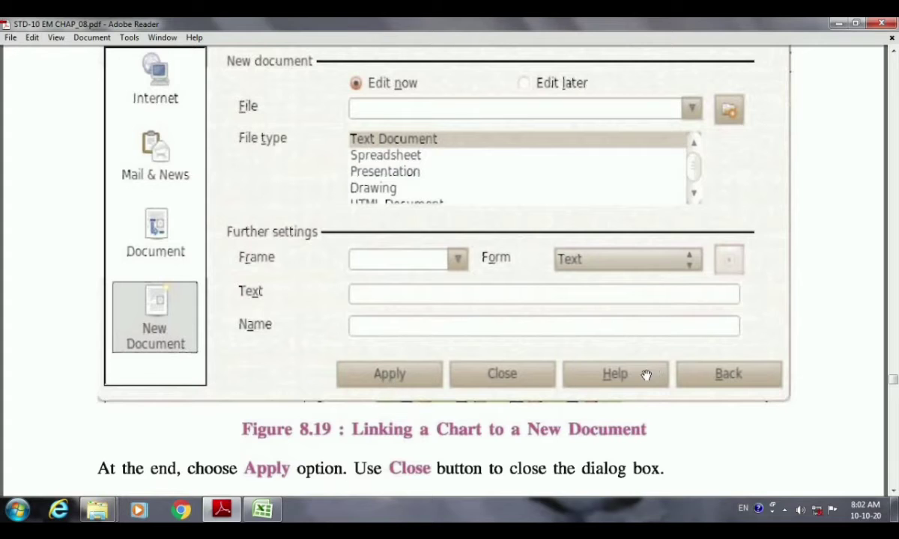
{"action": "scroll", "coordinate": [532, 375], "scroll_direction": "down", "scroll_amount": 2}
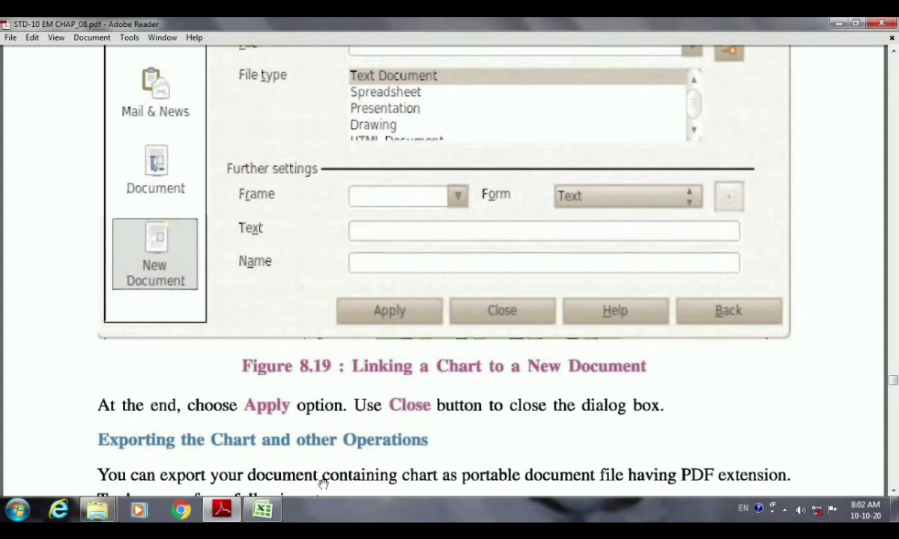
Switch to Excel, test the chart's right oval hyperlink to the file2 text document, and close Notepad.
{"action": "left_click", "coordinate": [264, 510]}
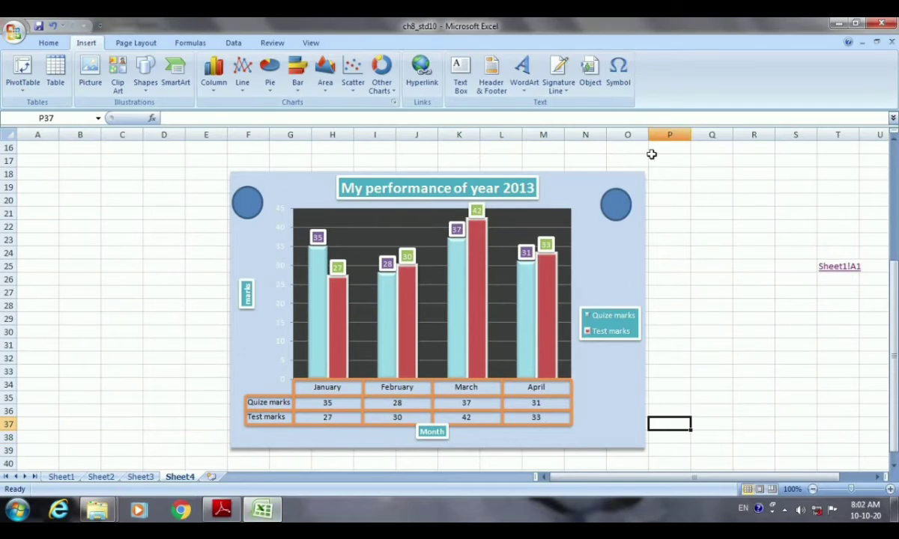
{"action": "left_click", "coordinate": [615, 217]}
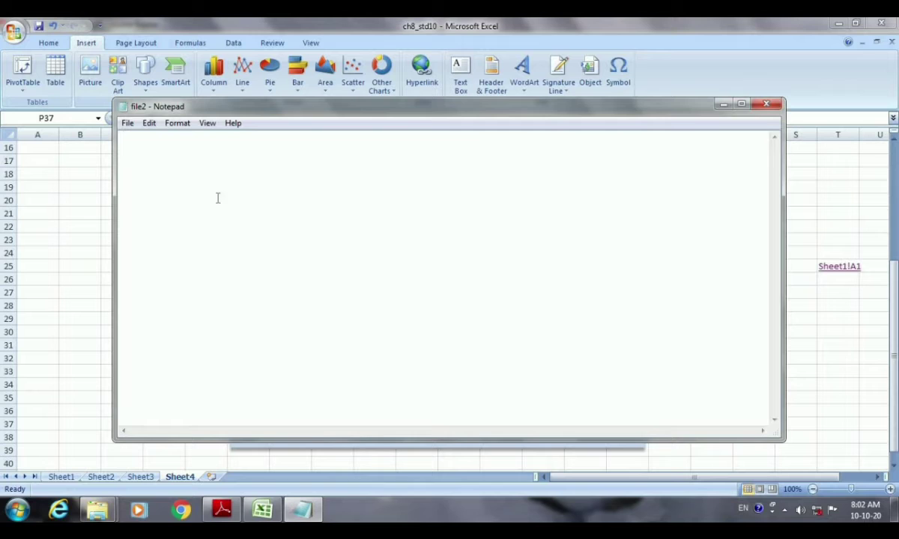
{"action": "left_click", "coordinate": [766, 103]}
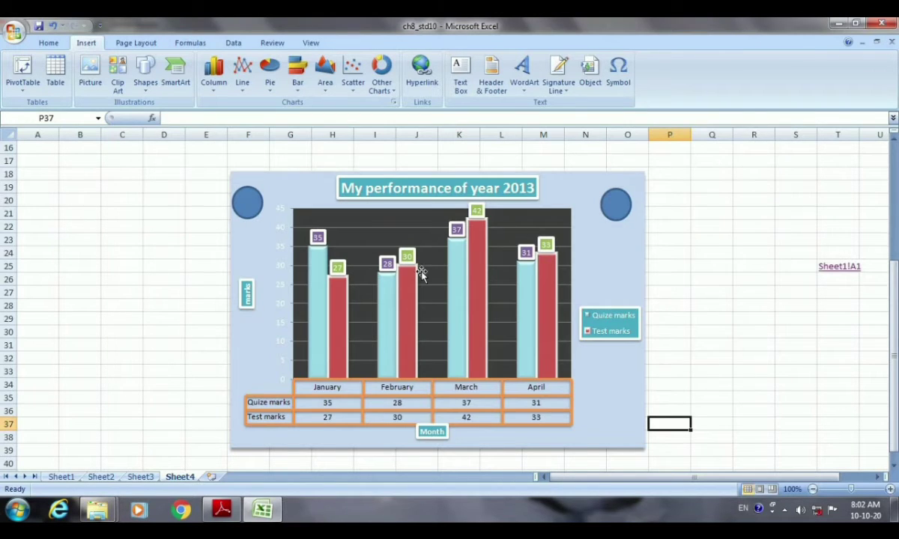
{"action": "left_click", "coordinate": [601, 318]}
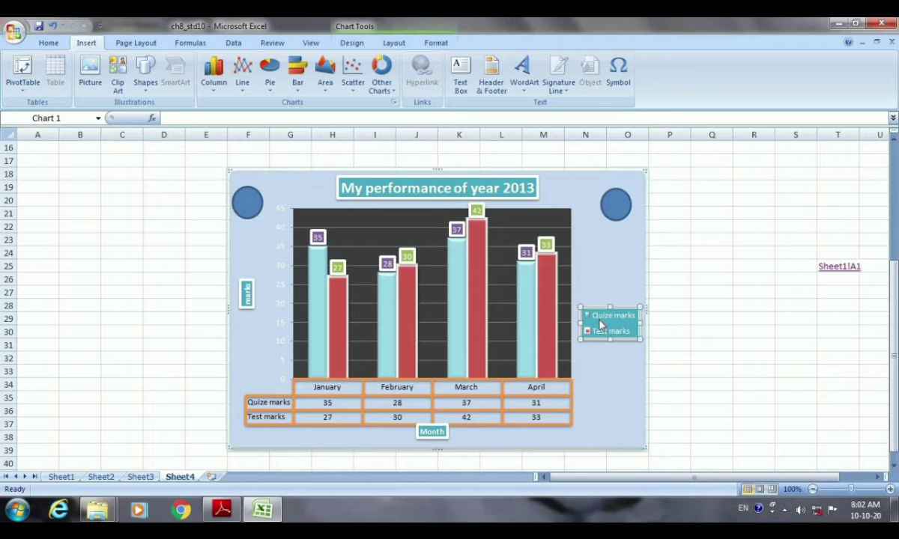
{"action": "left_click", "coordinate": [613, 206]}
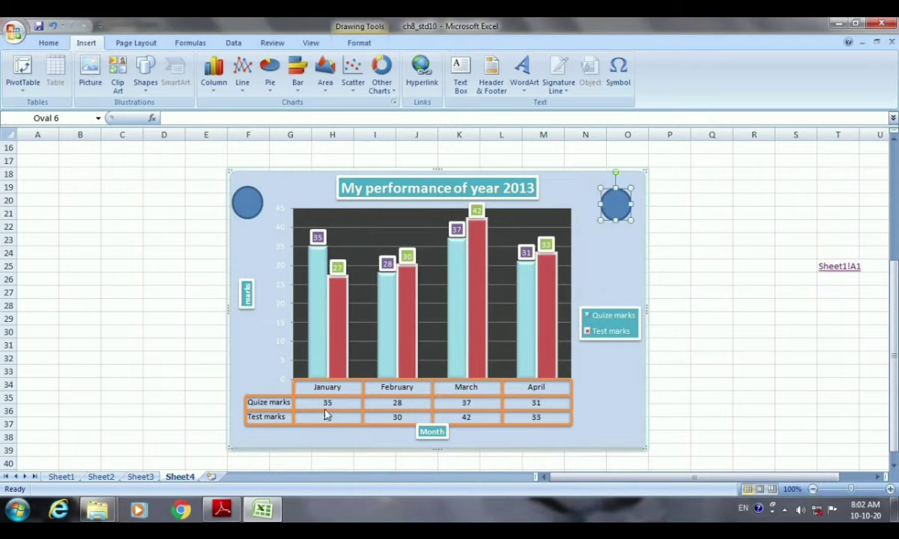
Switch to Adobe Reader and review the New Document hyperlink instructions and the link types in Figure 8.19 again.
{"action": "left_click", "coordinate": [222, 510]}
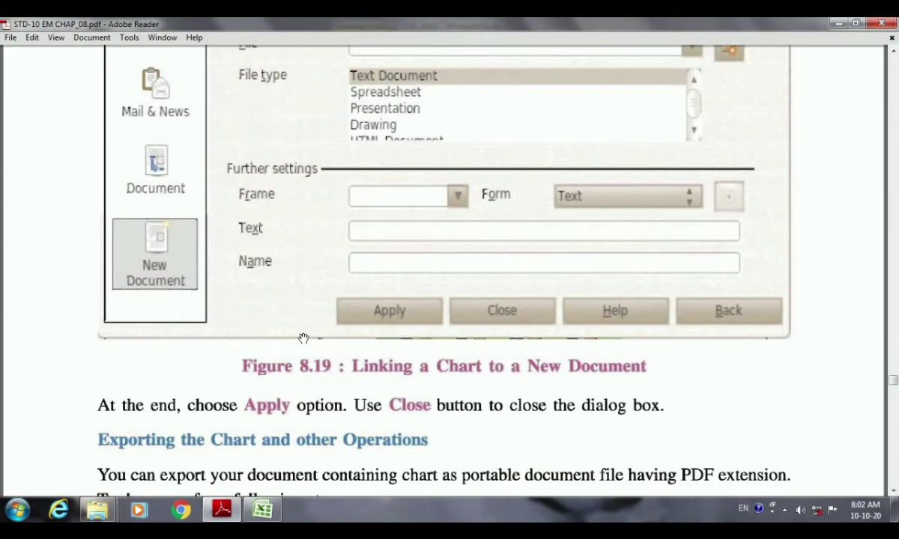
{"action": "scroll", "coordinate": [303, 339], "scroll_direction": "up", "scroll_amount": 5}
{"action": "scroll", "coordinate": [303, 338], "scroll_direction": "up", "scroll_amount": 3}
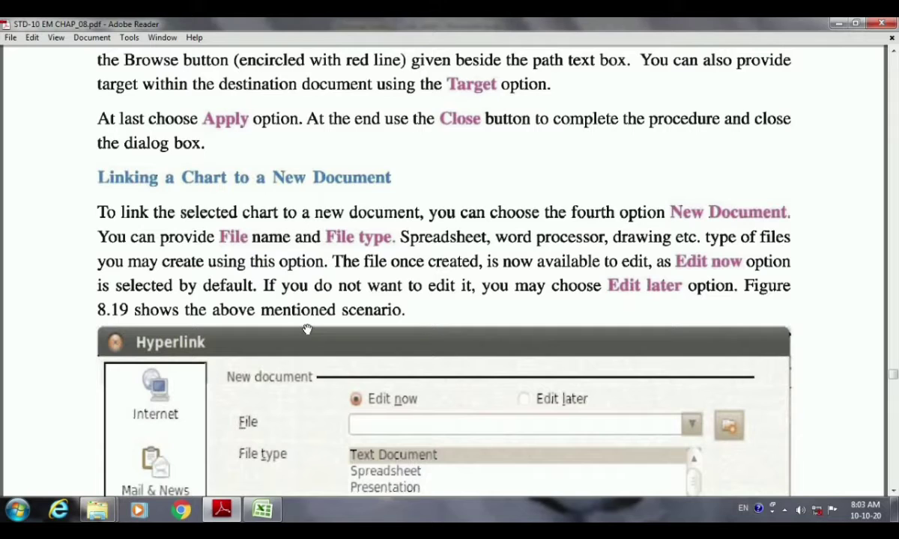
{"action": "scroll", "coordinate": [210, 327], "scroll_direction": "down", "scroll_amount": 2}
{"action": "scroll", "coordinate": [157, 345], "scroll_direction": "down", "scroll_amount": 2}
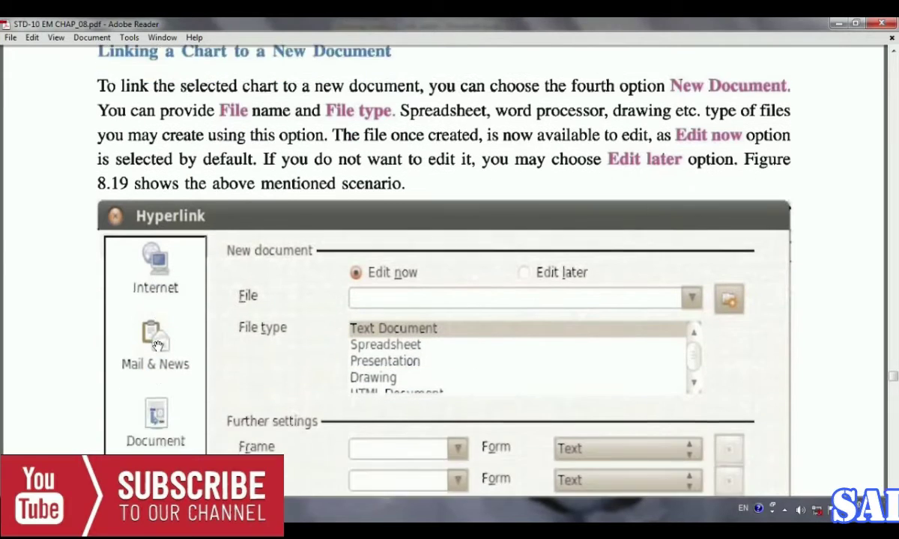
{"action": "scroll", "coordinate": [157, 345], "scroll_direction": "down", "scroll_amount": 1}
{"action": "scroll", "coordinate": [163, 396], "scroll_direction": "down", "scroll_amount": 1}
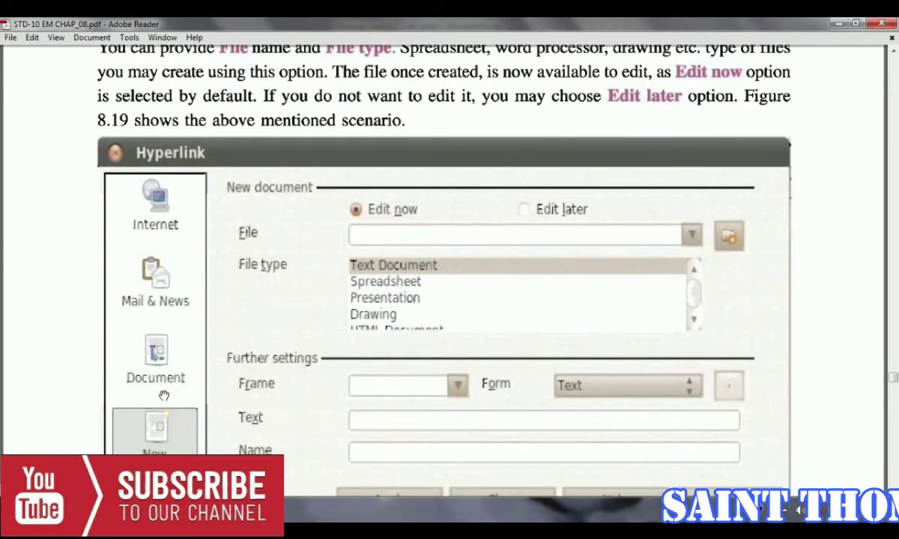
Review the complete New Document hyperlink dialog in Figure 8.19 through to its caption.
{"action": "scroll", "coordinate": [163, 395], "scroll_direction": "down", "scroll_amount": 1}
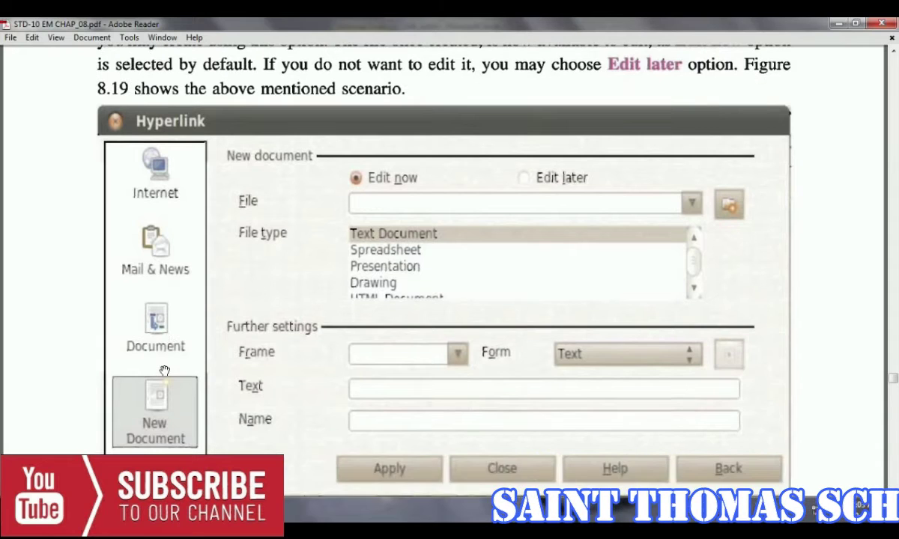
{"action": "scroll", "coordinate": [164, 372], "scroll_direction": "down", "scroll_amount": 1}
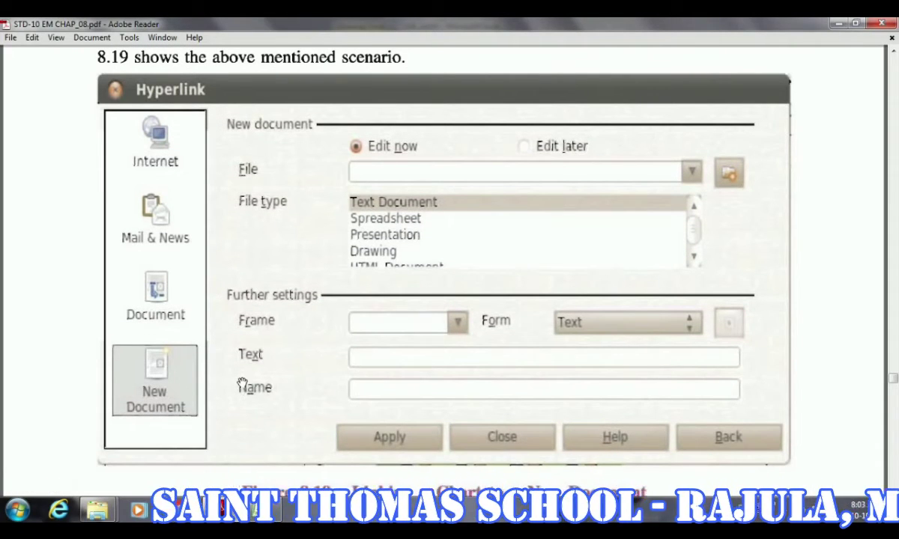
{"action": "scroll", "coordinate": [241, 384], "scroll_direction": "down", "scroll_amount": 3}
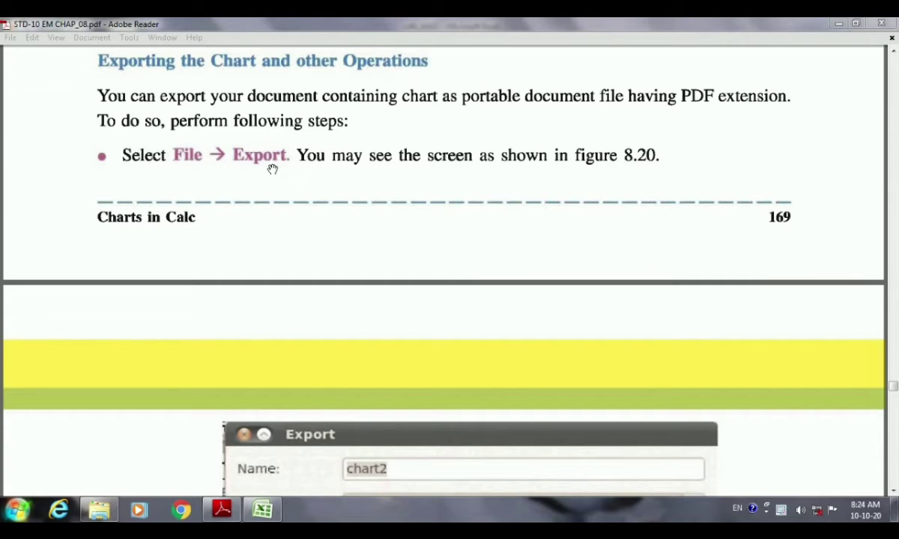
Read the "Exporting the Chart and other Operations" section with Figure 8.20 and the steps for choosing PDF and saving.
{"action": "left_click", "coordinate": [338, 222]}
{"action": "scroll", "coordinate": [338, 222], "scroll_direction": "down", "scroll_amount": 4}
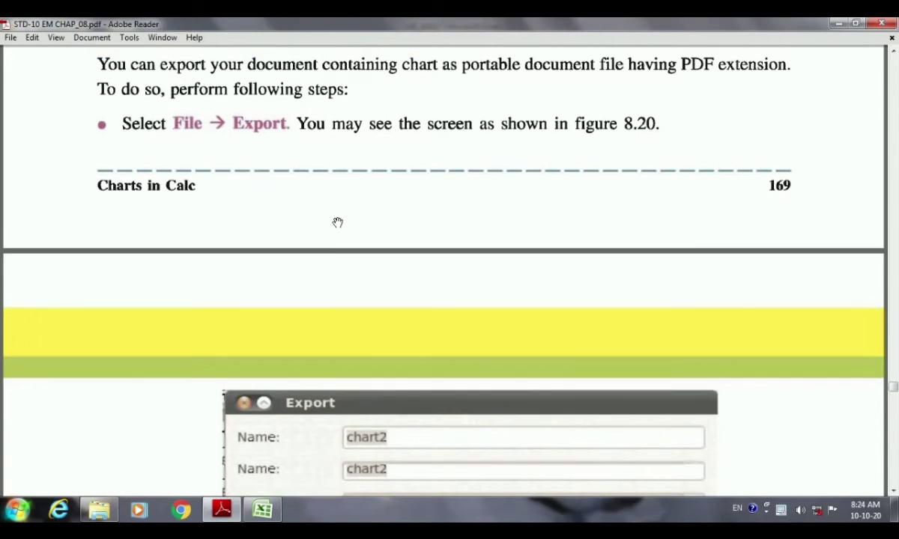
{"action": "scroll", "coordinate": [338, 222], "scroll_direction": "down", "scroll_amount": 2}
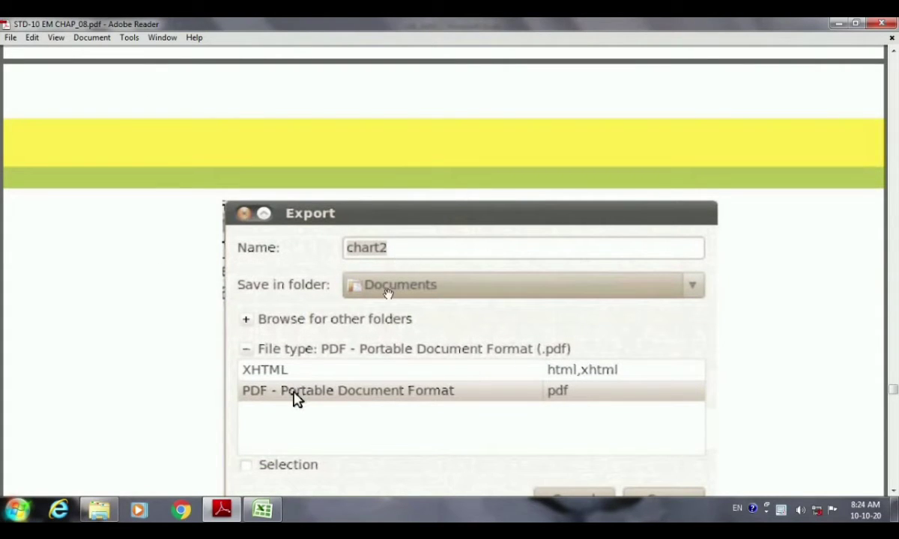
{"action": "scroll", "coordinate": [320, 318], "scroll_direction": "down", "scroll_amount": 1}
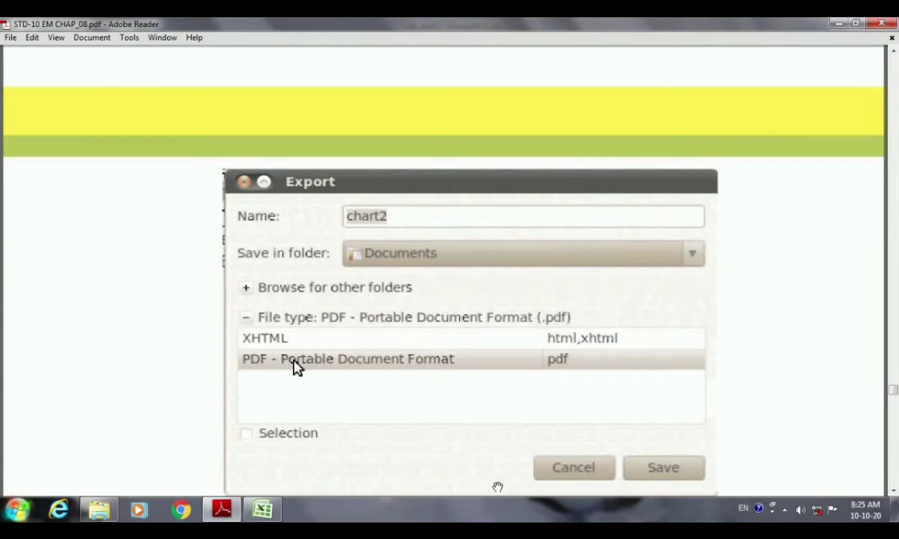
{"action": "scroll", "coordinate": [354, 392], "scroll_direction": "down", "scroll_amount": 4}
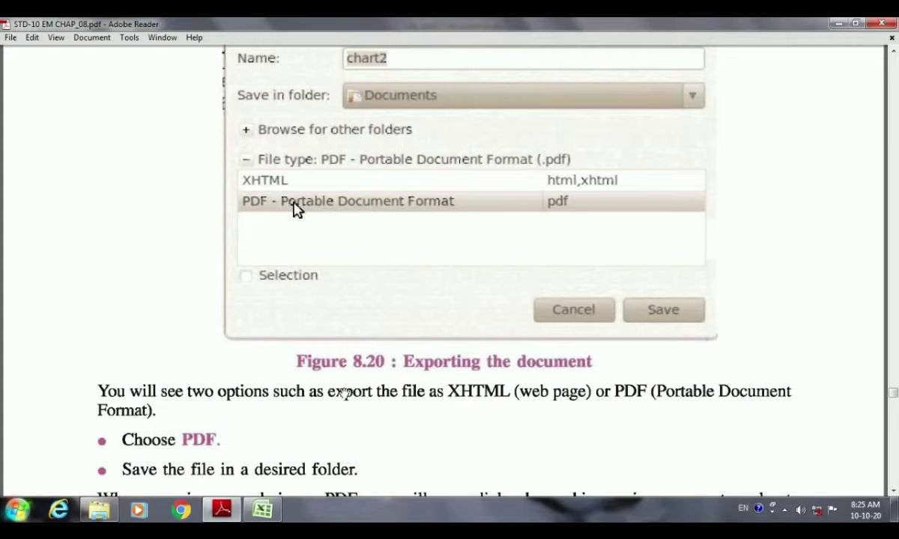
{"action": "scroll", "coordinate": [341, 405], "scroll_direction": "down", "scroll_amount": 2}
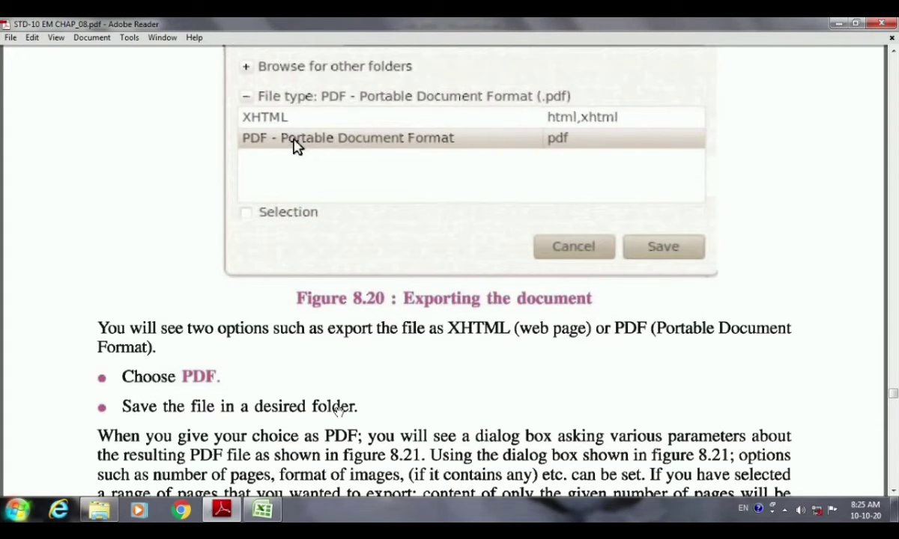
Read the PDF export parameters with Figure 8.21 and the paragraph on image formats on the following page.
{"action": "scroll", "coordinate": [338, 411], "scroll_direction": "down", "scroll_amount": 4}
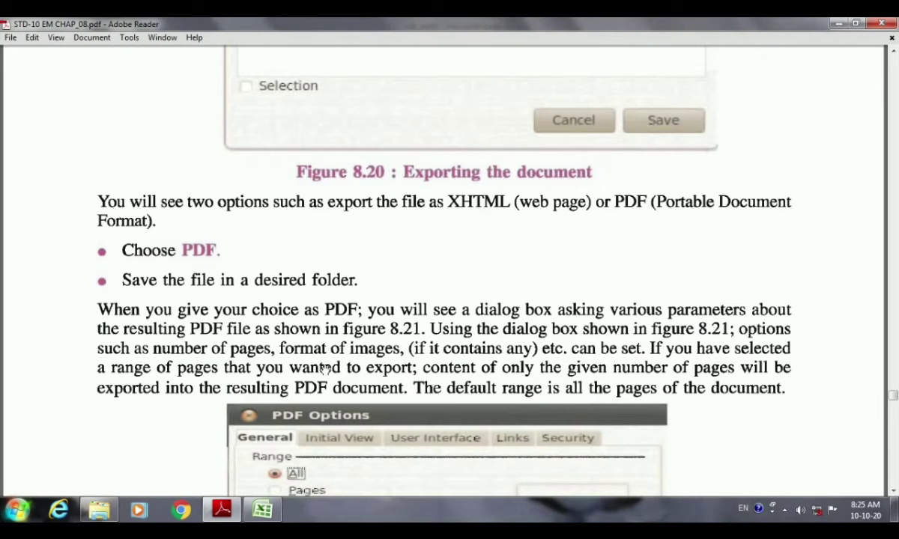
{"action": "scroll", "coordinate": [324, 368], "scroll_direction": "down", "scroll_amount": 5}
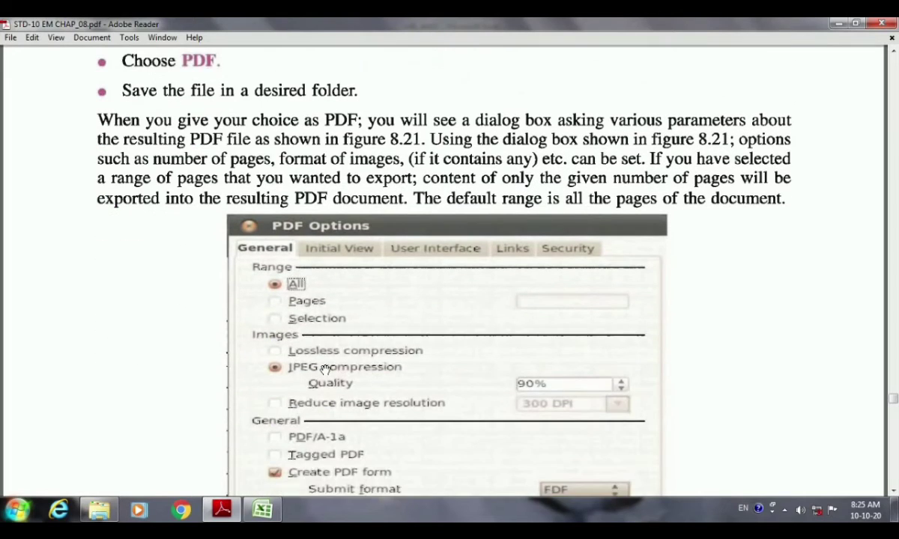
{"action": "scroll", "coordinate": [324, 368], "scroll_direction": "down", "scroll_amount": 2}
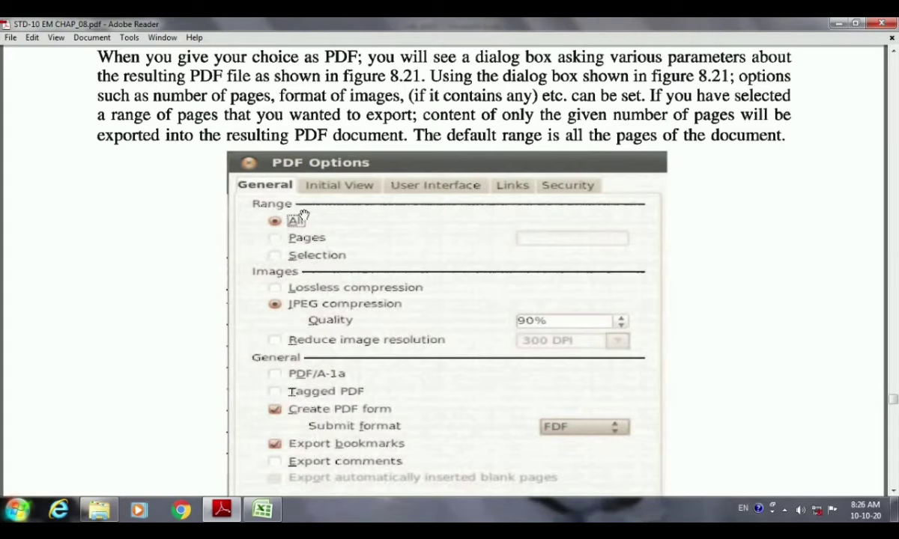
{"action": "scroll", "coordinate": [343, 293], "scroll_direction": "down", "scroll_amount": 2}
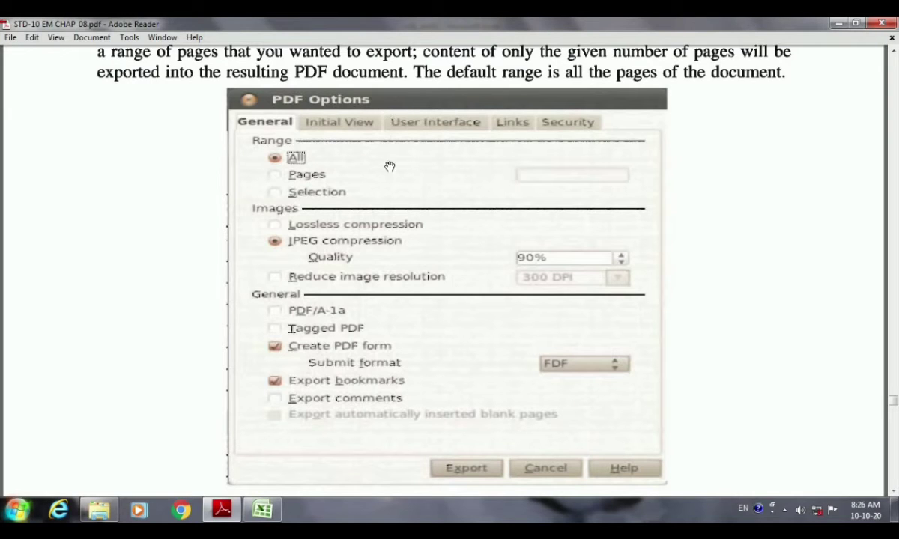
{"action": "scroll", "coordinate": [389, 185], "scroll_direction": "down", "scroll_amount": 3}
{"action": "scroll", "coordinate": [389, 187], "scroll_direction": "down", "scroll_amount": 8}
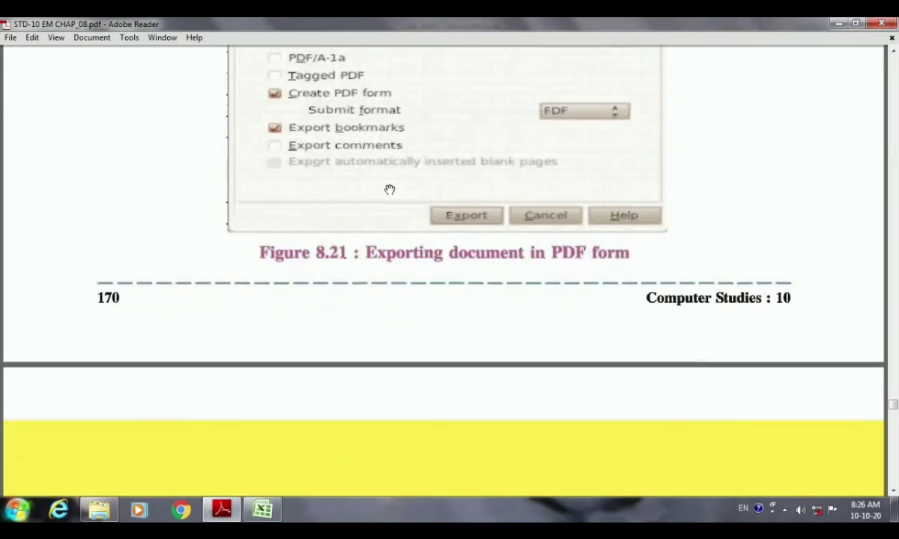
{"action": "scroll", "coordinate": [389, 189], "scroll_direction": "down", "scroll_amount": 2}
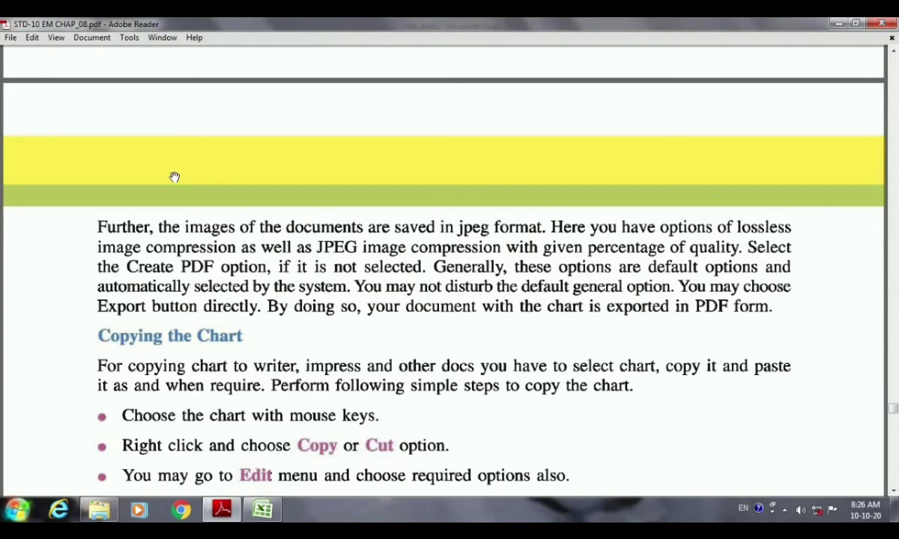
Recheck Figures 8.21 and 8.20 against the image compression text, and read on through copying, deleting and printing the chart.
{"action": "scroll", "coordinate": [170, 183], "scroll_direction": "up", "scroll_amount": 7}
{"action": "scroll", "coordinate": [127, 219], "scroll_direction": "up", "scroll_amount": 2}
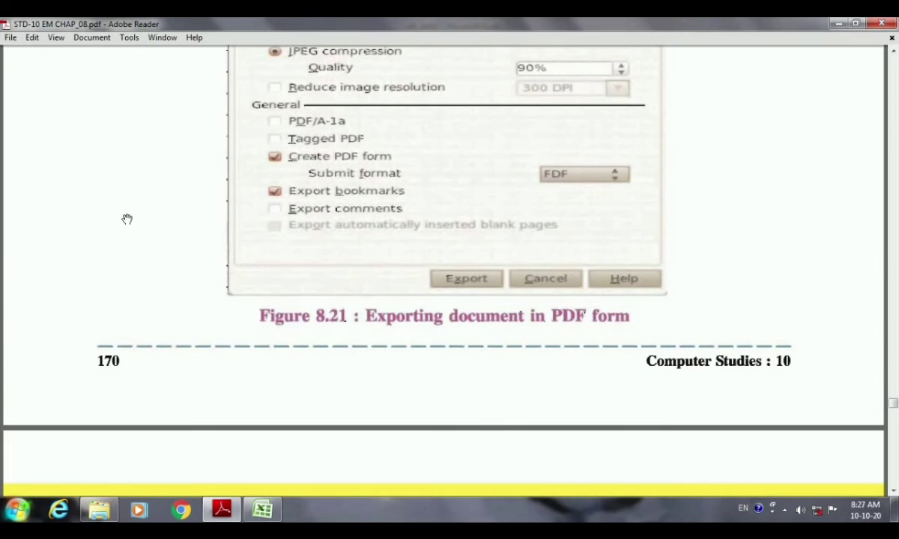
{"action": "scroll", "coordinate": [45, 237], "scroll_direction": "up", "scroll_amount": 1}
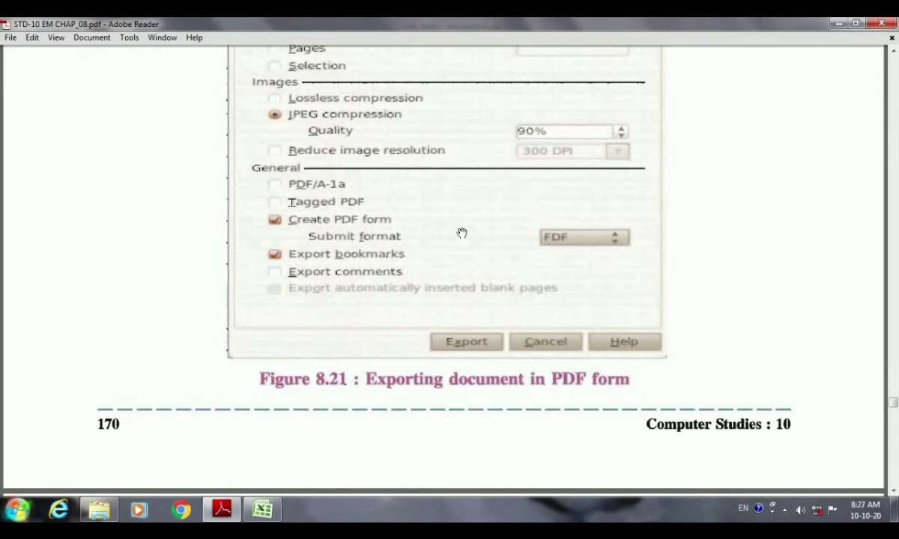
{"action": "scroll", "coordinate": [432, 227], "scroll_direction": "down", "scroll_amount": 10}
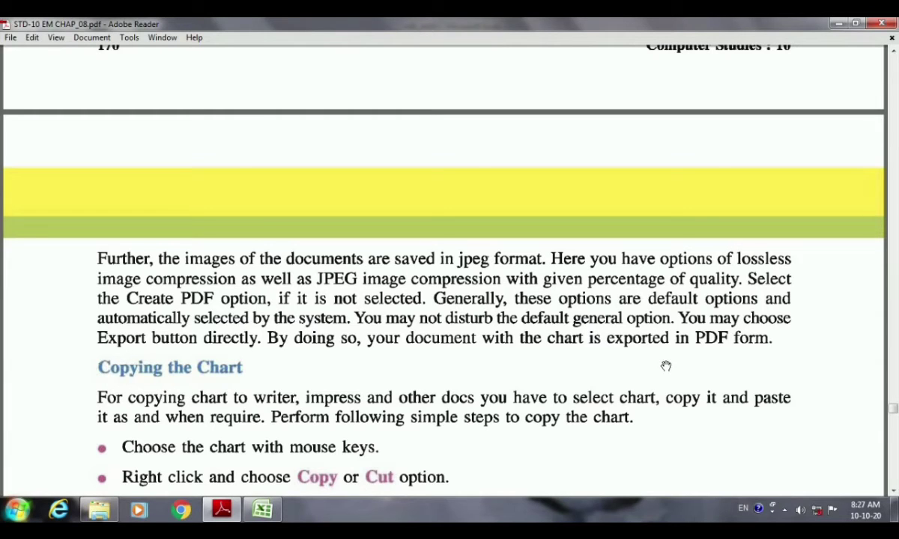
{"action": "scroll", "coordinate": [402, 332], "scroll_direction": "up", "scroll_amount": 10}
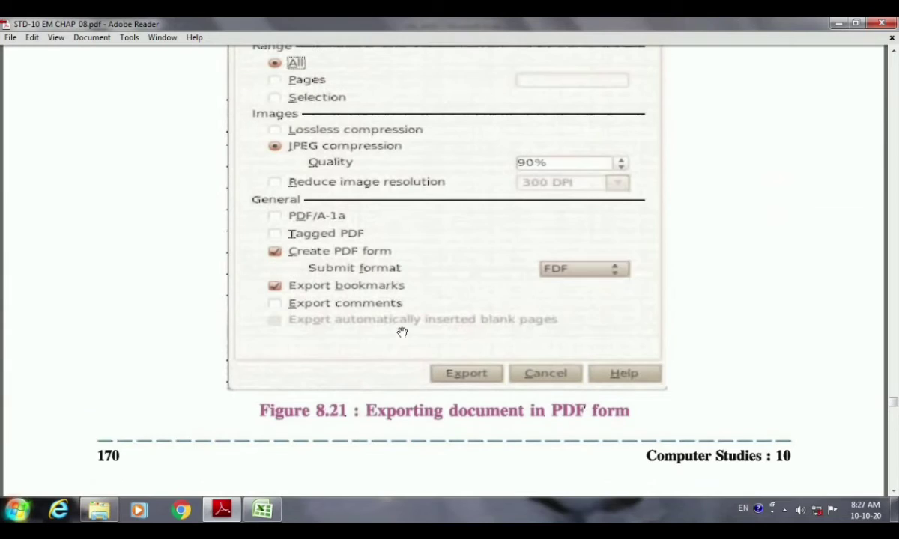
{"action": "scroll", "coordinate": [402, 332], "scroll_direction": "up", "scroll_amount": 4}
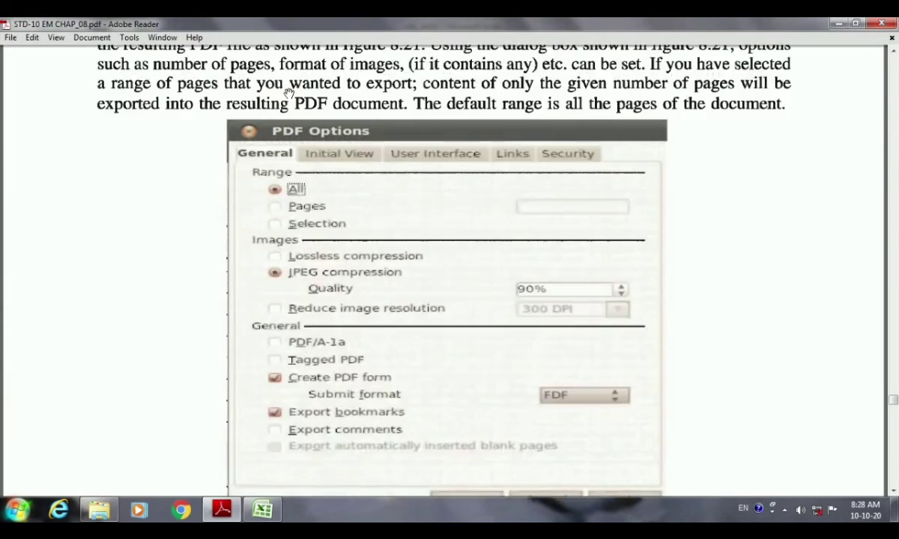
{"action": "scroll", "coordinate": [289, 91], "scroll_direction": "up", "scroll_amount": 12}
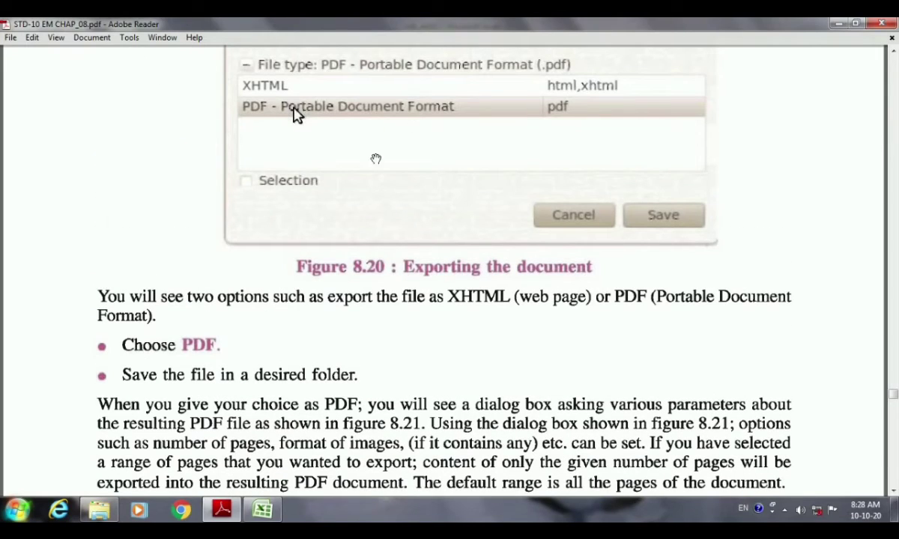
{"action": "scroll", "coordinate": [551, 236], "scroll_direction": "down", "scroll_amount": 5}
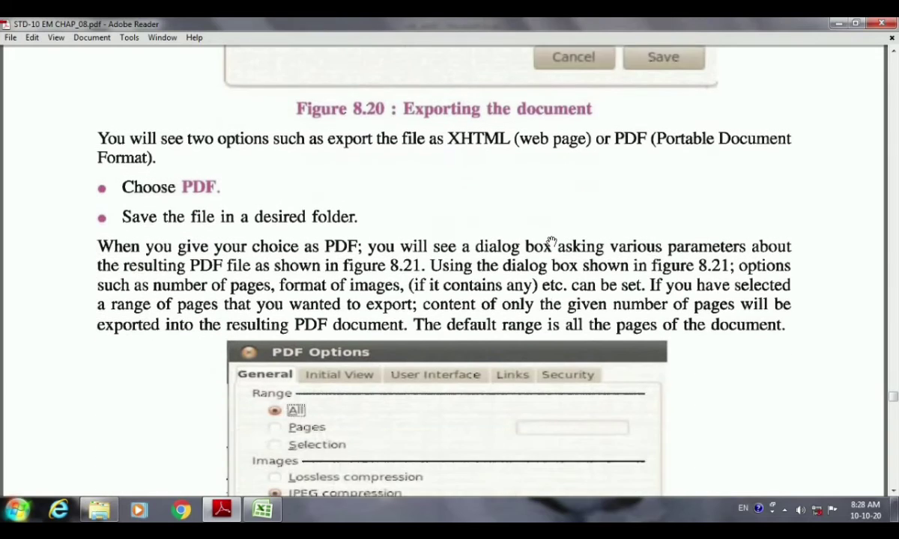
{"action": "scroll", "coordinate": [551, 241], "scroll_direction": "down", "scroll_amount": 9}
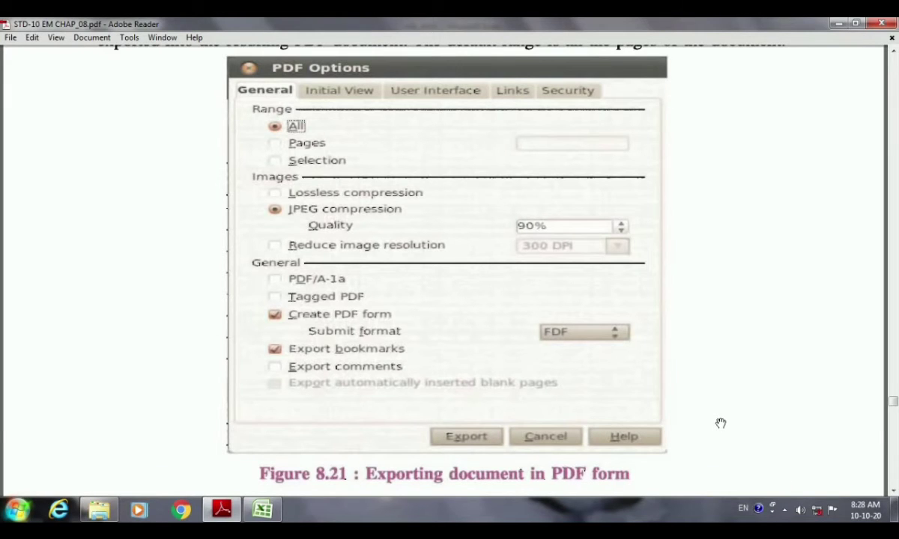
{"action": "scroll", "coordinate": [715, 420], "scroll_direction": "down", "scroll_amount": 15}
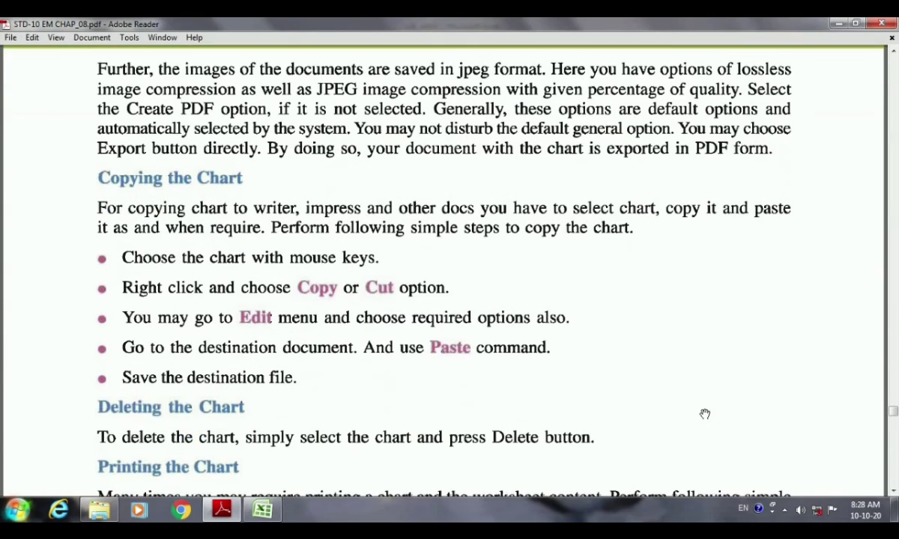
{"action": "scroll", "coordinate": [705, 414], "scroll_direction": "down", "scroll_amount": 3}
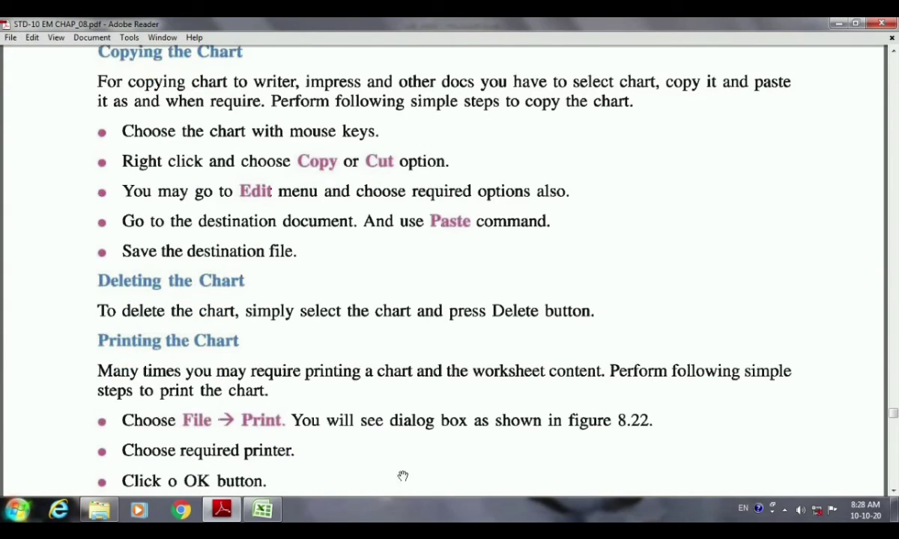
Switch to Excel and copy the "My performance of year 2013" chart from Sheet4 to Sheet3 at cell F7.
{"action": "left_click", "coordinate": [263, 510]}
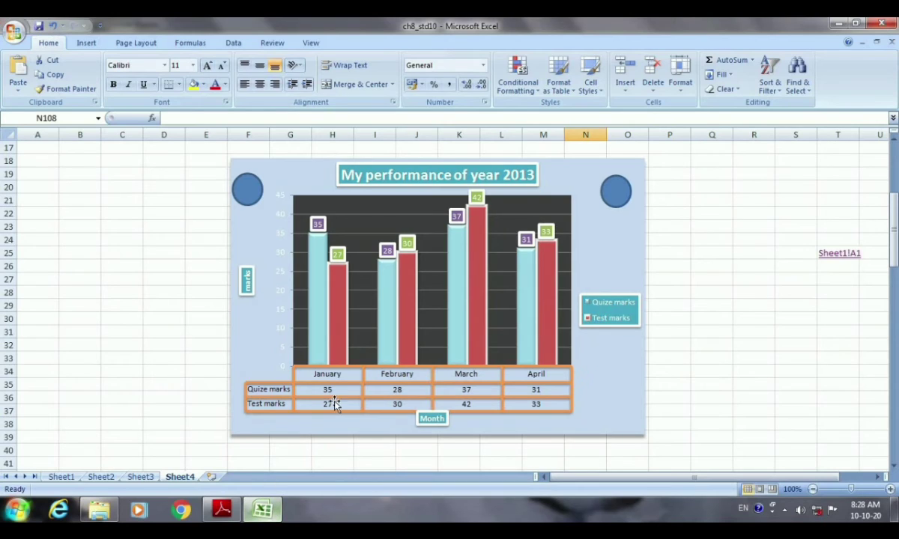
{"action": "right_click", "coordinate": [418, 330]}
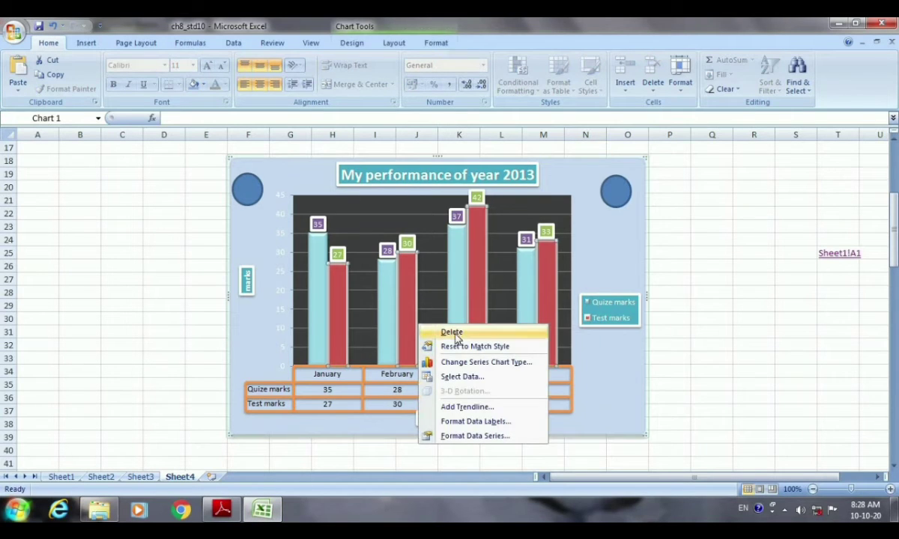
{"action": "right_click", "coordinate": [589, 248]}
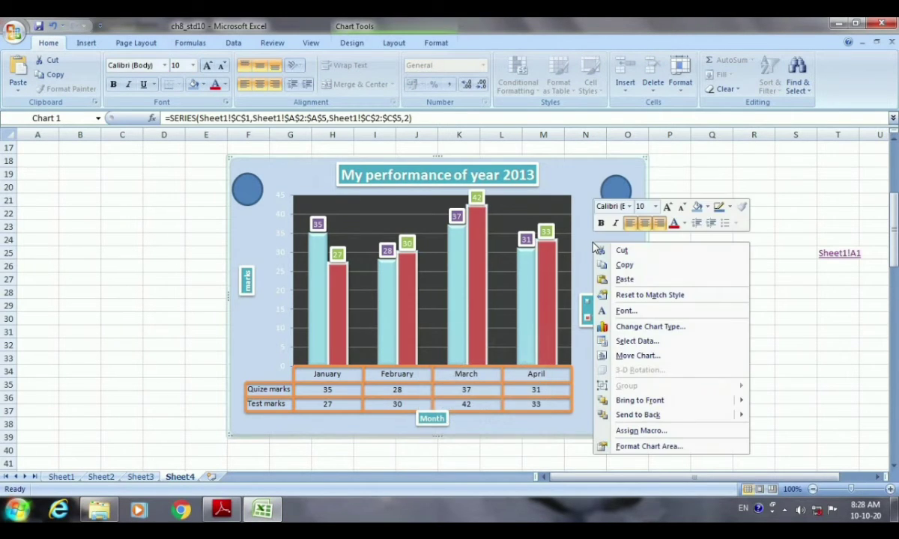
{"action": "left_click", "coordinate": [623, 266]}
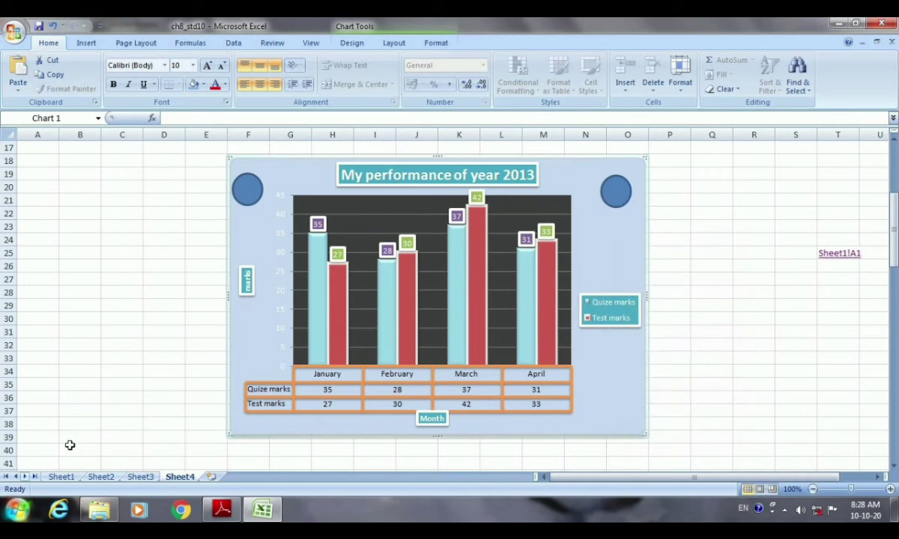
{"action": "left_click", "coordinate": [140, 478]}
{"action": "right_click", "coordinate": [233, 228]}
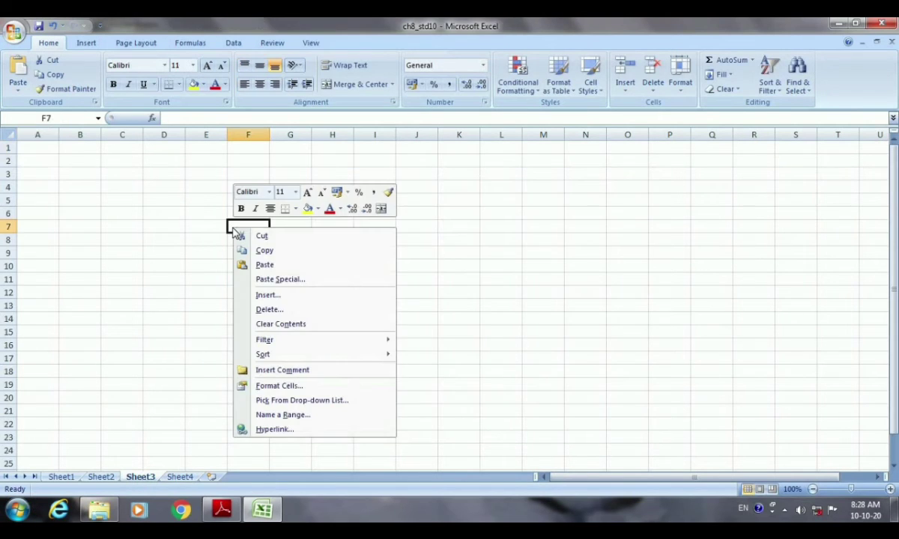
{"action": "left_click", "coordinate": [263, 266]}
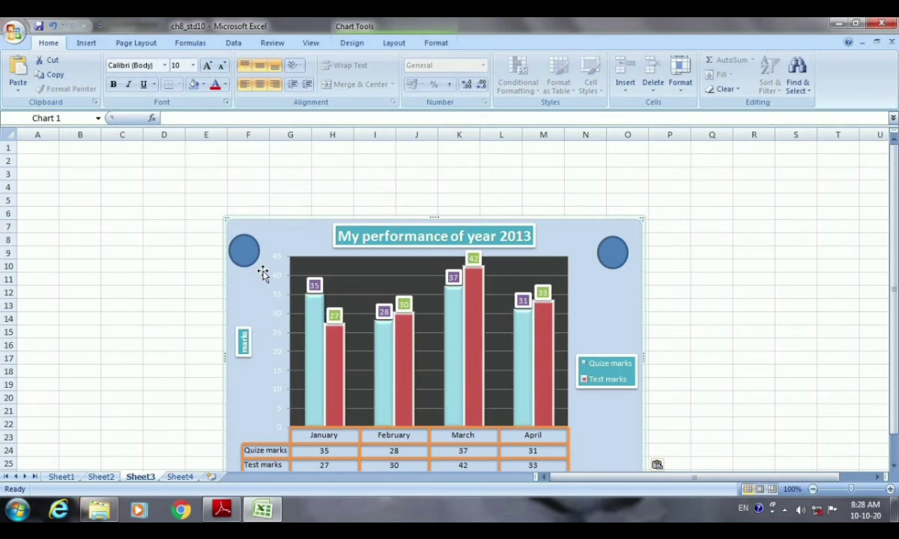
Compare the pasted chart on Sheet3 with the original on Sheet4.
{"action": "scroll", "coordinate": [517, 344], "scroll_direction": "down", "scroll_amount": 2}
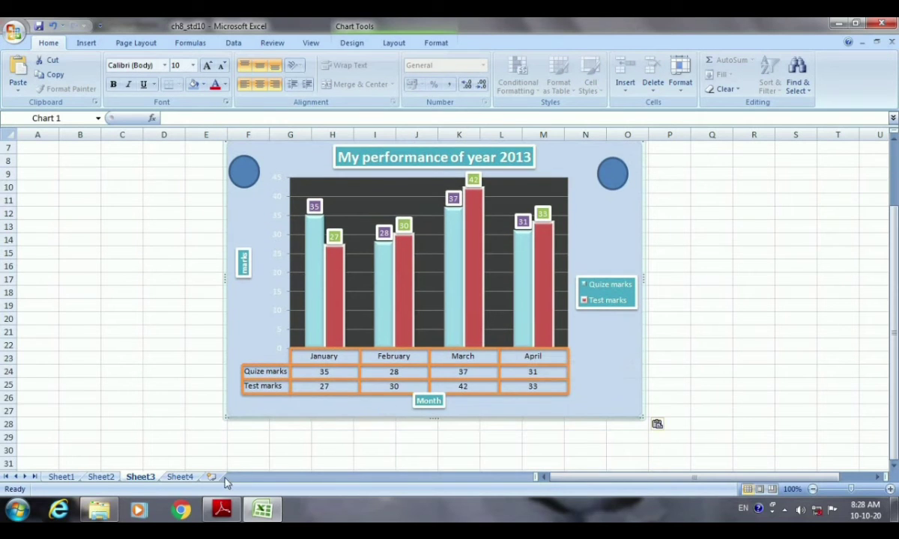
{"action": "left_click", "coordinate": [182, 478]}
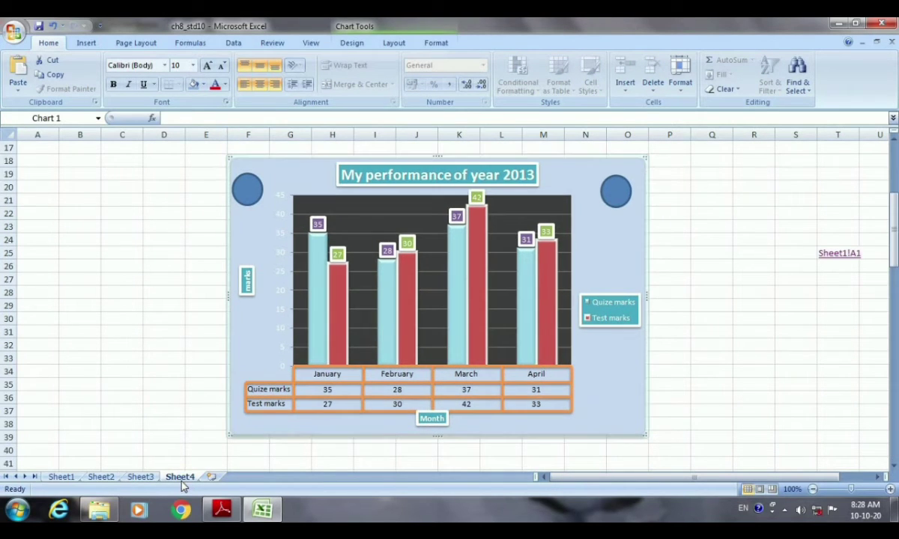
{"action": "left_click", "coordinate": [144, 478]}
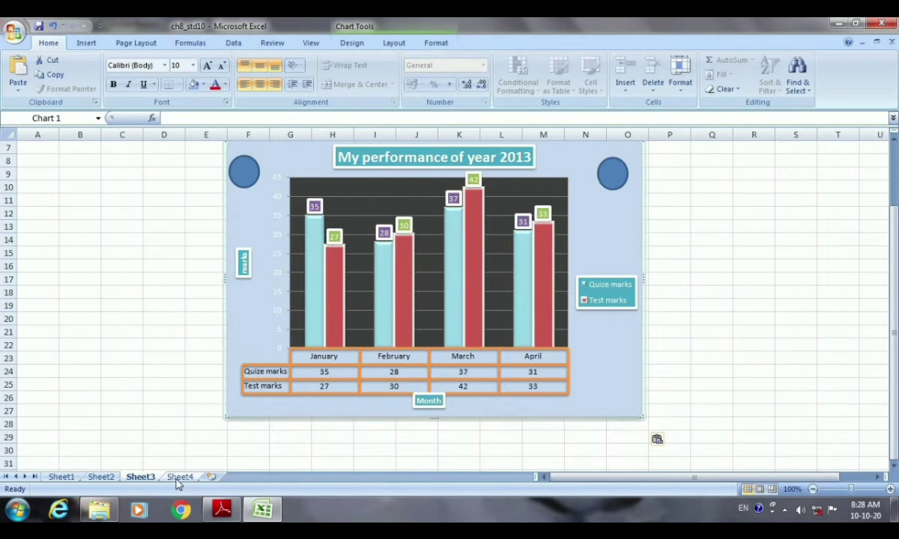
On Sheet4, delete the plot area background of the "My performance of year 2013" chart, and delete the whole chart.
{"action": "left_click", "coordinate": [179, 478]}
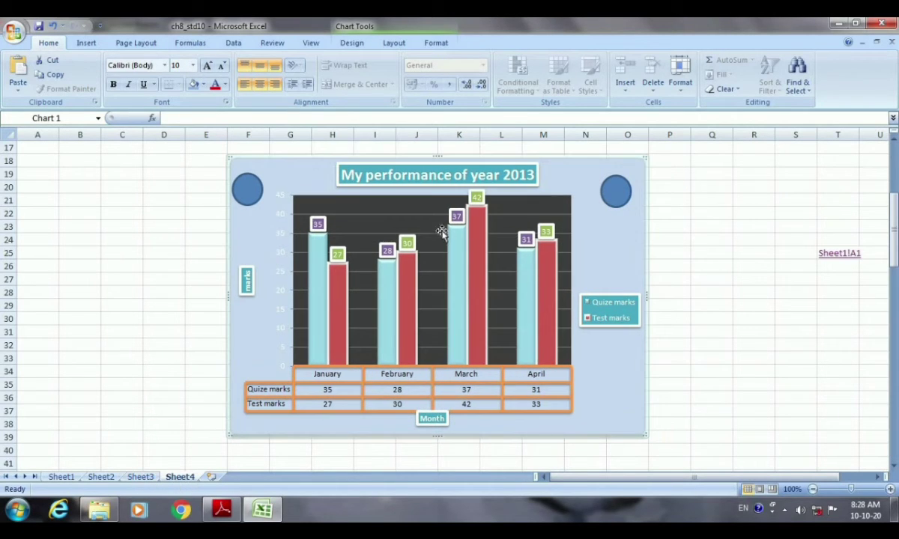
{"action": "right_click", "coordinate": [528, 203]}
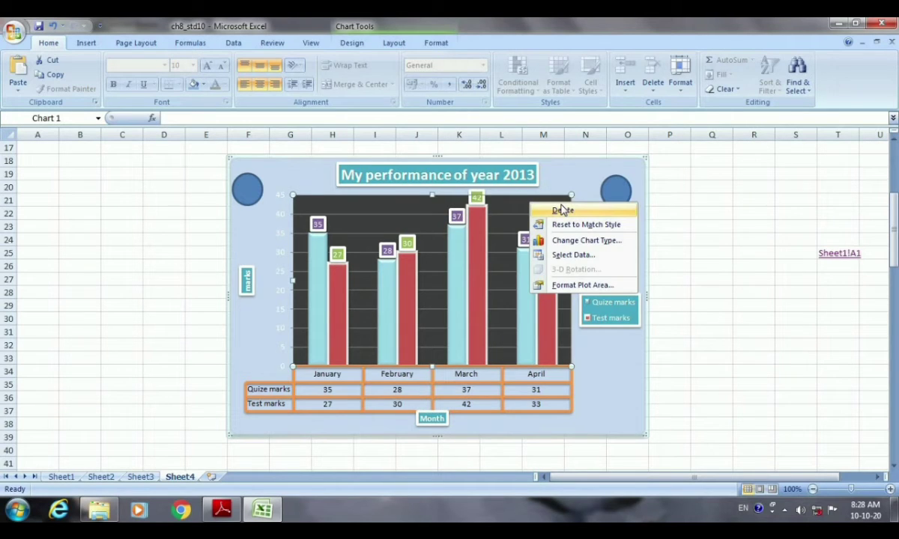
{"action": "left_click", "coordinate": [564, 210]}
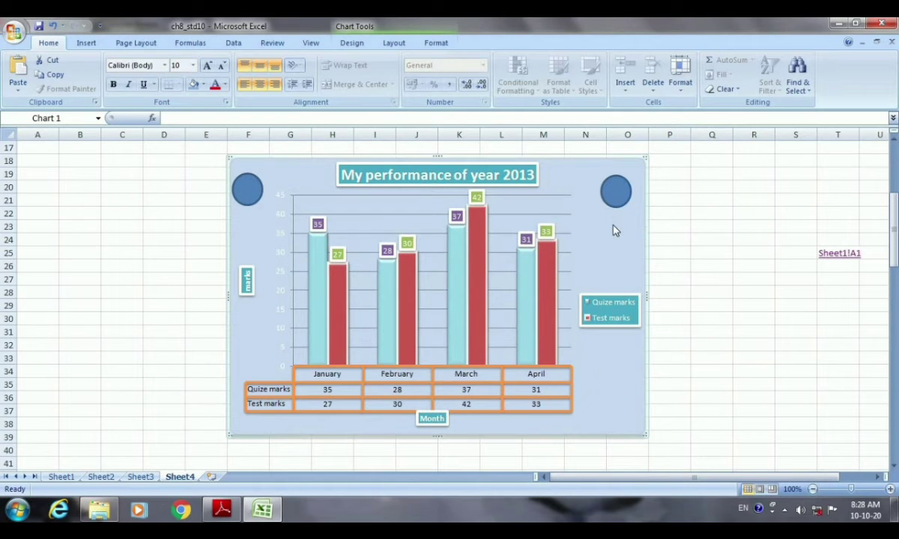
{"action": "right_click", "coordinate": [616, 230]}
{"action": "left_click", "coordinate": [604, 229]}
{"action": "key", "text": "Delete"}
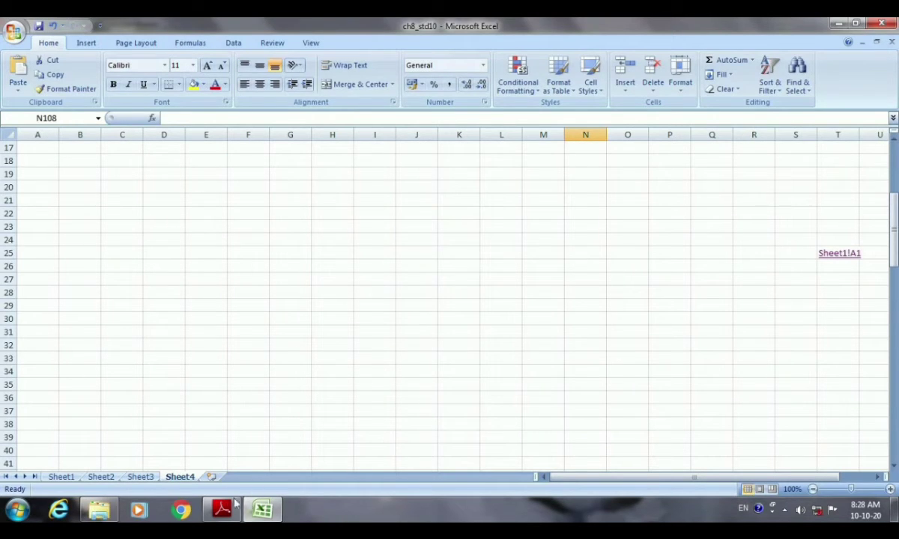
Check the copied chart on Sheet3, and switch to Adobe Reader to read the deleting and printing instructions for charts.
{"action": "left_click", "coordinate": [152, 481]}
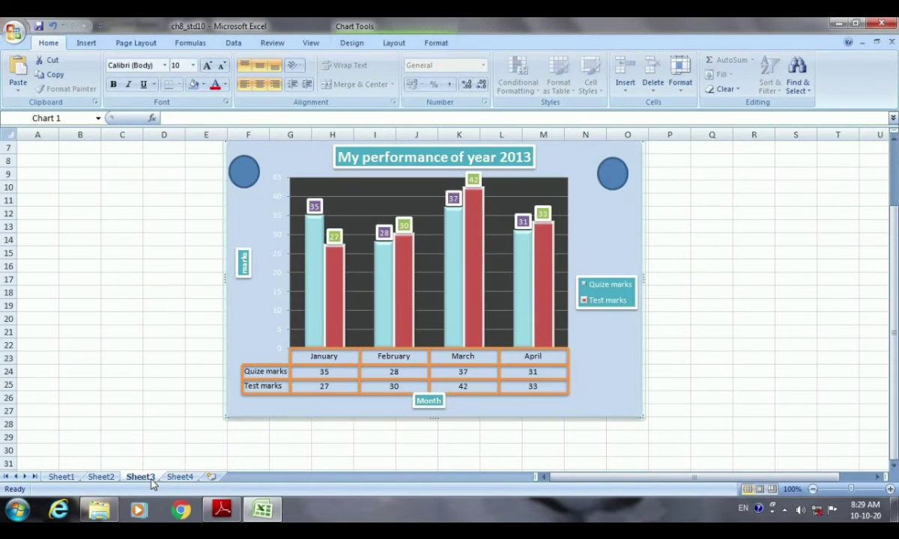
{"action": "left_click", "coordinate": [221, 511]}
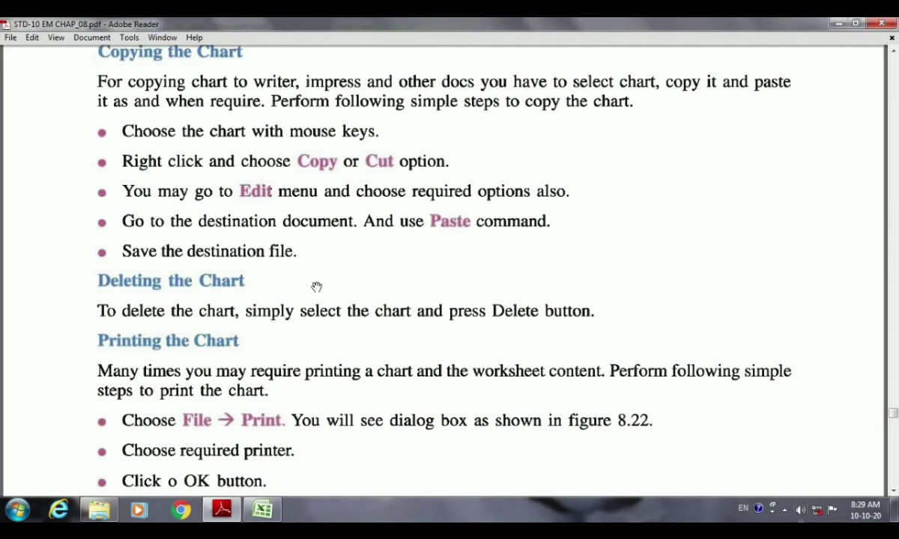
{"action": "scroll", "coordinate": [281, 300], "scroll_direction": "down", "scroll_amount": 1}
{"action": "scroll", "coordinate": [281, 300], "scroll_direction": "down", "scroll_amount": 4}
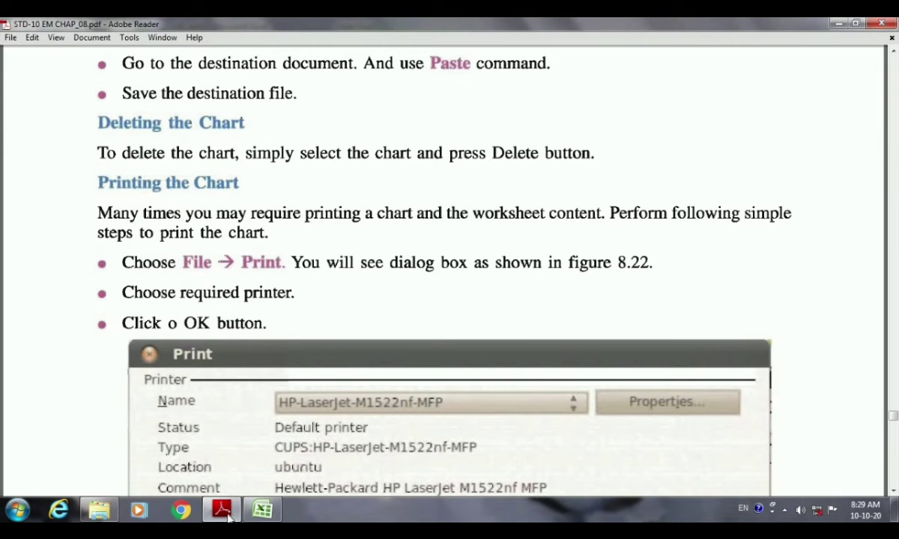
Switch to Excel, review the available printers for the selected Sheet3 chart, and view its print preview without printing.
{"action": "left_click", "coordinate": [263, 511]}
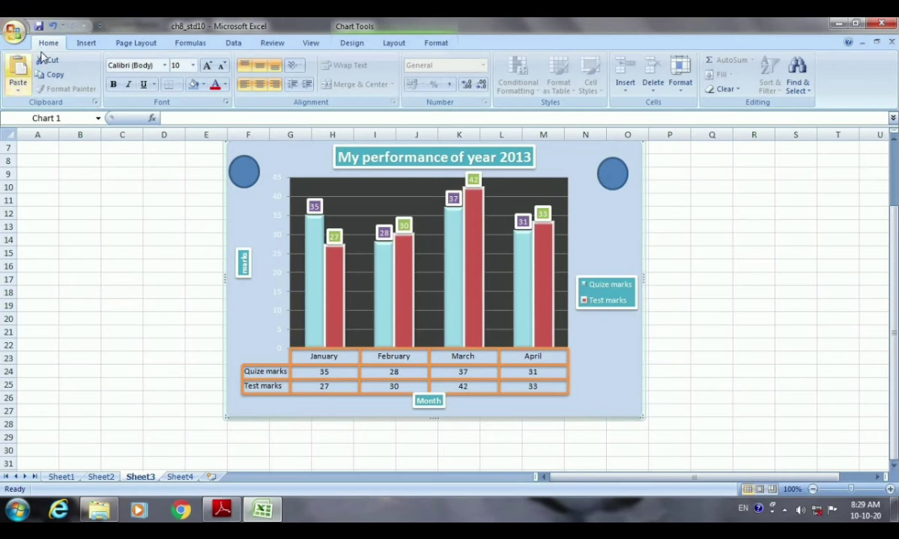
{"action": "left_click", "coordinate": [17, 32]}
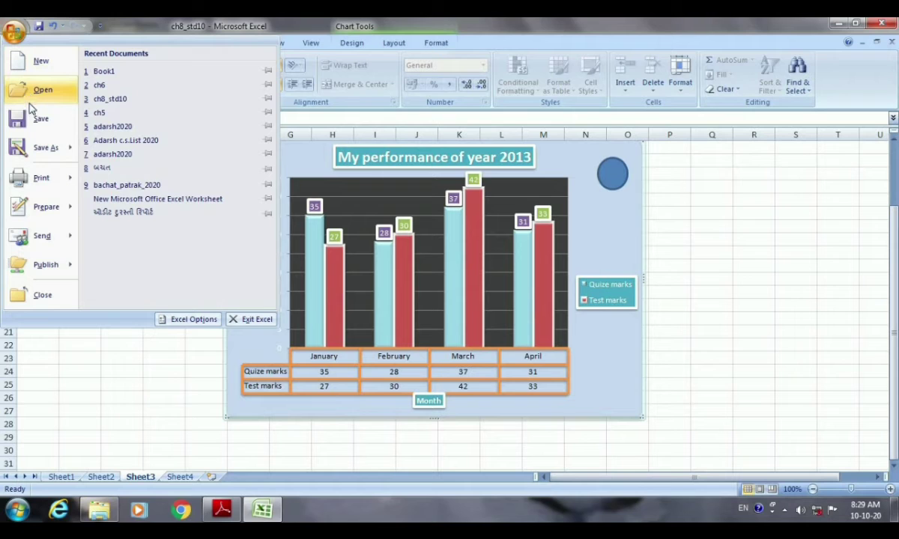
{"action": "left_click", "coordinate": [31, 174]}
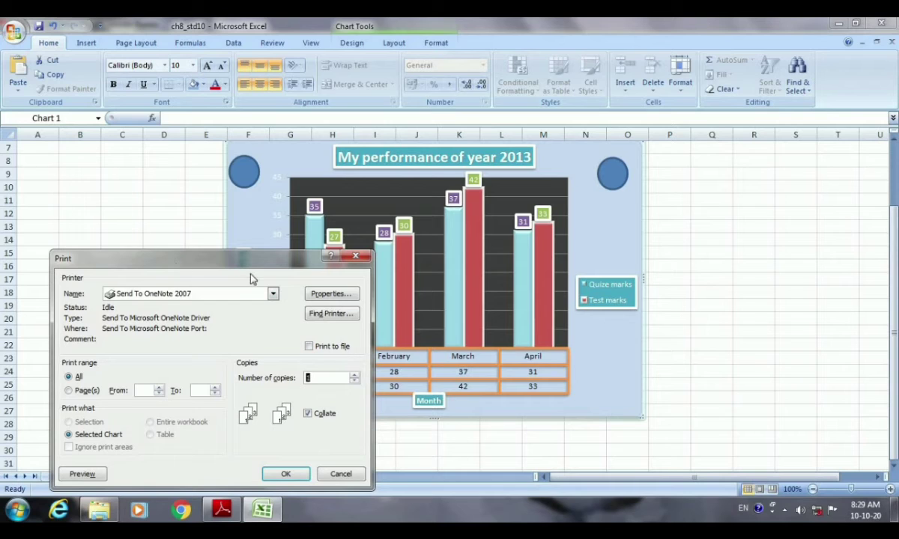
{"action": "left_click", "coordinate": [273, 294]}
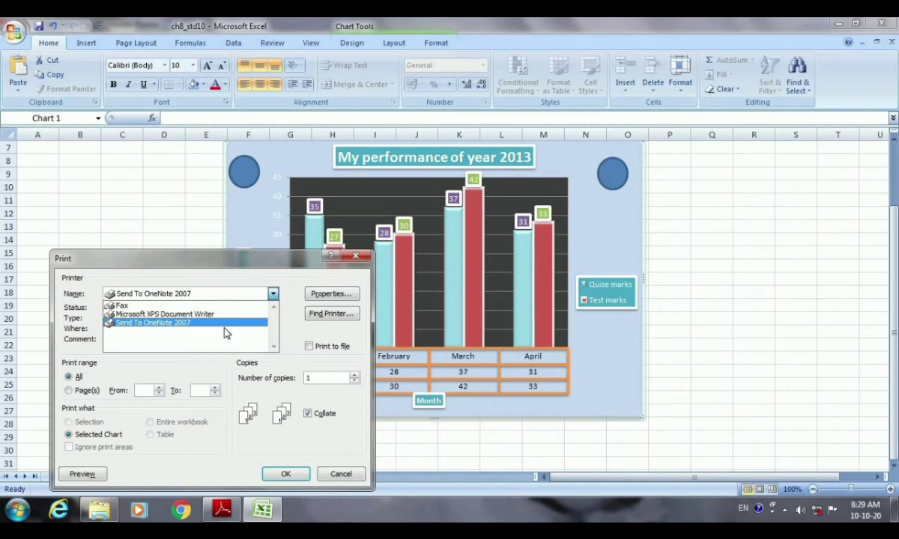
{"action": "left_click", "coordinate": [201, 293]}
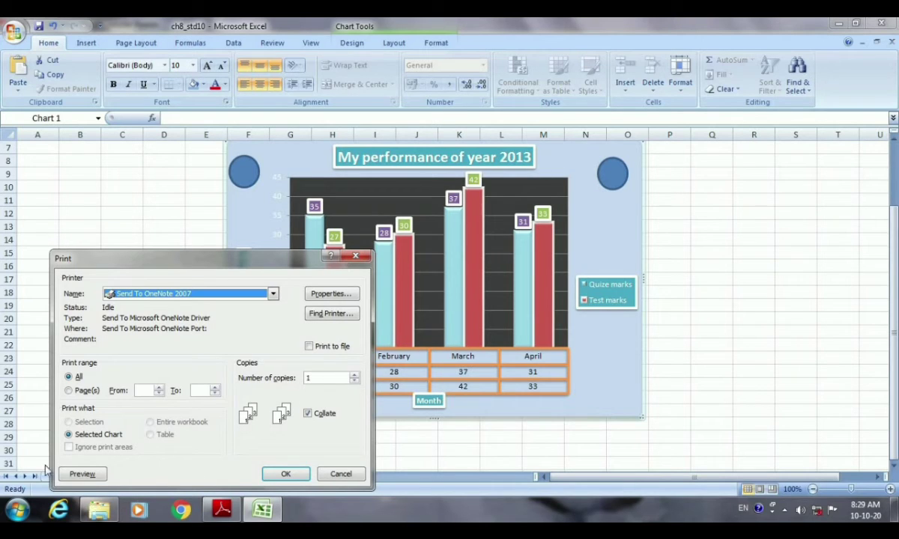
{"action": "left_click", "coordinate": [82, 474]}
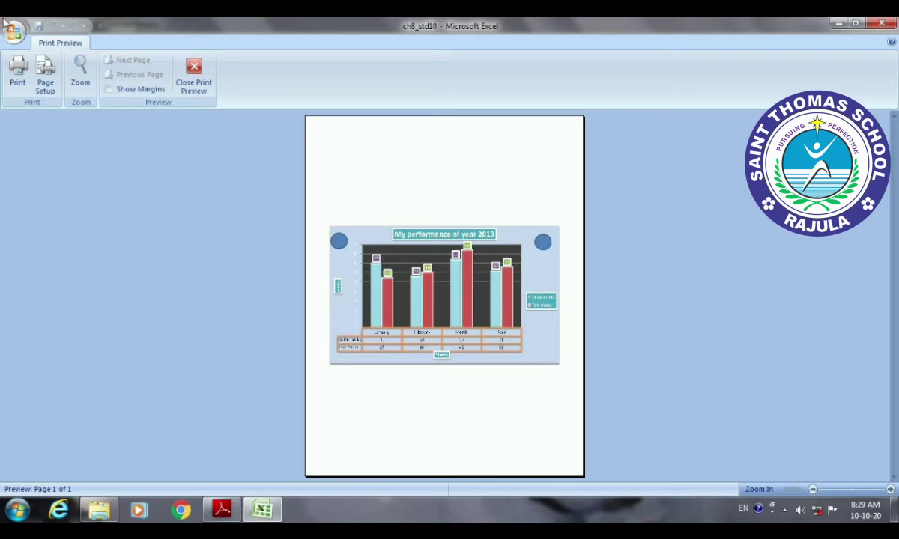
{"action": "left_click", "coordinate": [195, 71]}
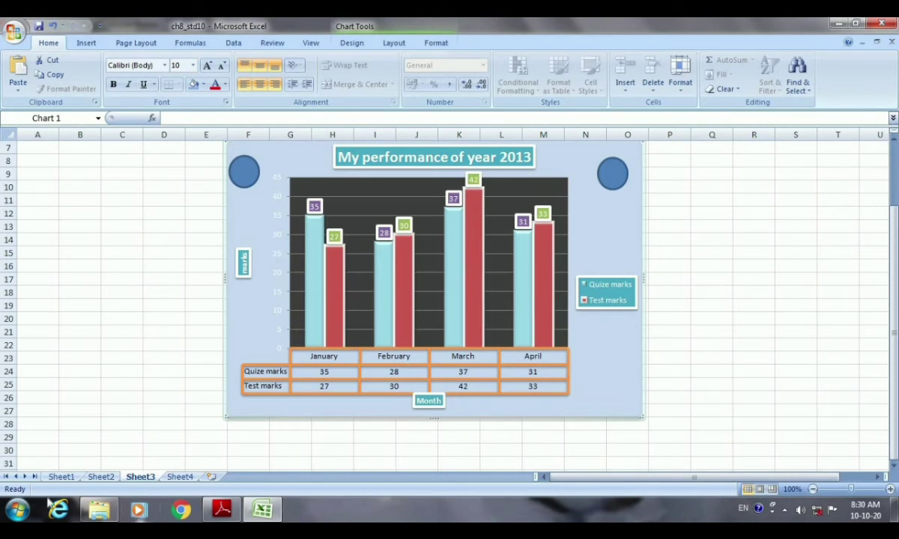
Switch to Adobe Reader and read the printing steps, Figure 8.22 and the following note on checking the page preview.
{"action": "left_click", "coordinate": [222, 510]}
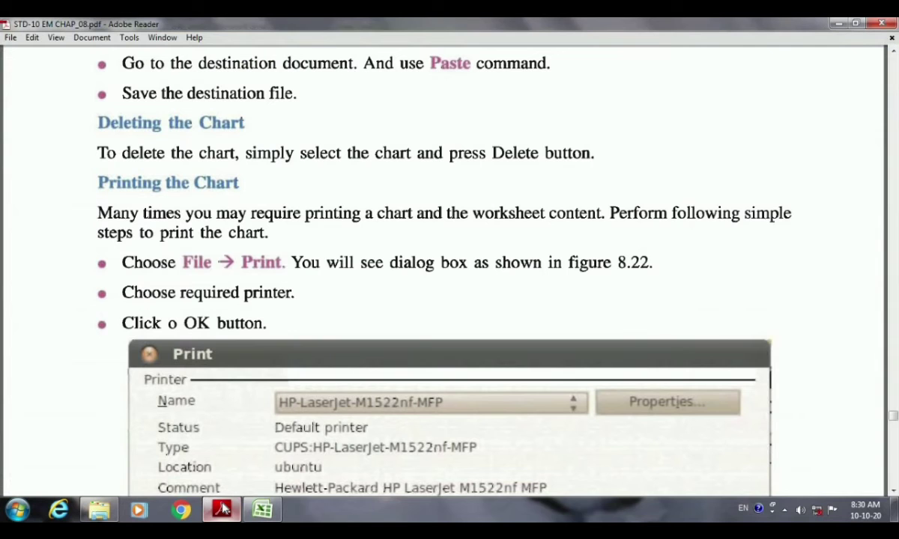
{"action": "scroll", "coordinate": [522, 370], "scroll_direction": "down", "scroll_amount": 1}
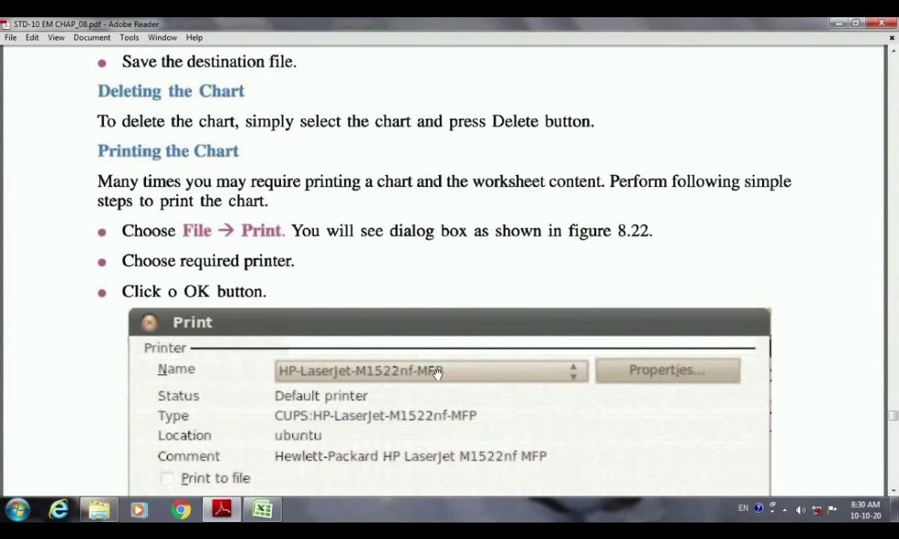
{"action": "scroll", "coordinate": [437, 372], "scroll_direction": "down", "scroll_amount": 1}
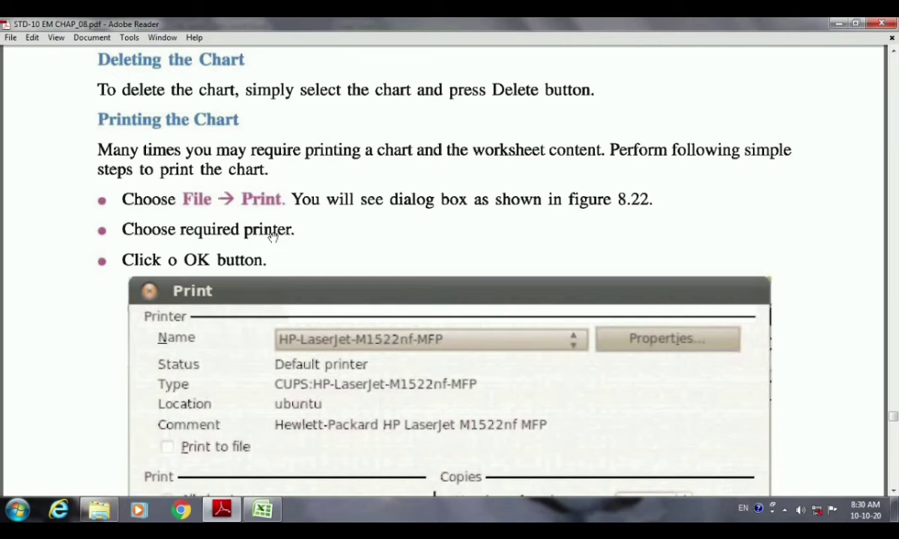
{"action": "scroll", "coordinate": [397, 365], "scroll_direction": "down", "scroll_amount": 5}
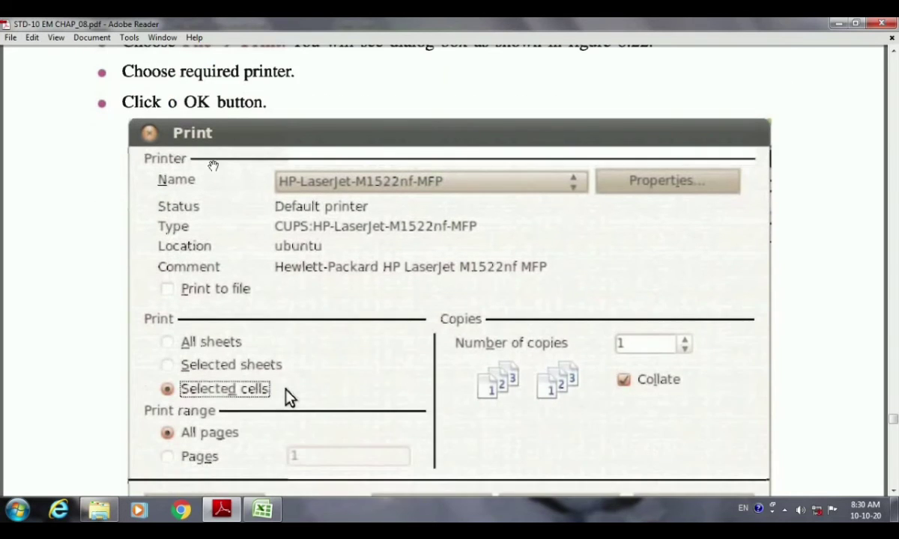
{"action": "scroll", "coordinate": [352, 214], "scroll_direction": "down", "scroll_amount": 5}
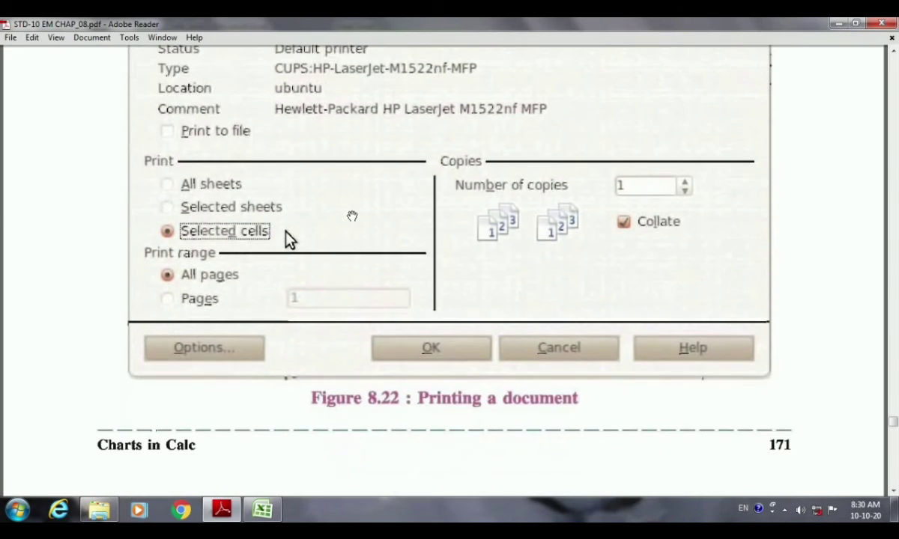
{"action": "scroll", "coordinate": [352, 217], "scroll_direction": "down", "scroll_amount": 2}
{"action": "scroll", "coordinate": [352, 217], "scroll_direction": "down", "scroll_amount": 8}
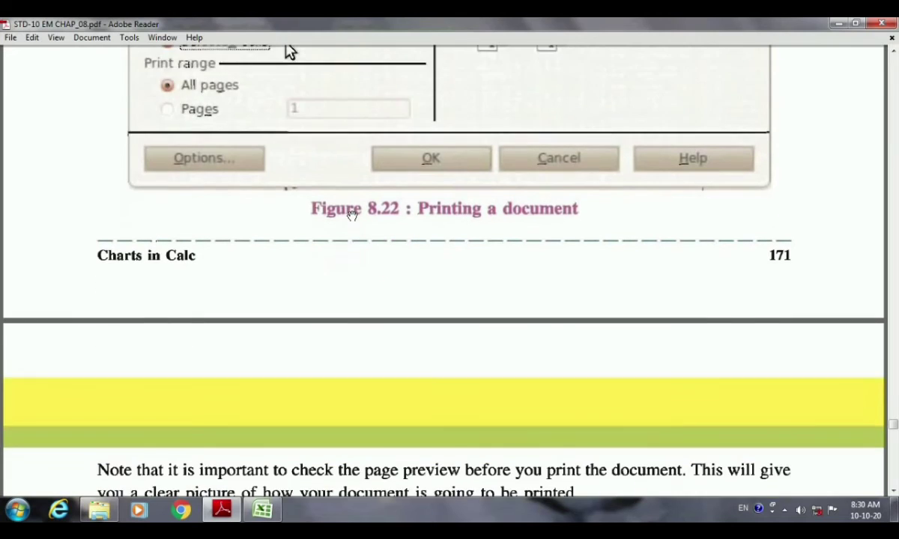
{"action": "scroll", "coordinate": [352, 216], "scroll_direction": "down", "scroll_amount": 2}
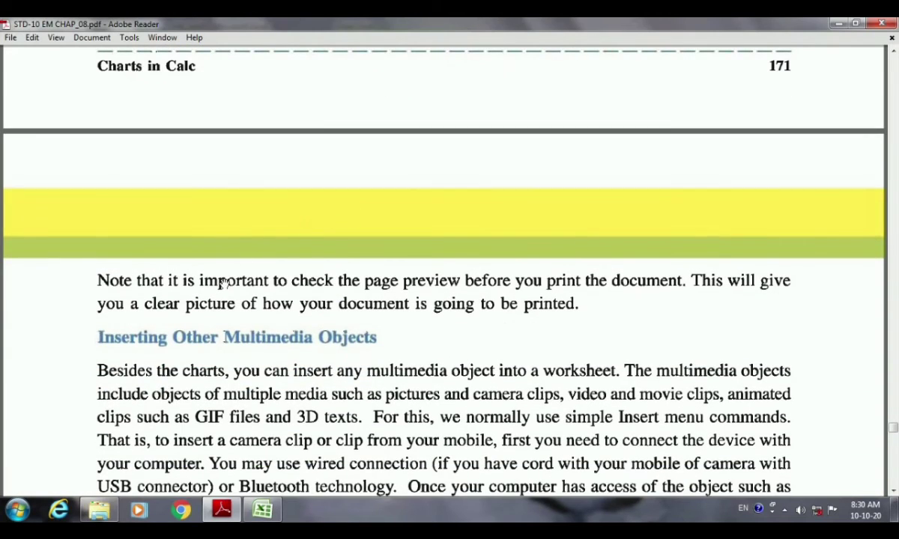
Read the section on inserting other multimedia objects, down to the 3D text paragraph and the start of its Fontwork figure.
{"action": "scroll", "coordinate": [315, 299], "scroll_direction": "down", "scroll_amount": 1}
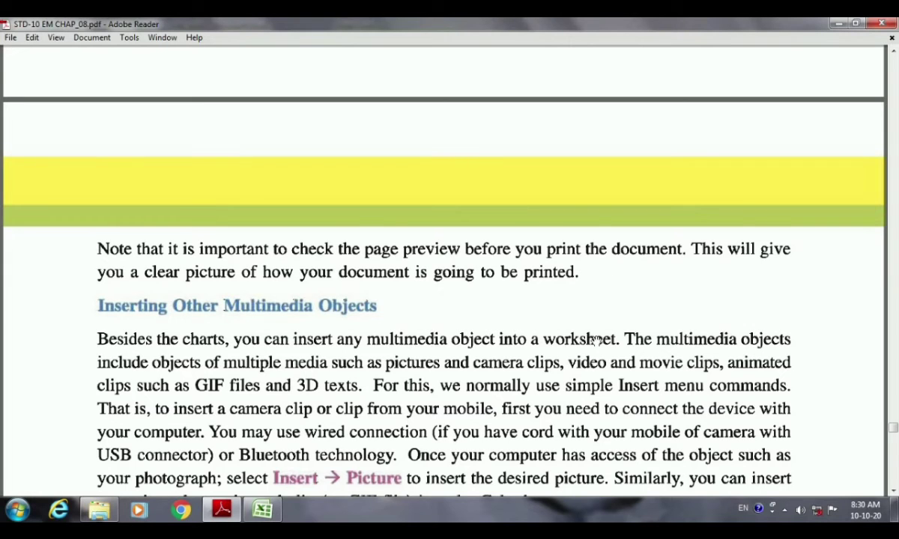
{"action": "scroll", "coordinate": [595, 343], "scroll_direction": "down", "scroll_amount": 2}
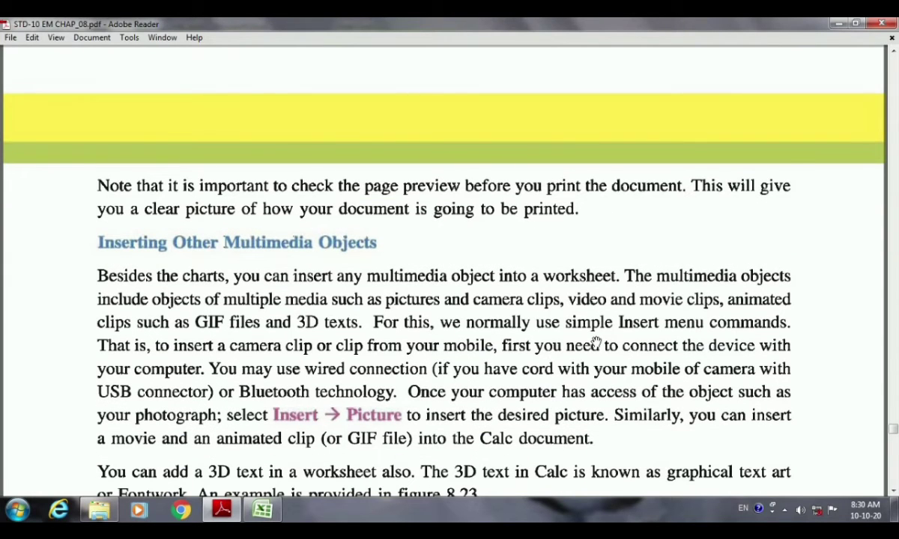
{"action": "scroll", "coordinate": [596, 343], "scroll_direction": "down", "scroll_amount": 2}
{"action": "scroll", "coordinate": [596, 343], "scroll_direction": "down", "scroll_amount": 1}
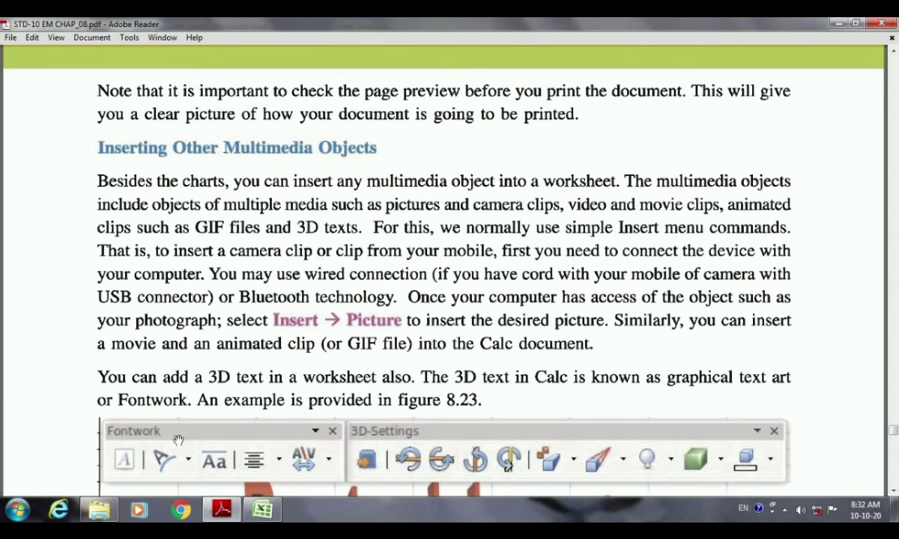
Switch to Excel and insert the Koala sample picture on Sheet3 at cell F31, below the chart.
{"action": "left_click", "coordinate": [263, 509]}
{"action": "scroll", "coordinate": [311, 468], "scroll_direction": "down", "scroll_amount": 4}
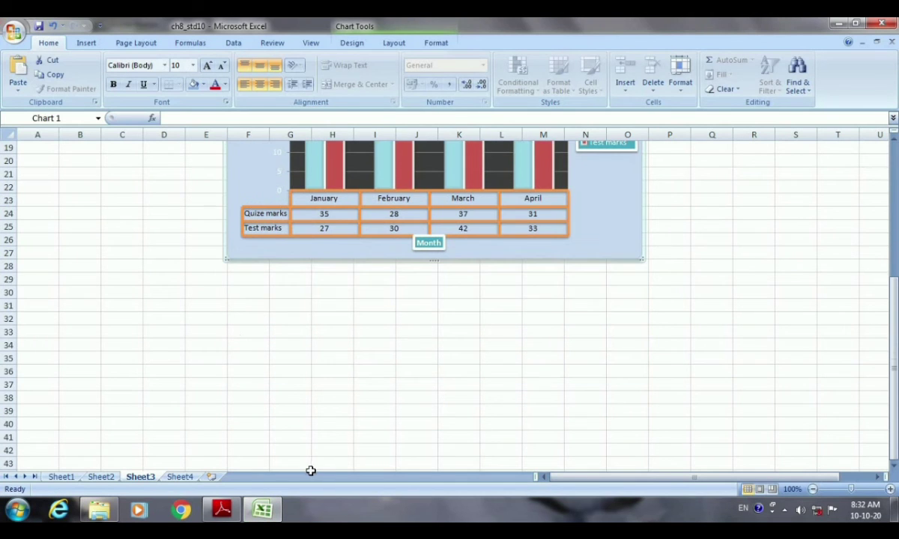
{"action": "left_click", "coordinate": [240, 306]}
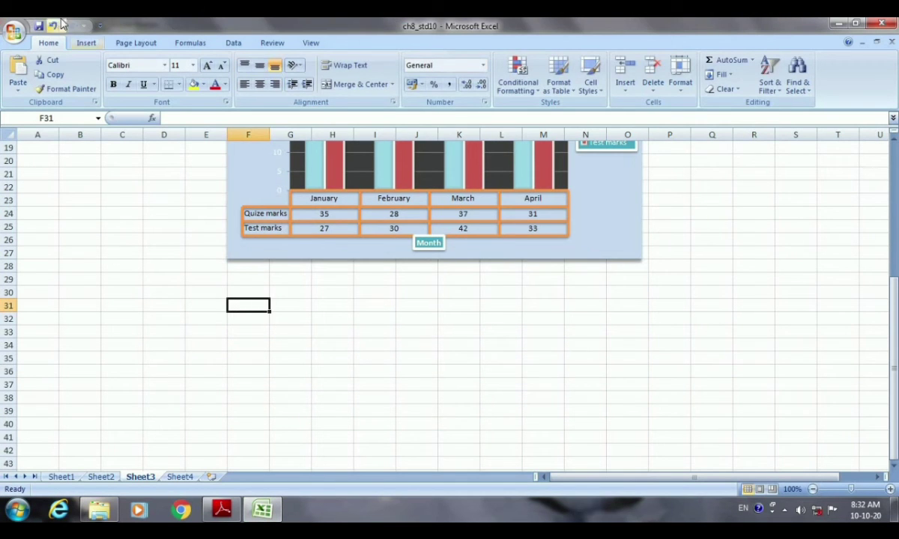
{"action": "left_click", "coordinate": [86, 44]}
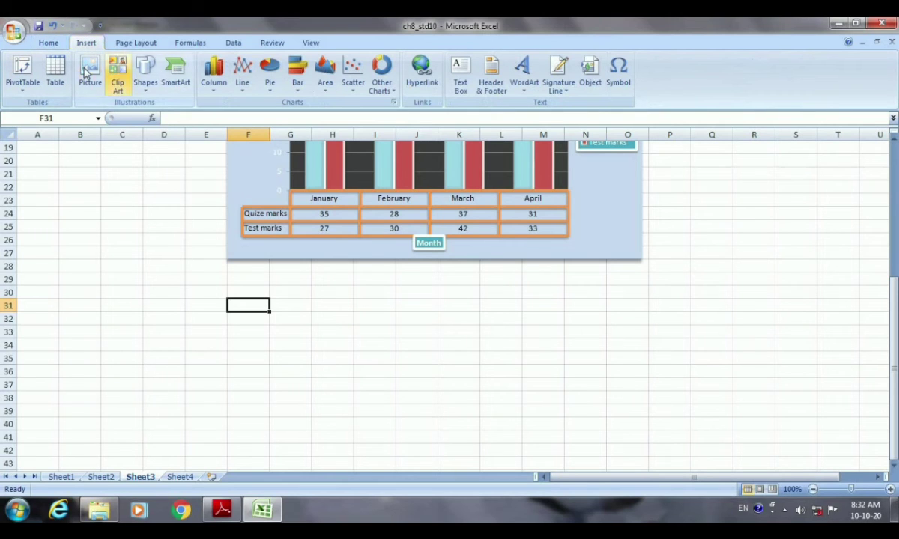
{"action": "left_click", "coordinate": [89, 75]}
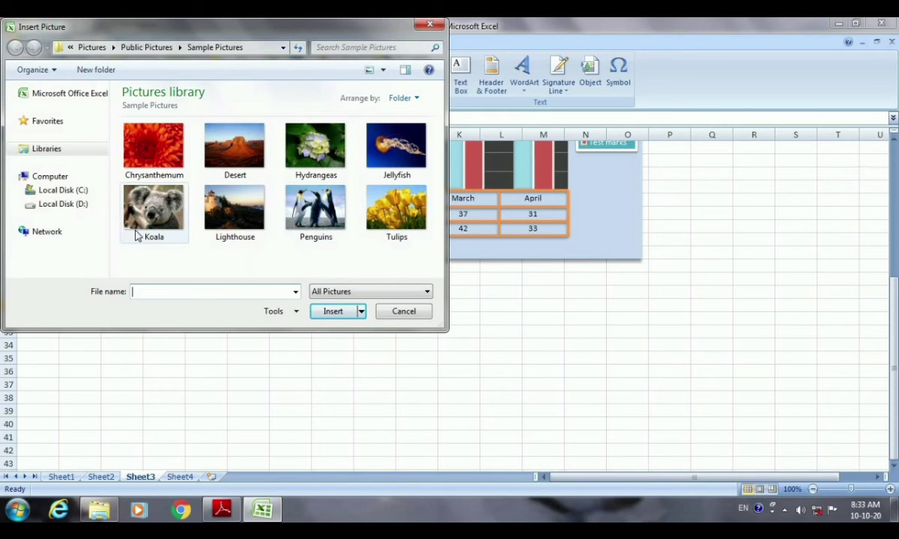
{"action": "left_click", "coordinate": [157, 216]}
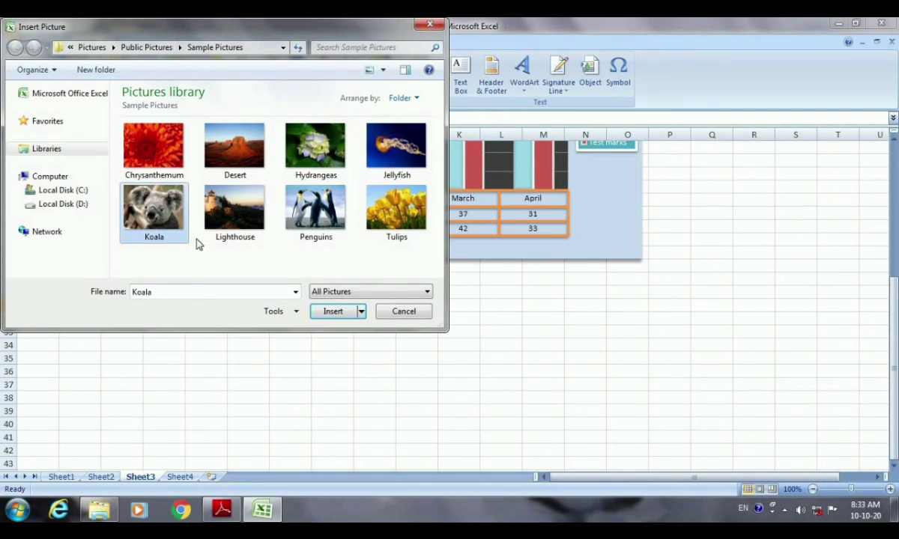
{"action": "left_click", "coordinate": [334, 312]}
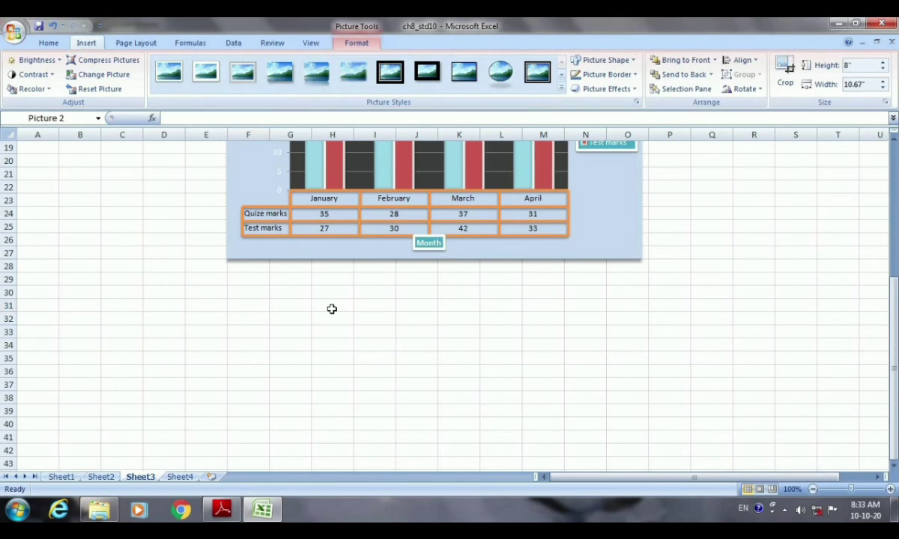
Reduce the koala picture's height to about 5.31" and reposition it across columns B to R.
{"action": "scroll", "coordinate": [332, 311], "scroll_direction": "down", "scroll_amount": 4}
{"action": "scroll", "coordinate": [332, 311], "scroll_direction": "down", "scroll_amount": 5}
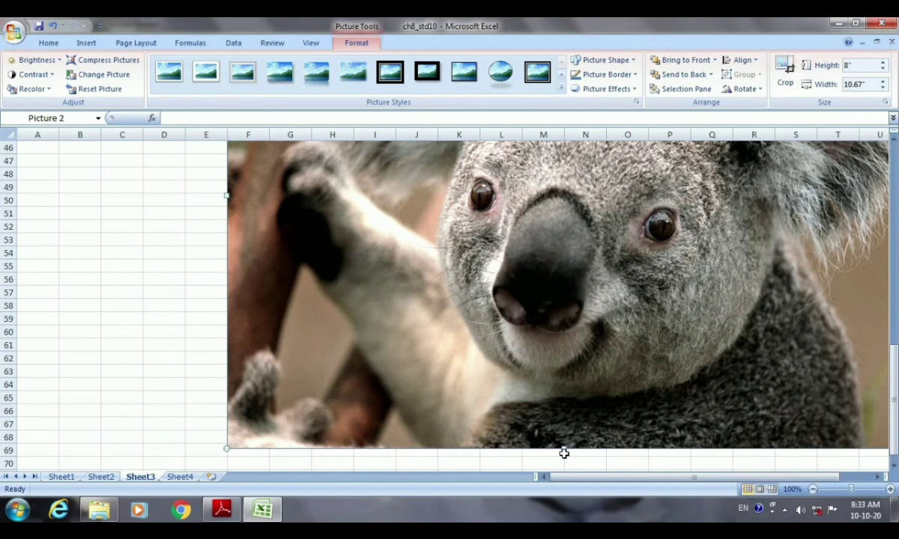
{"action": "left_click_drag", "start_coordinate": [563, 450], "coordinate": [532, 284]}
{"action": "left_click_drag", "start_coordinate": [534, 227], "coordinate": [402, 412]}
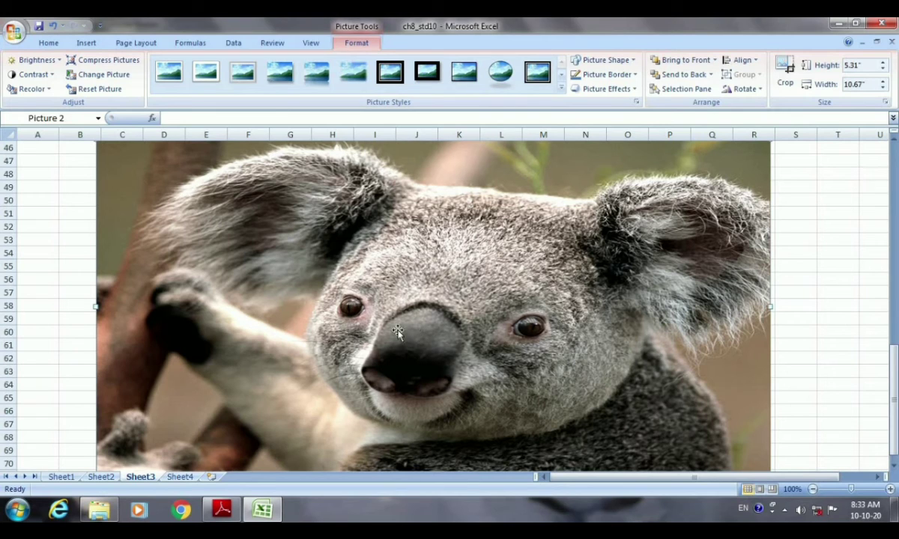
Replace the koala picture on Sheet3 with the Chrysanthemum sample picture.
{"action": "left_click", "coordinate": [100, 80]}
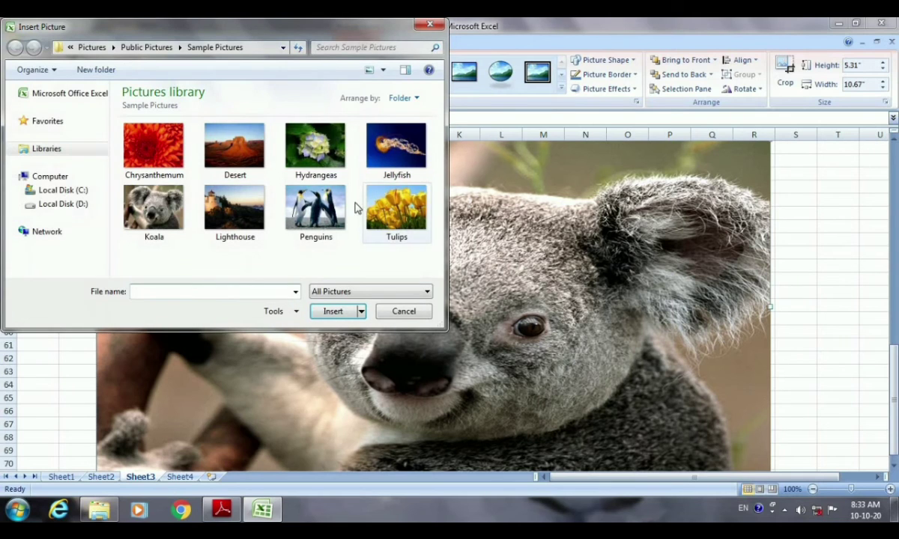
{"action": "left_click", "coordinate": [161, 154]}
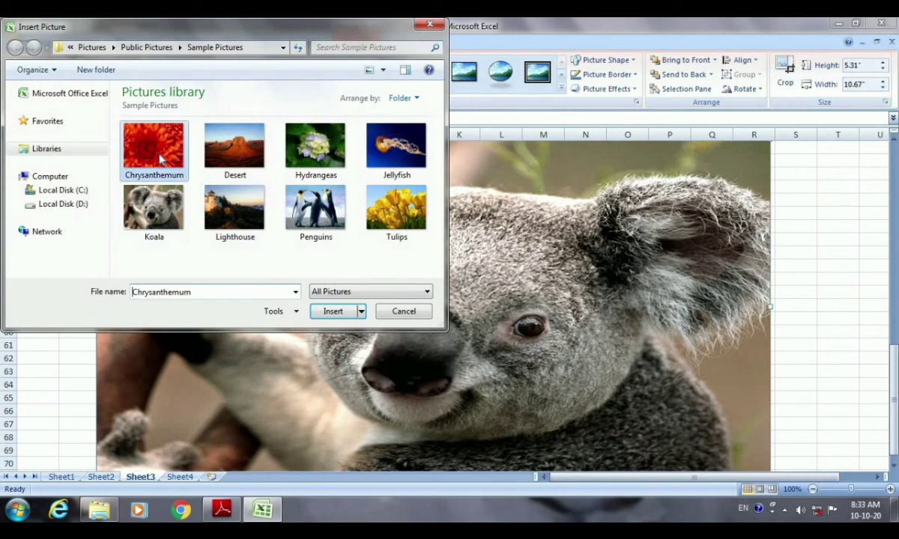
{"action": "left_click", "coordinate": [329, 312]}
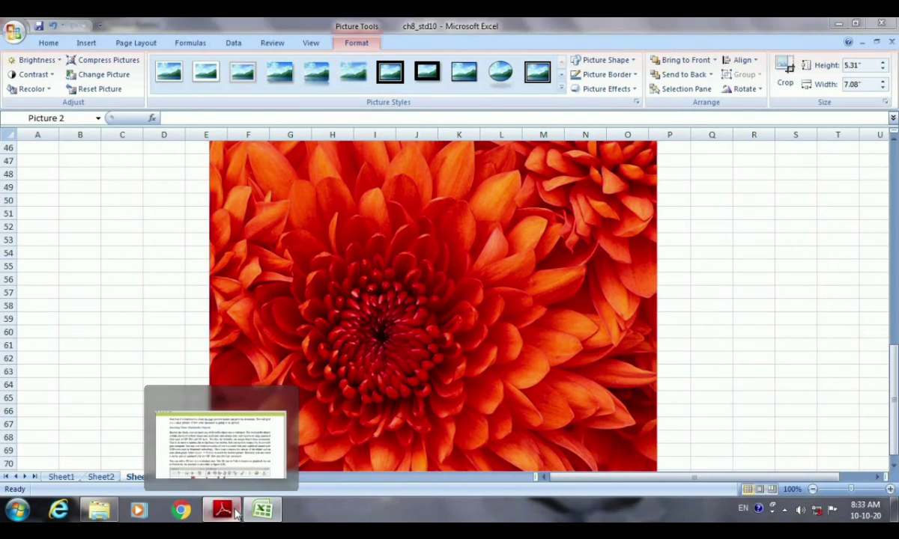
Switch to the textbook PDF in Adobe Reader and view the 3D text paragraph and Figure 8.23 on Fontwork.
{"action": "left_click", "coordinate": [235, 512]}
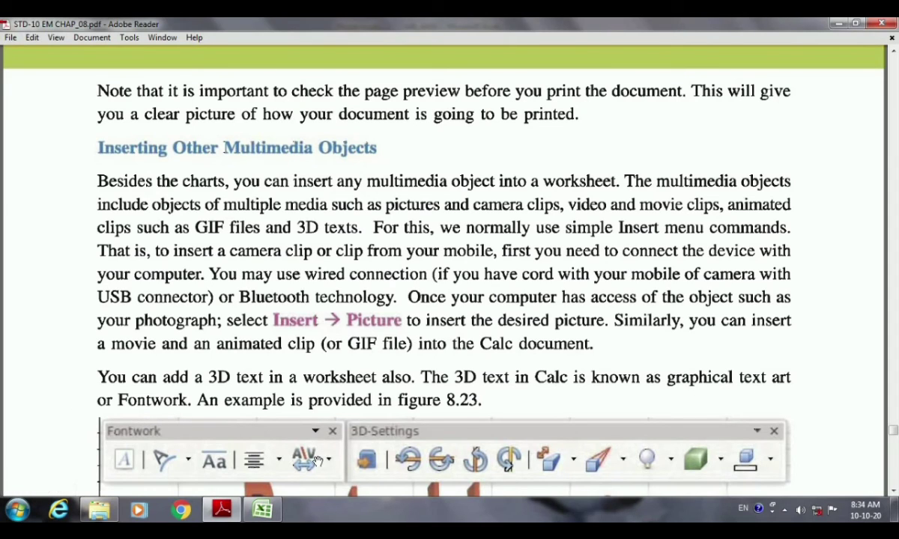
{"action": "scroll", "coordinate": [303, 431], "scroll_direction": "down", "scroll_amount": 4}
{"action": "scroll", "coordinate": [316, 462], "scroll_direction": "down", "scroll_amount": 1}
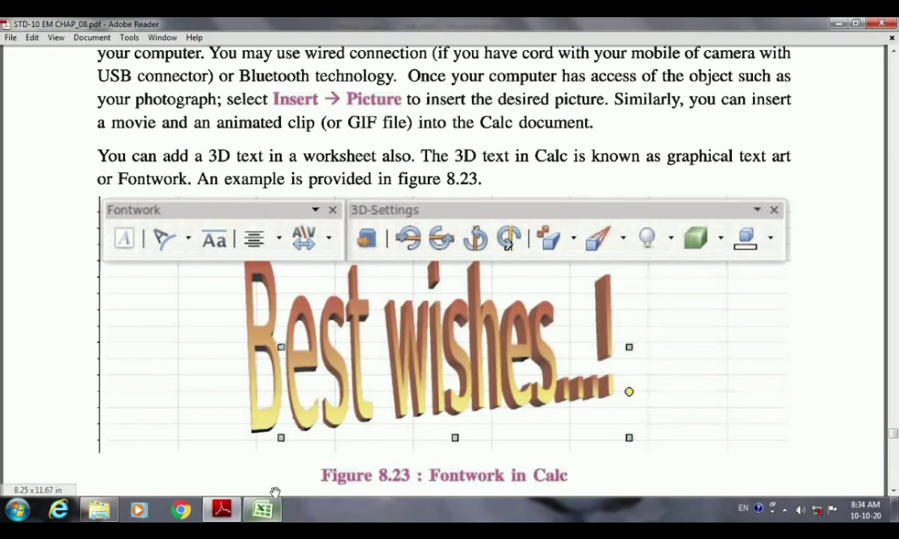
Switch to Excel and insert an orange WordArt object on Sheet3 below the chrysanthemum picture.
{"action": "left_click", "coordinate": [263, 510]}
{"action": "scroll", "coordinate": [403, 445], "scroll_direction": "down", "scroll_amount": 5}
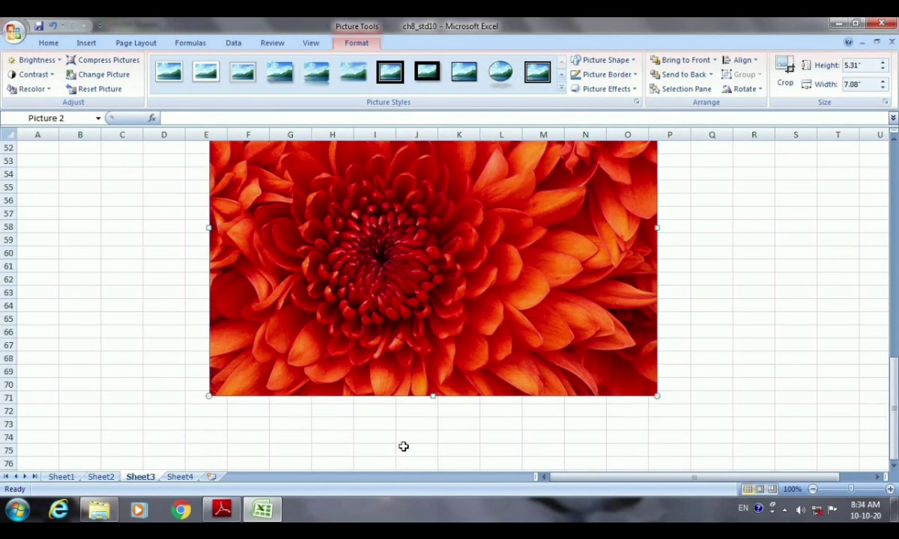
{"action": "left_click", "coordinate": [232, 382]}
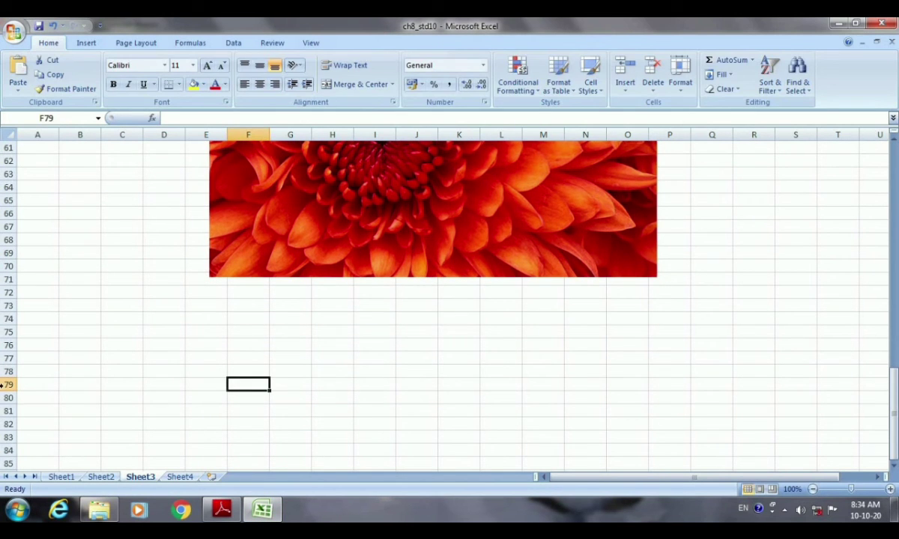
{"action": "left_click", "coordinate": [87, 43]}
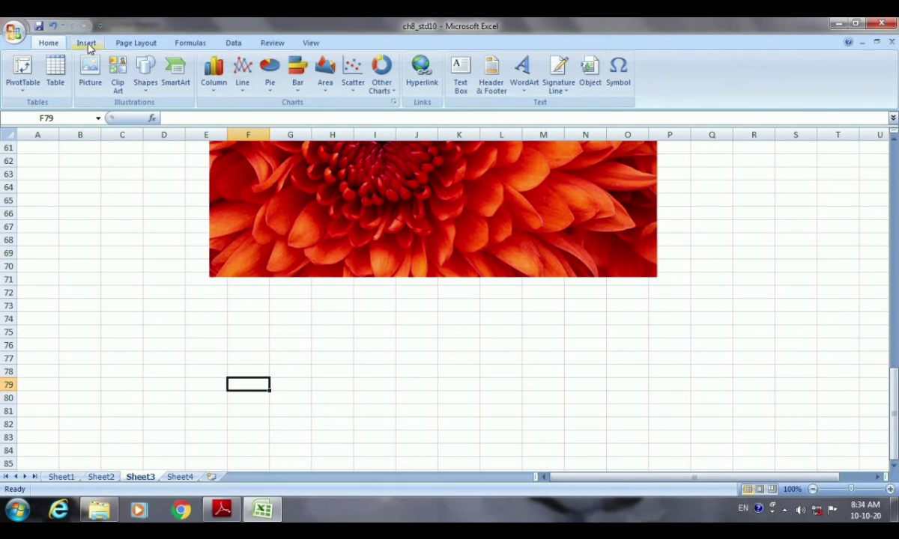
{"action": "left_click", "coordinate": [525, 87]}
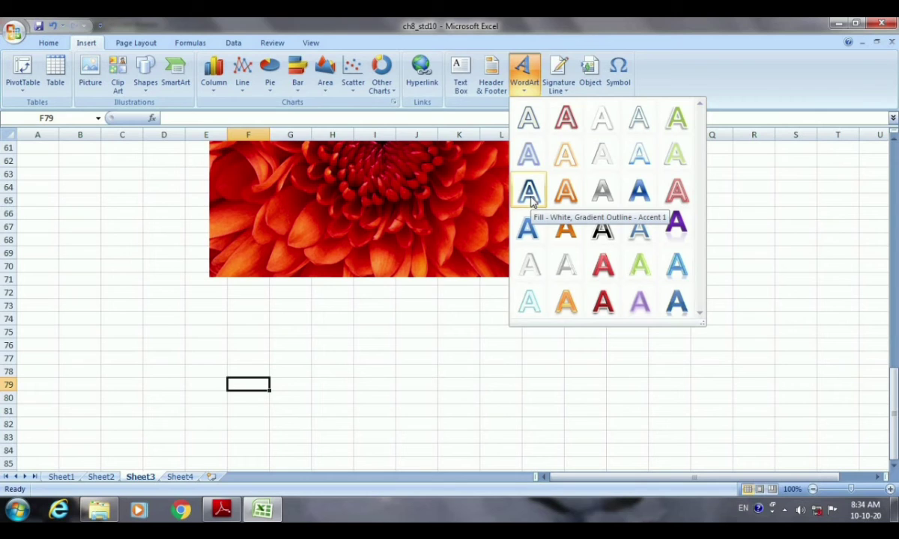
{"action": "left_click", "coordinate": [566, 303]}
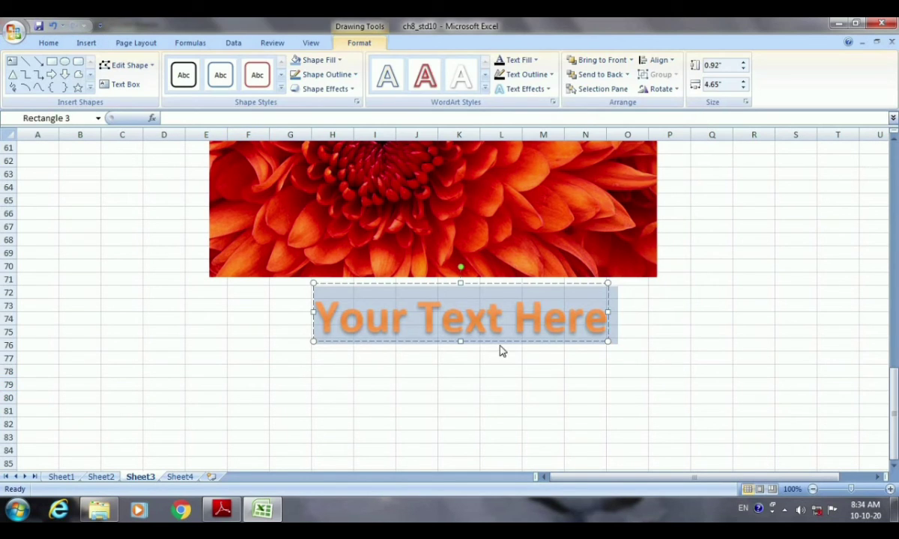
Restyle the WordArt with the purple style for all text in the shape and set its text to "welcome".
{"action": "left_click", "coordinate": [485, 89]}
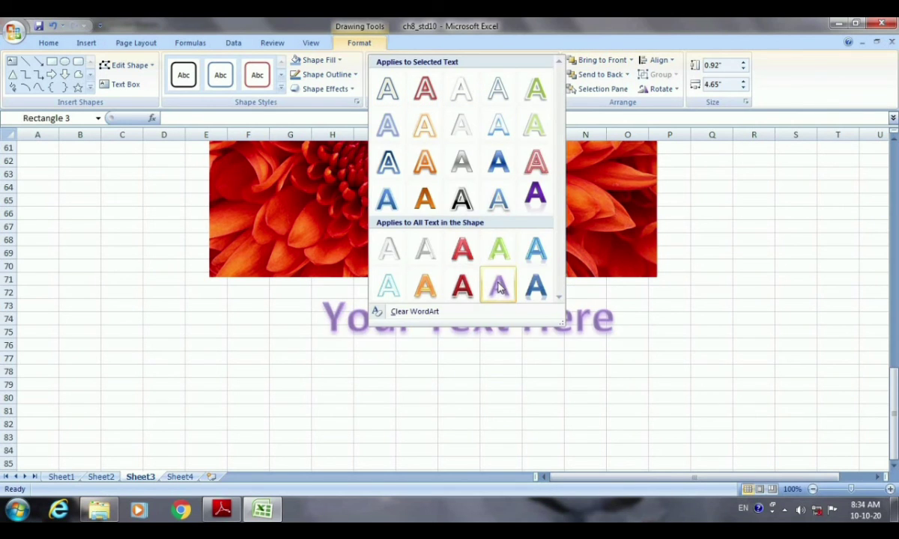
{"action": "left_click", "coordinate": [495, 284]}
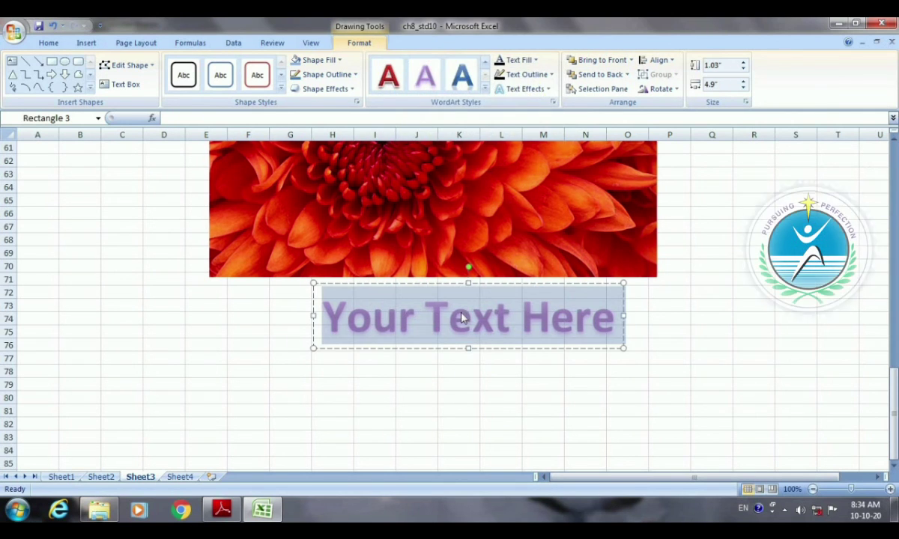
{"action": "type", "text": "we"}
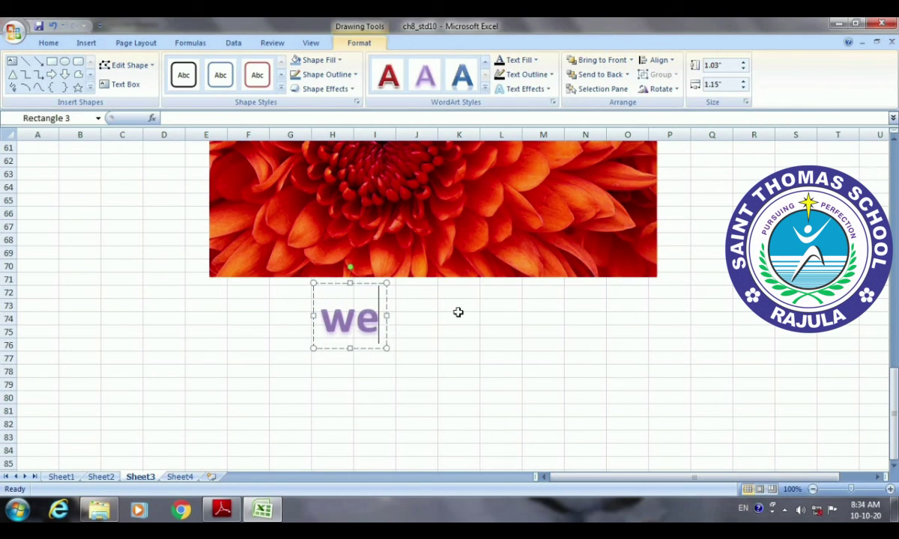
{"action": "type", "text": "l"}
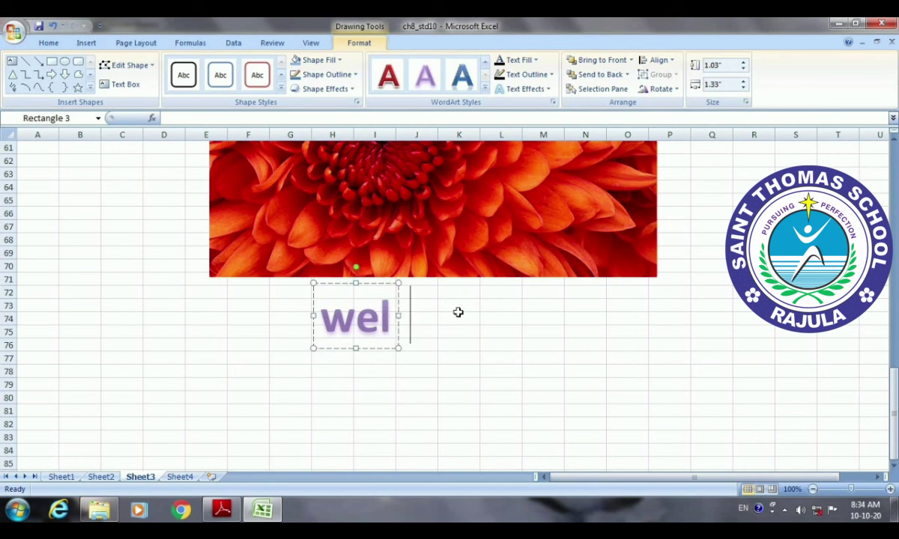
{"action": "type", "text": "come"}
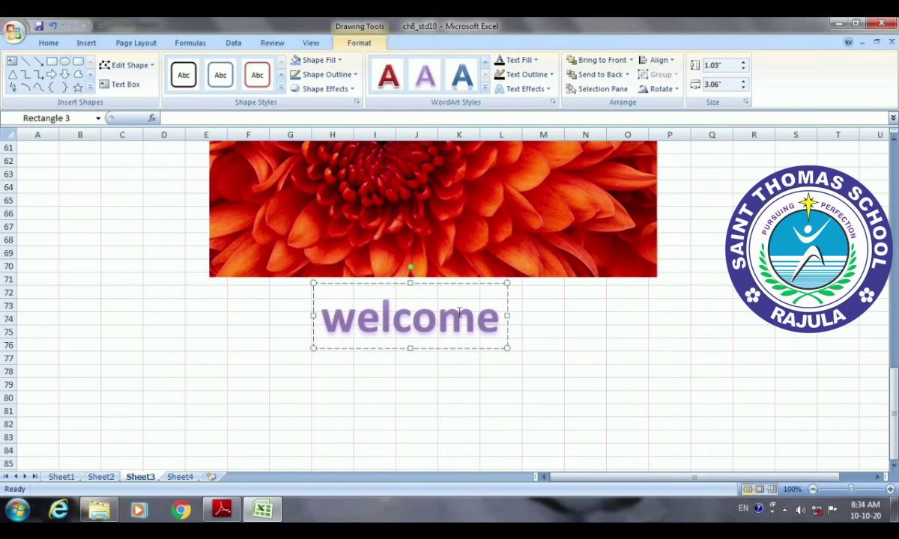
Insert three blank lines before the word "welcome" to move it down inside the WordArt box.
{"action": "left_click", "coordinate": [322, 327]}
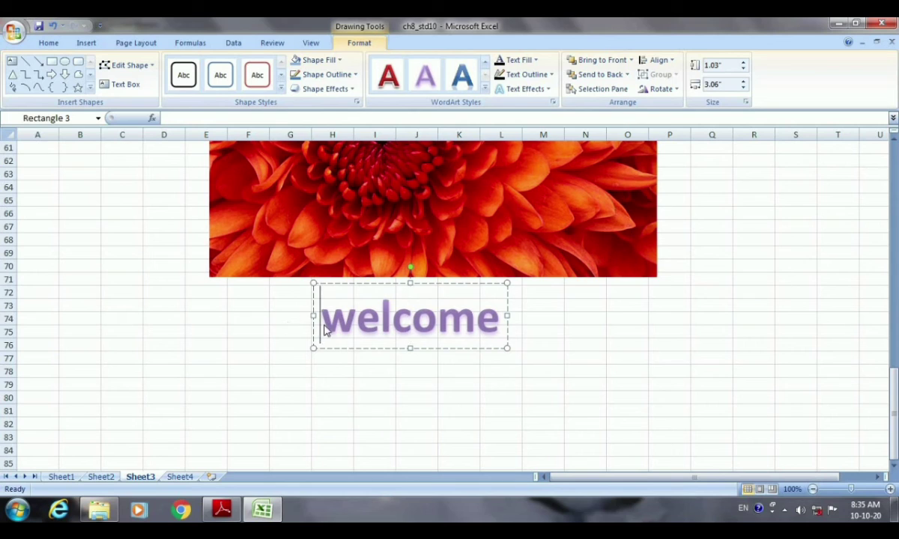
{"action": "key", "text": "Return"}
{"action": "key", "text": "Return"}
{"action": "key", "text": "Return"}
{"action": "scroll", "coordinate": [397, 344], "scroll_direction": "down", "scroll_amount": 1}
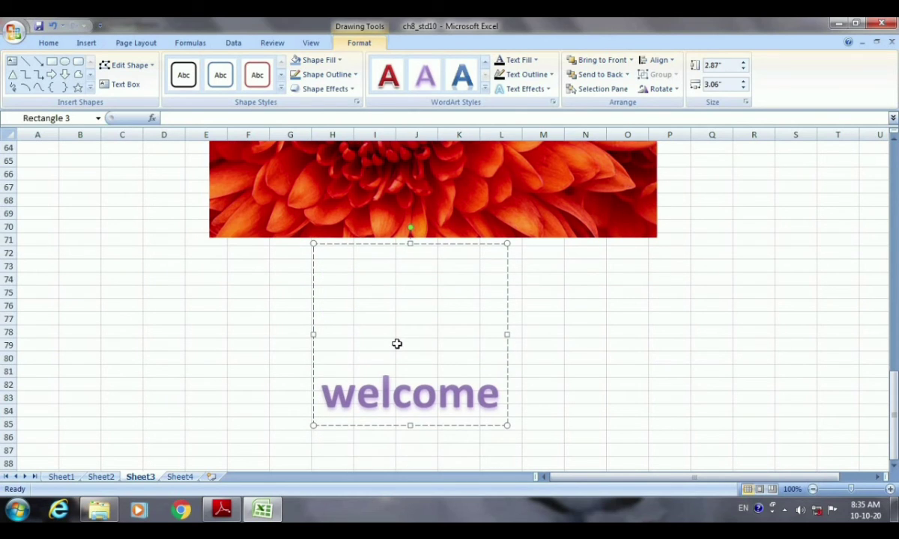
Apply a double-wave warp transform to the "welcome" WordArt text.
{"action": "left_click", "coordinate": [547, 90]}
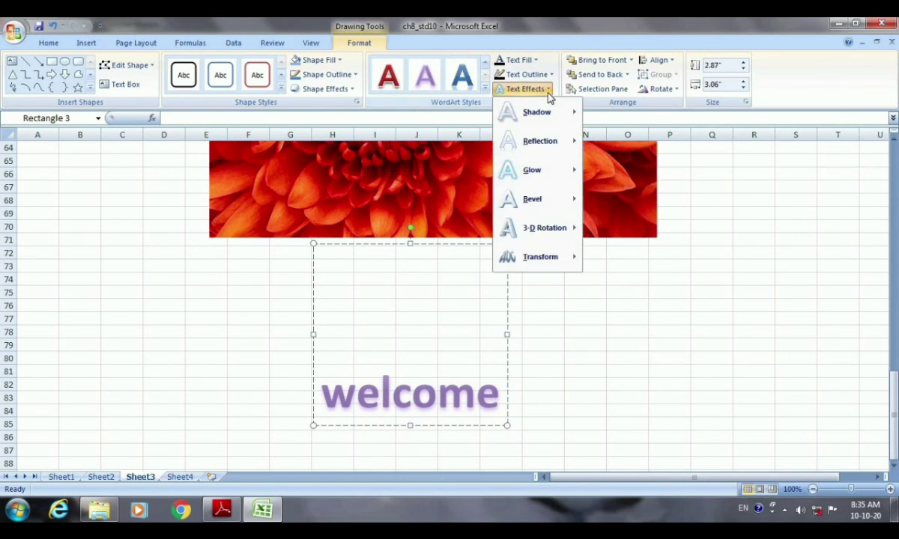
{"action": "mouse_move", "coordinate": [538, 263]}
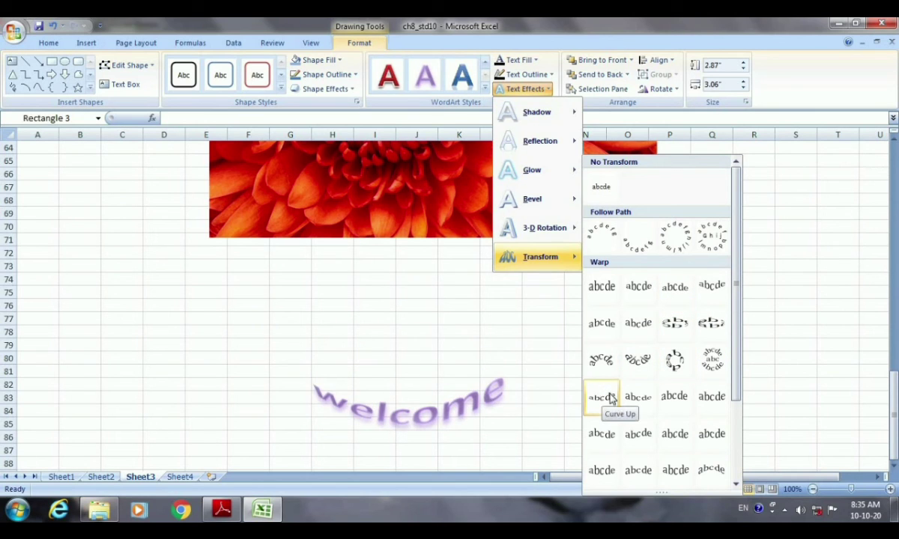
{"action": "left_click", "coordinate": [679, 433]}
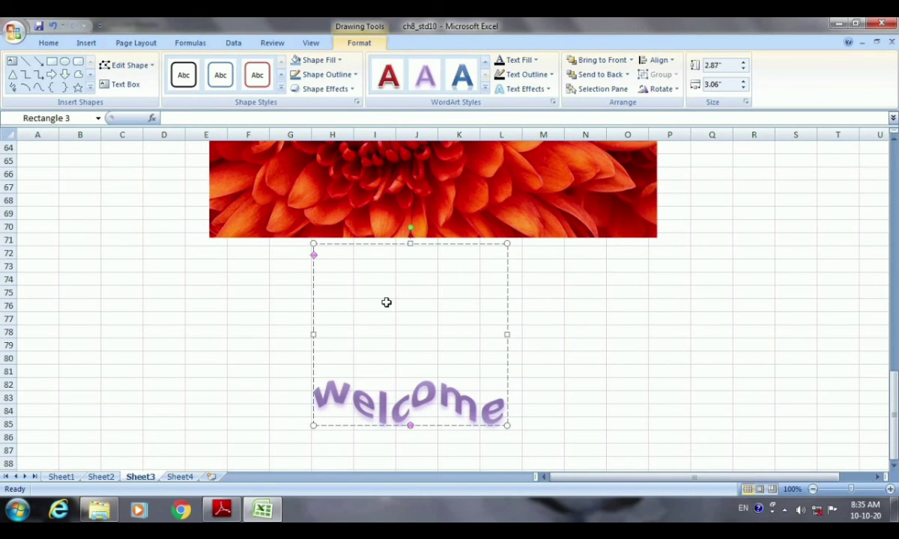
Try to add a purple glow and a reflection to the wavy "welcome" text.
{"action": "left_click", "coordinate": [527, 89]}
{"action": "mouse_move", "coordinate": [538, 183]}
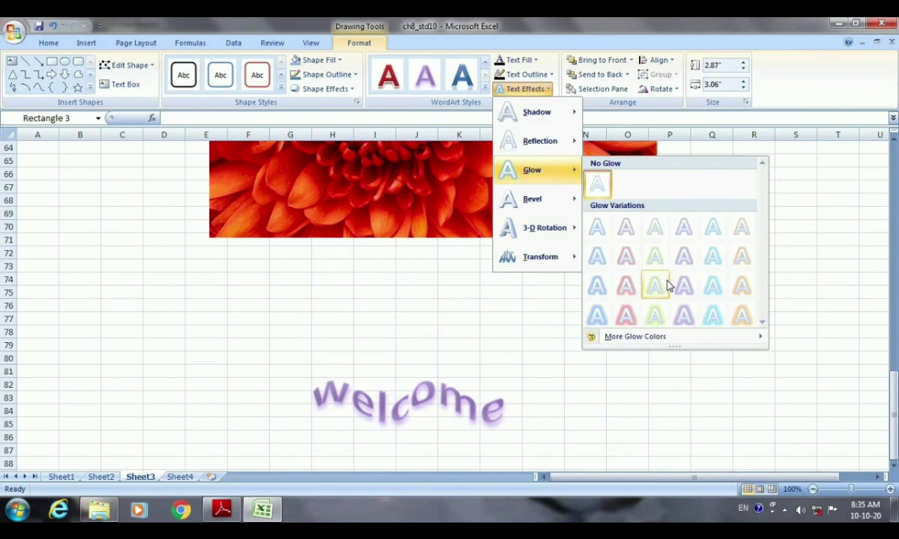
{"action": "left_click", "coordinate": [683, 312]}
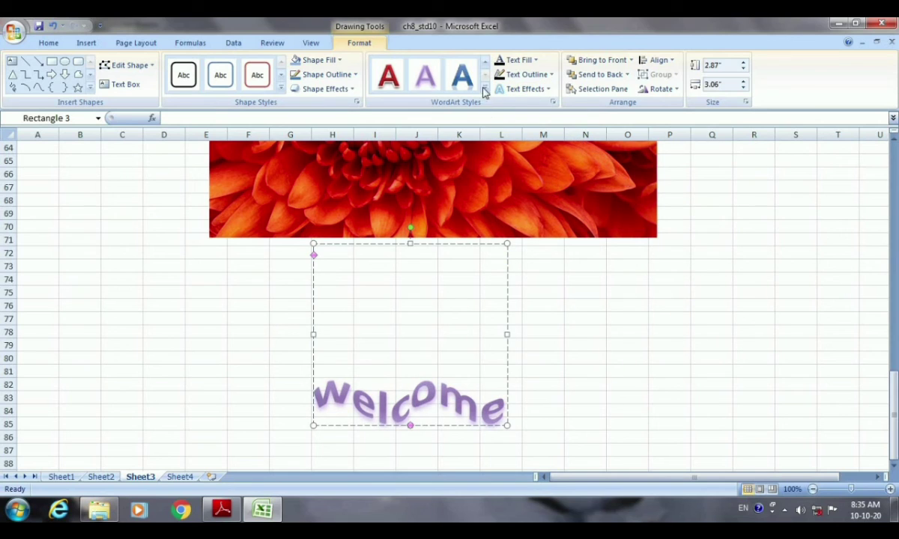
{"action": "left_click", "coordinate": [545, 89]}
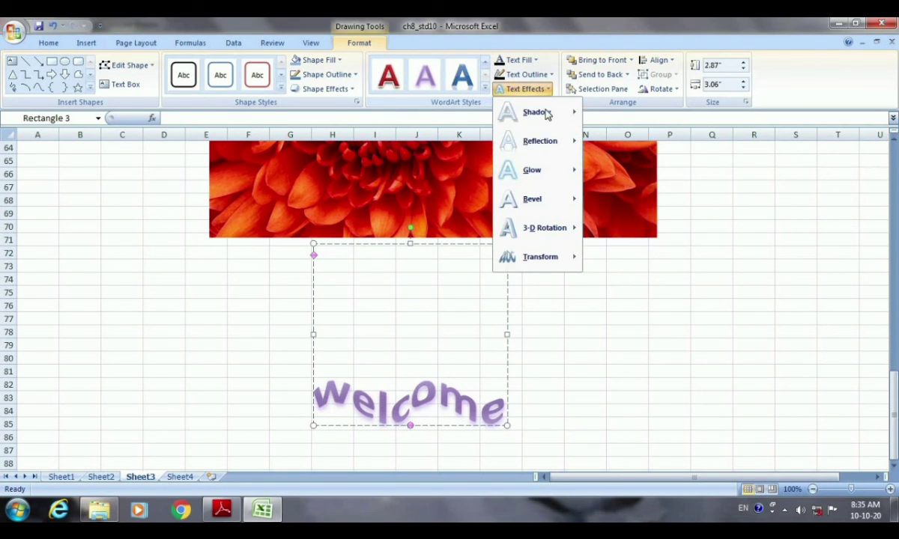
{"action": "mouse_move", "coordinate": [542, 145]}
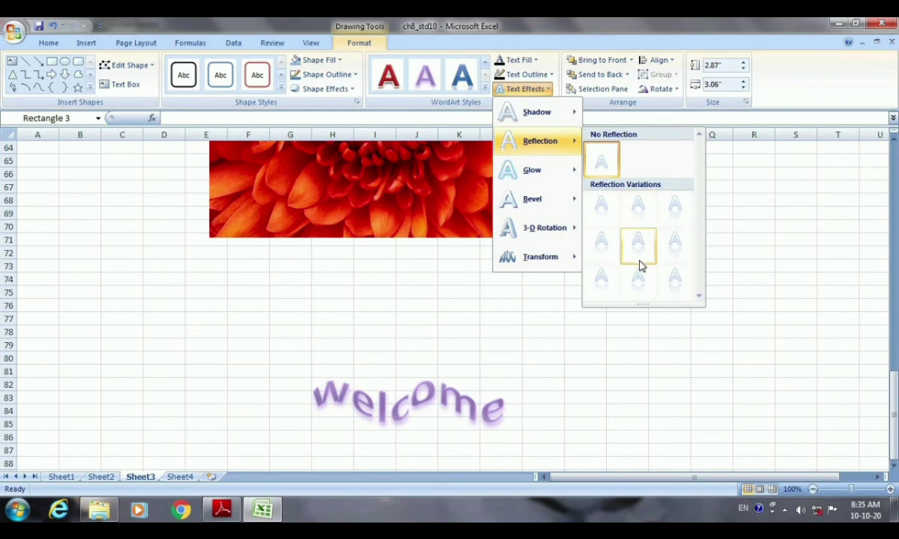
{"action": "left_click", "coordinate": [674, 289]}
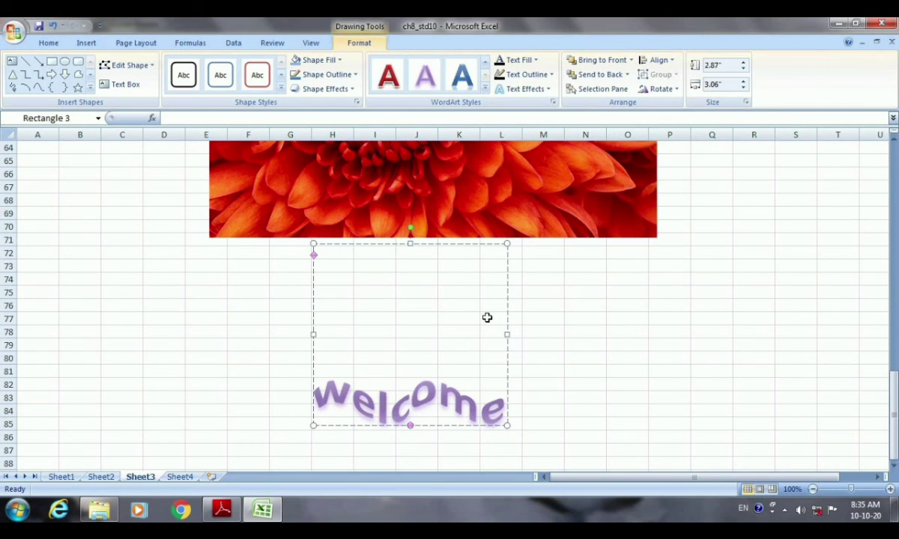
Select the whole word "welcome" in the WordArt and apply a red glow to it.
{"action": "left_click", "coordinate": [421, 368]}
{"action": "left_click", "coordinate": [354, 399]}
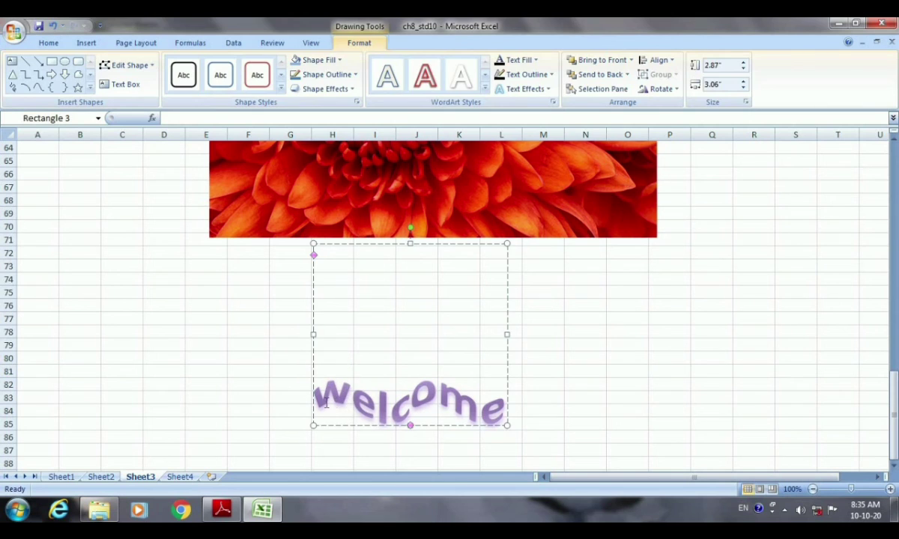
{"action": "double_click", "coordinate": [399, 403]}
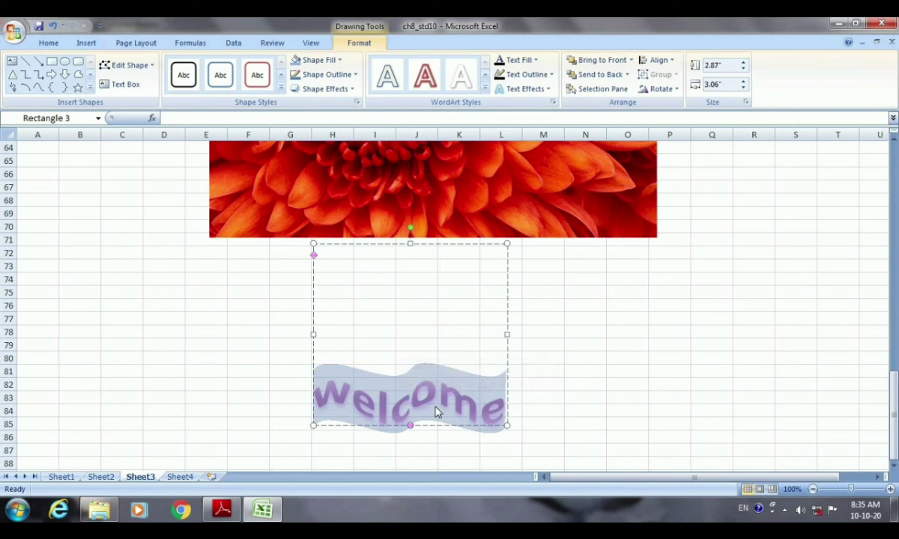
{"action": "left_click", "coordinate": [550, 91]}
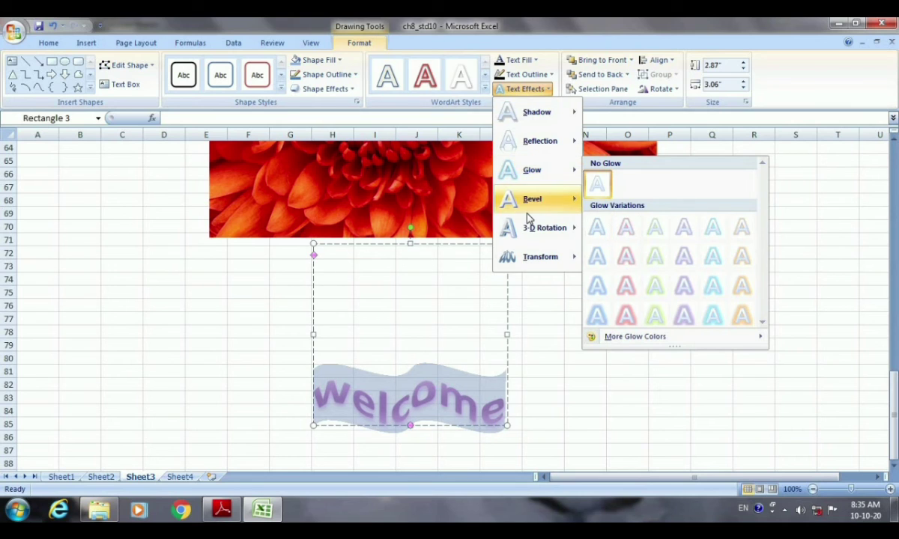
{"action": "left_click", "coordinate": [625, 286]}
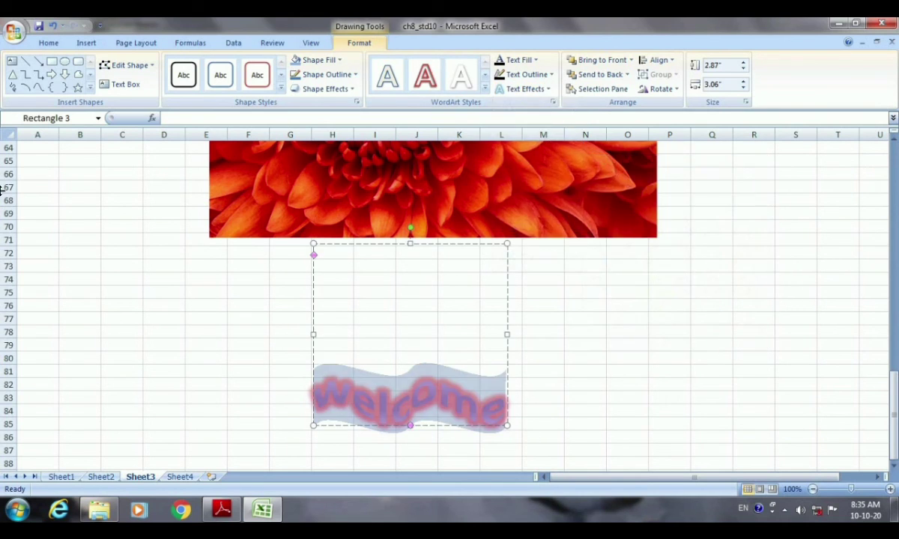
Add the middle reflection variation and a dark blue text outline to the selected "welcome" text.
{"action": "left_click", "coordinate": [547, 90]}
{"action": "mouse_move", "coordinate": [533, 214]}
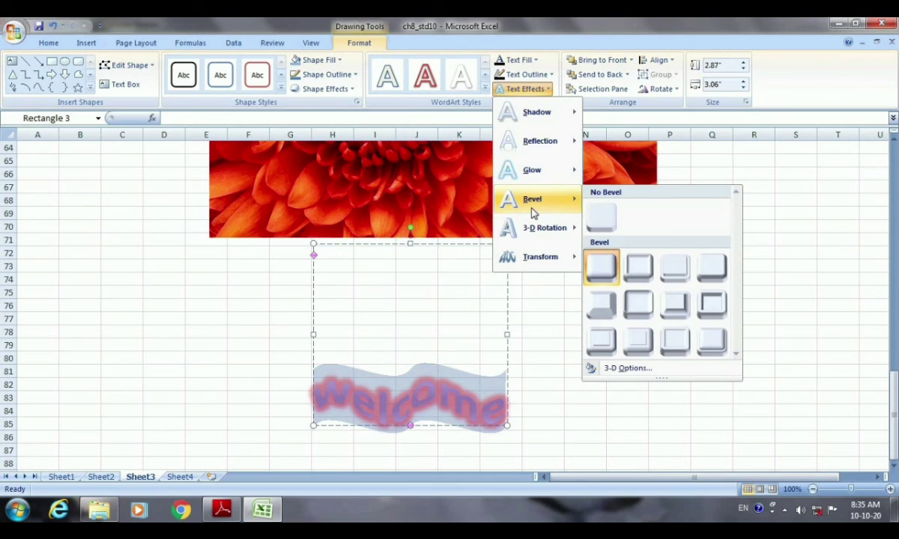
{"action": "mouse_move", "coordinate": [562, 146]}
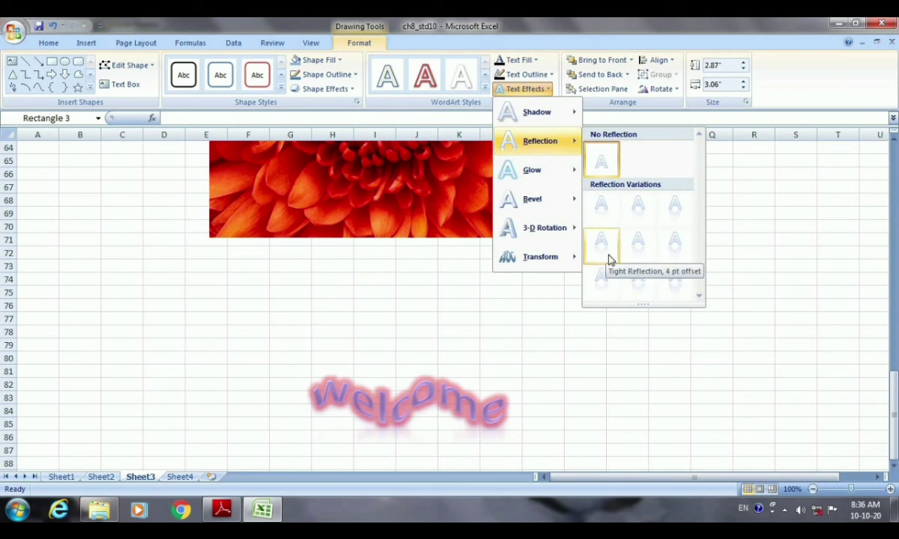
{"action": "left_click", "coordinate": [637, 241]}
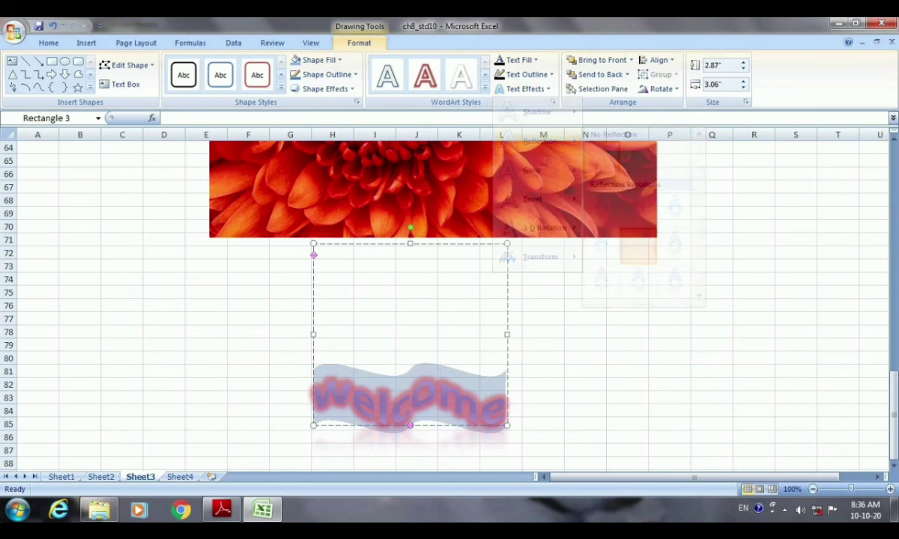
{"action": "left_click", "coordinate": [552, 78]}
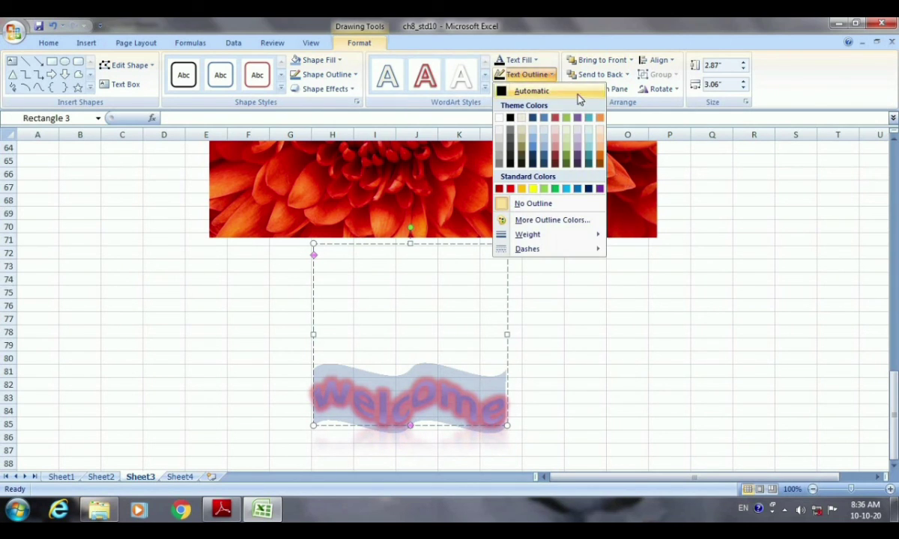
{"action": "left_click", "coordinate": [533, 122]}
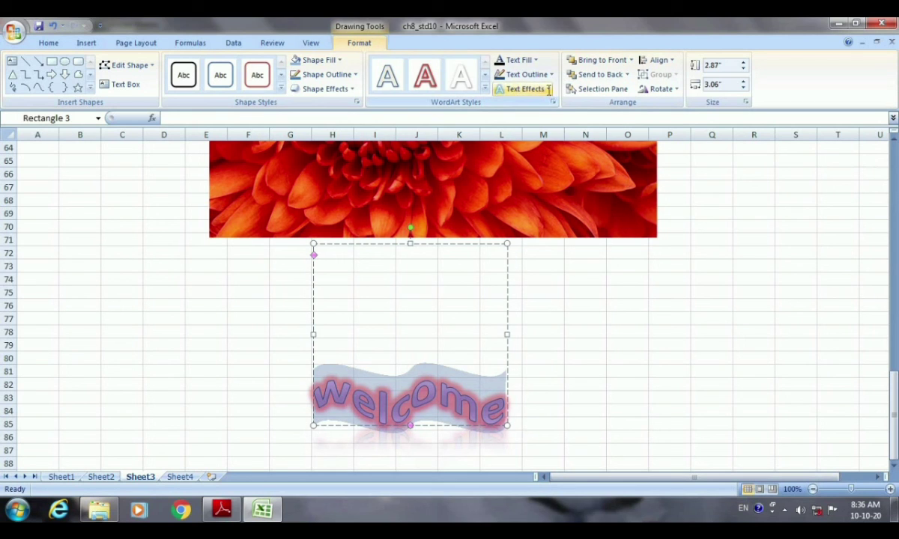
Apply a 3-D rotation from the Parallel group, second in its second row, to the "welcome" WordArt.
{"action": "left_click", "coordinate": [517, 87]}
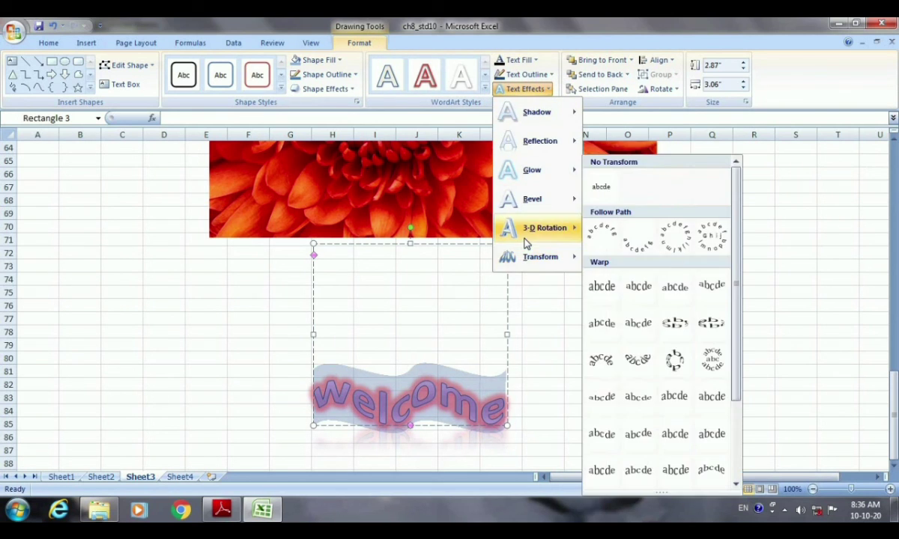
{"action": "mouse_move", "coordinate": [509, 227]}
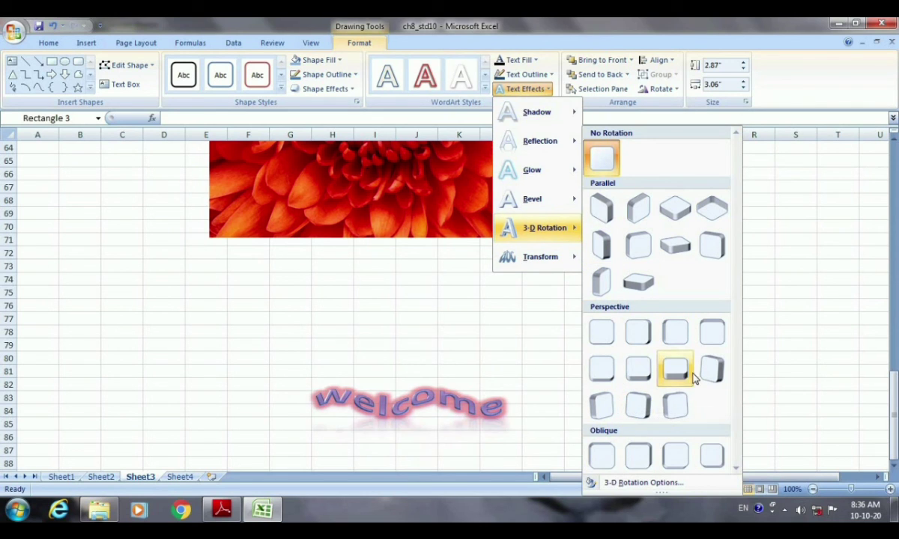
{"action": "left_click", "coordinate": [633, 253]}
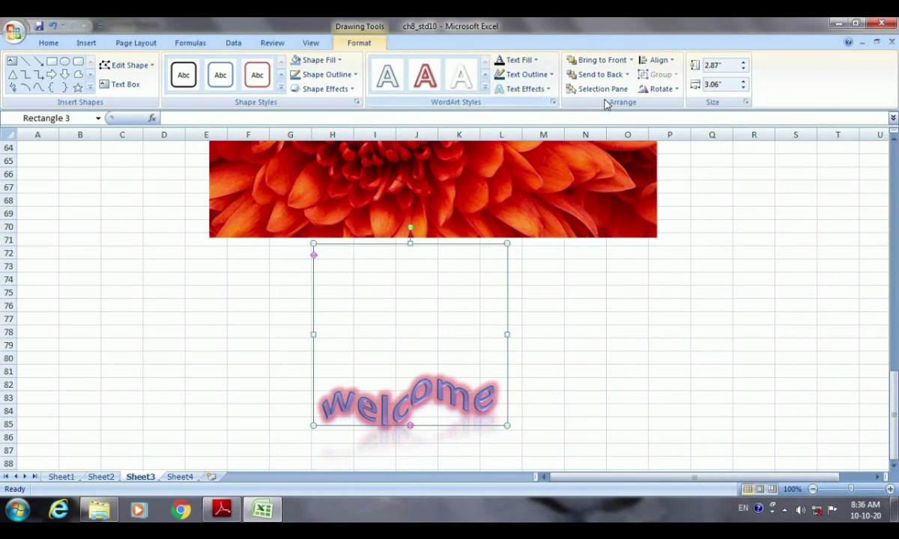
Switch to the textbook PDF in Adobe Reader and read the steps for creating and editing a Fontwork object.
{"action": "left_click", "coordinate": [225, 512]}
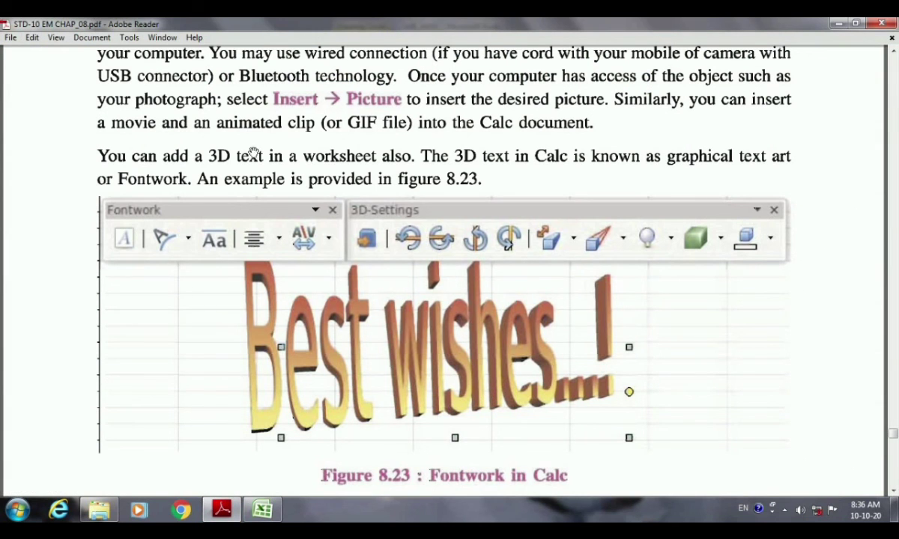
{"action": "scroll", "coordinate": [432, 478], "scroll_direction": "down", "scroll_amount": 5}
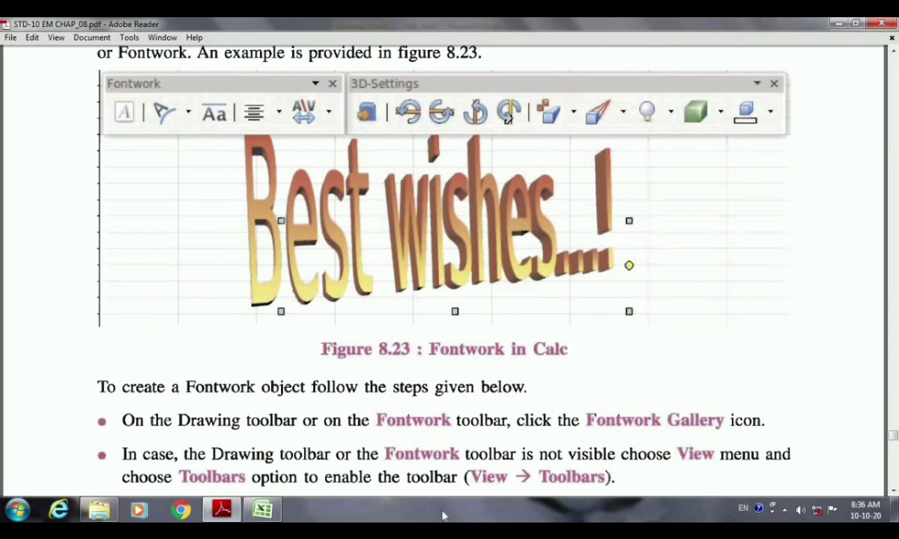
{"action": "scroll", "coordinate": [442, 515], "scroll_direction": "down", "scroll_amount": 7}
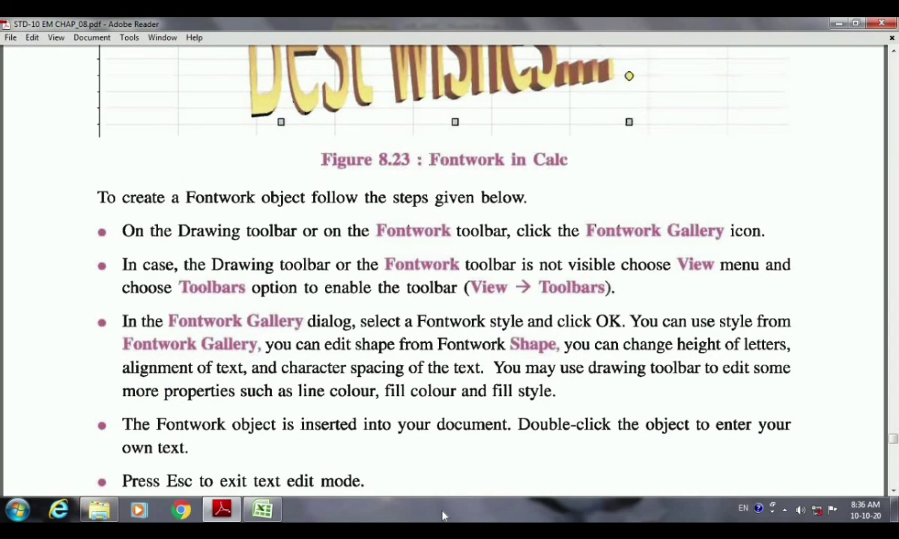
{"action": "scroll", "coordinate": [442, 516], "scroll_direction": "down", "scroll_amount": 2}
{"action": "scroll", "coordinate": [442, 515], "scroll_direction": "down", "scroll_amount": 2}
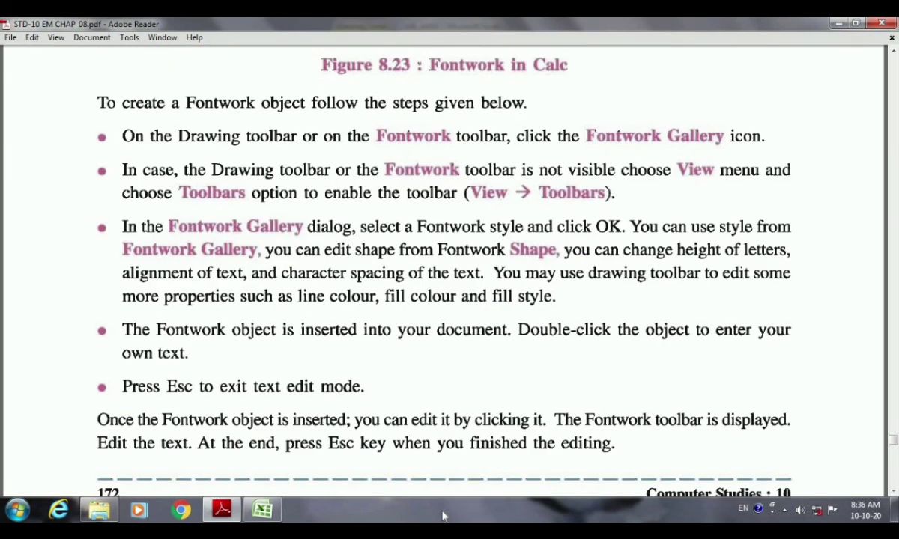